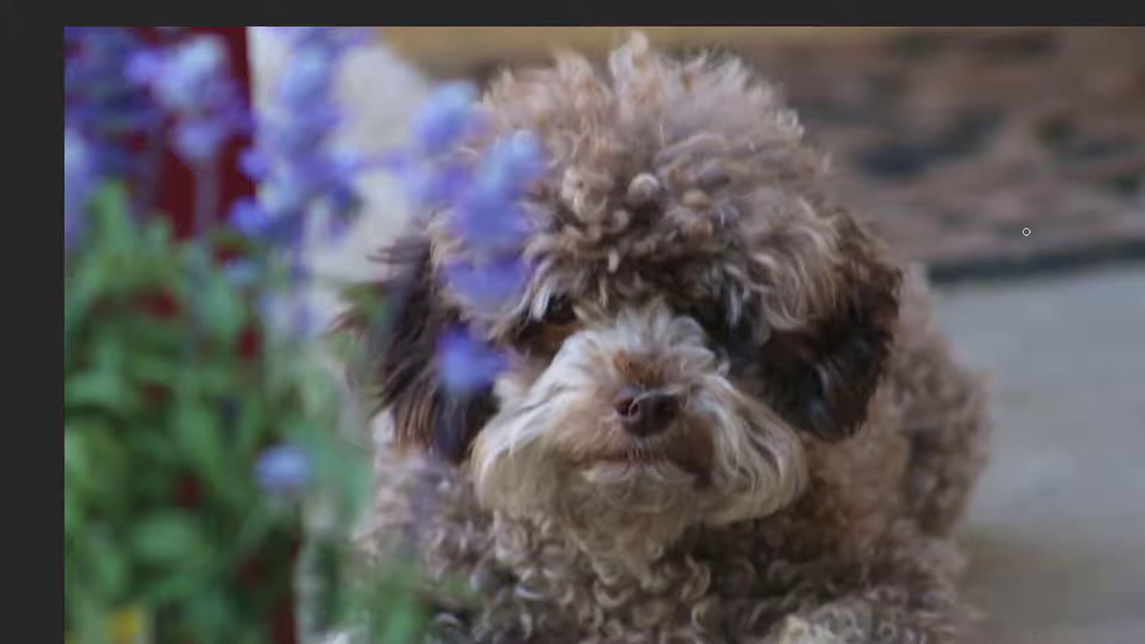
- Duplicate the Background layer into a Background copy layer
mouse_move(963, 42)
mouse_down()
mouse_move(964, 385)
mouse_move(1129, 203)
mouse_move(963, 62)
mouse_up()
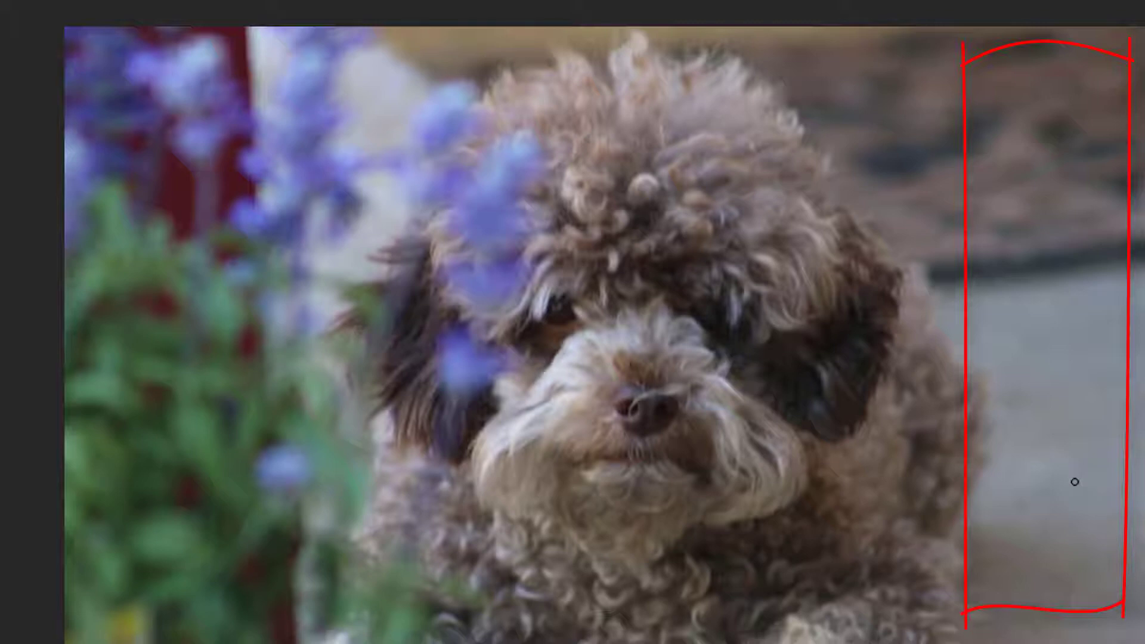
key(Escape)
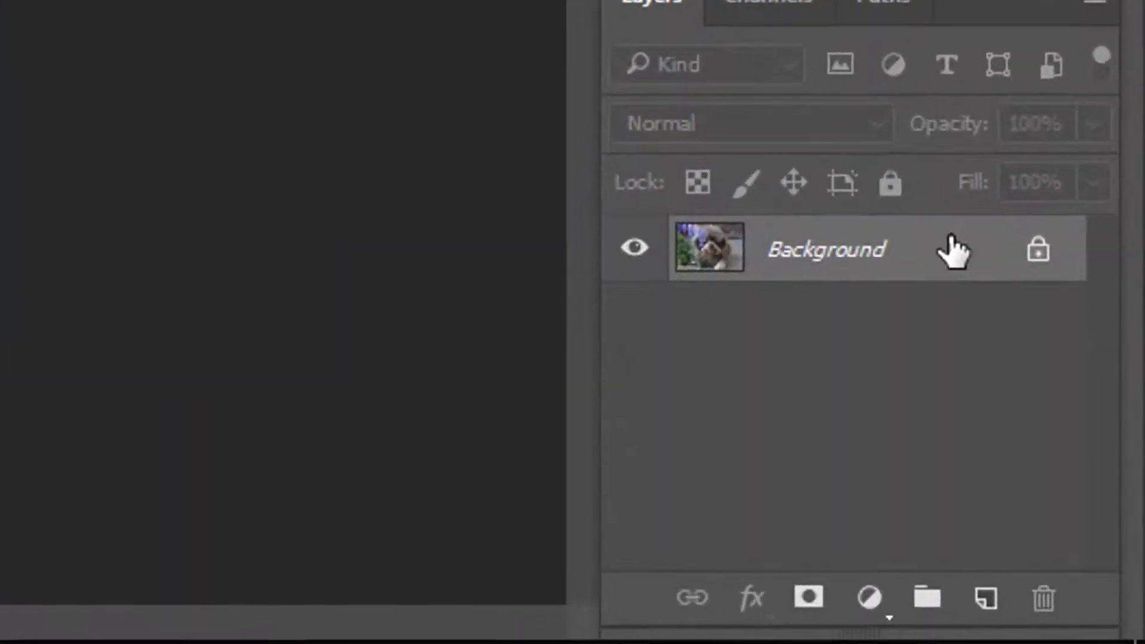
drag(952, 249, 985, 600)
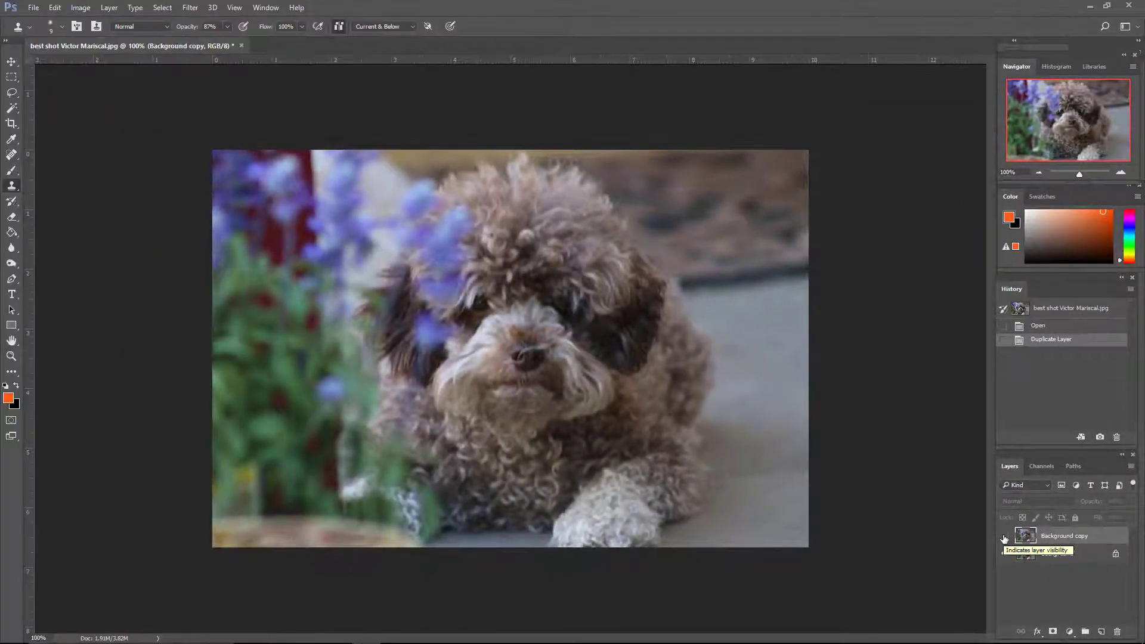
- Hide Background copy and select the original Background layer to work on
click(1005, 539)
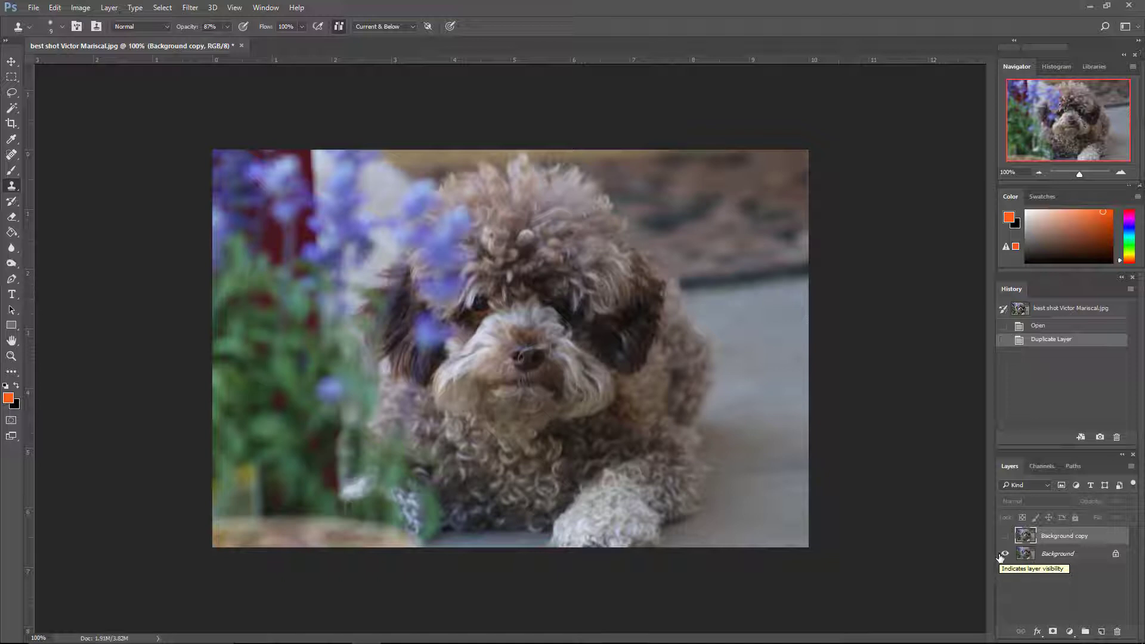
click(1004, 535)
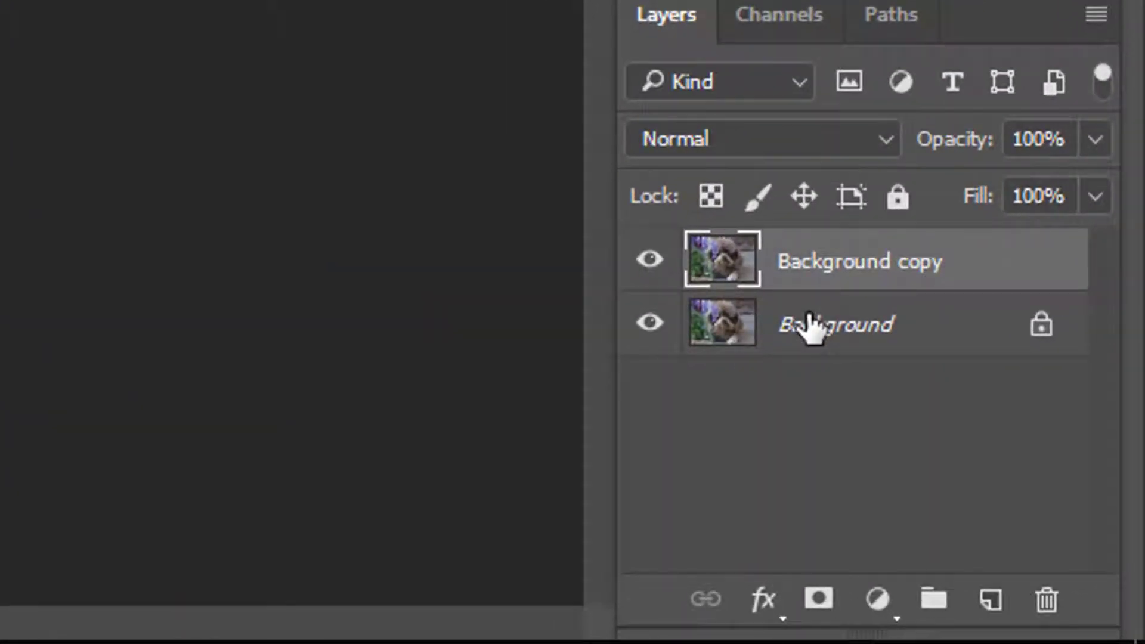
click(810, 327)
click(649, 259)
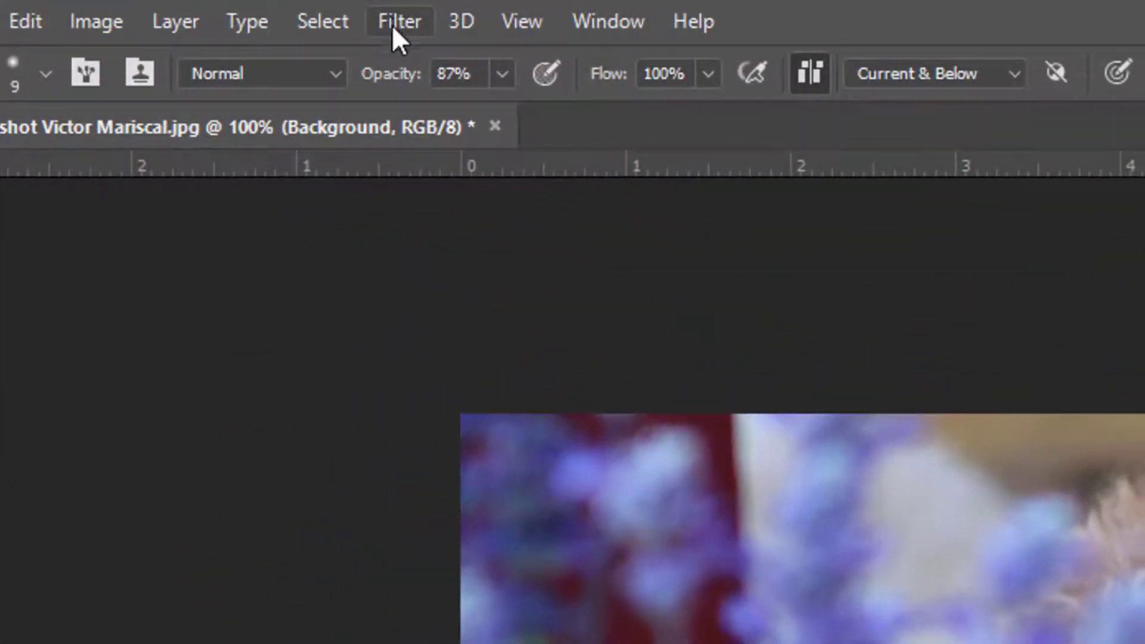
- Open the Unsharp Mask dialog from Filter > Sharpen
click(399, 22)
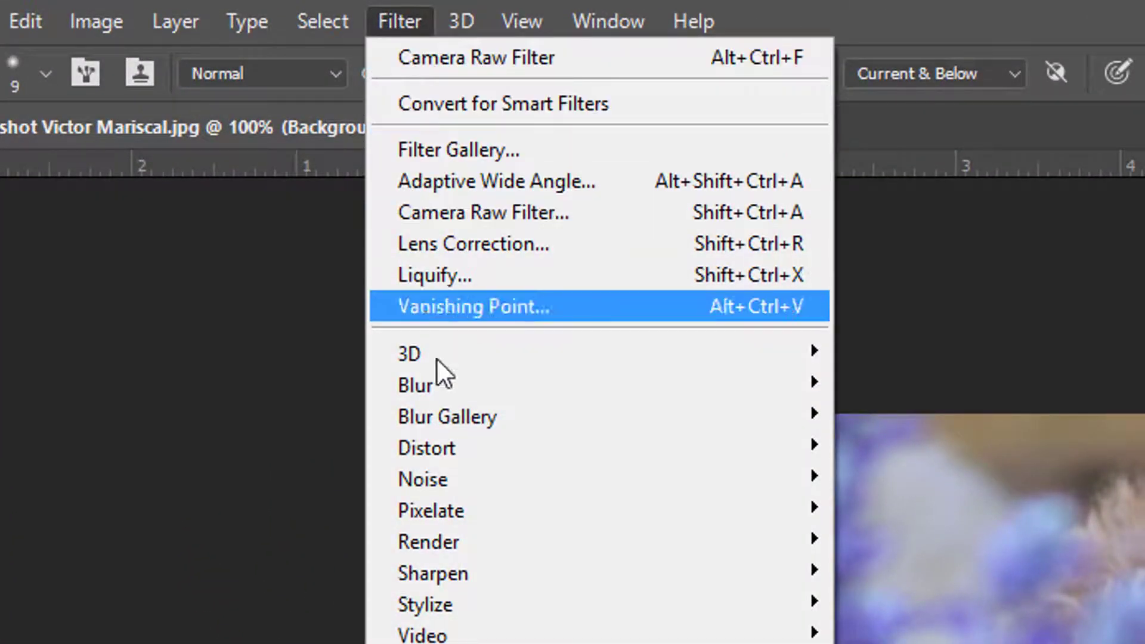
mouse_move(401, 574)
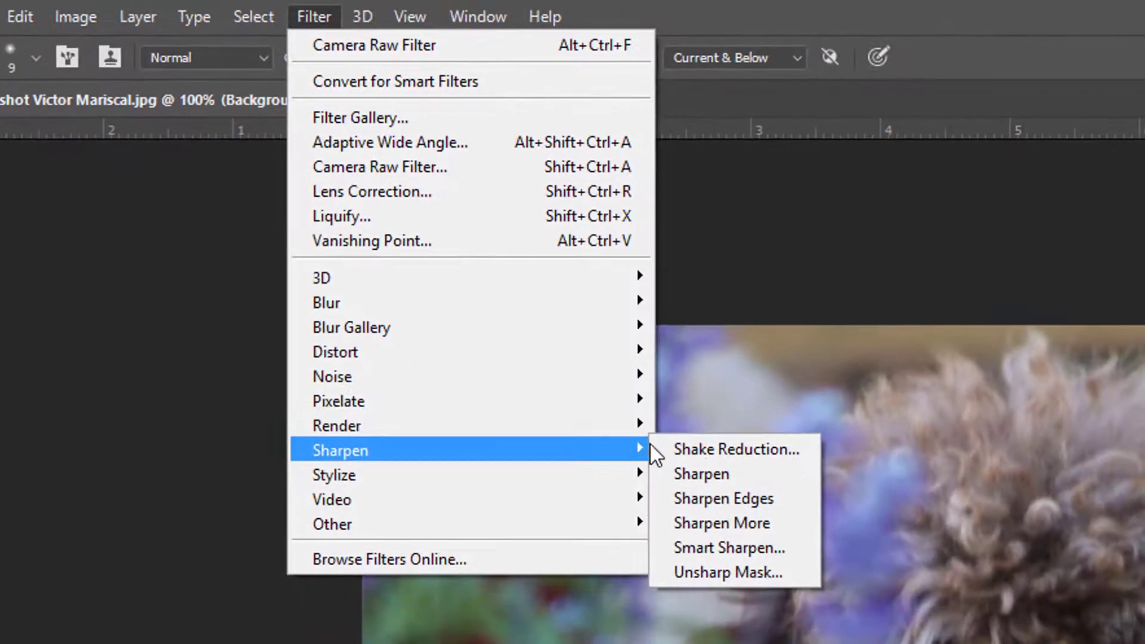
click(693, 569)
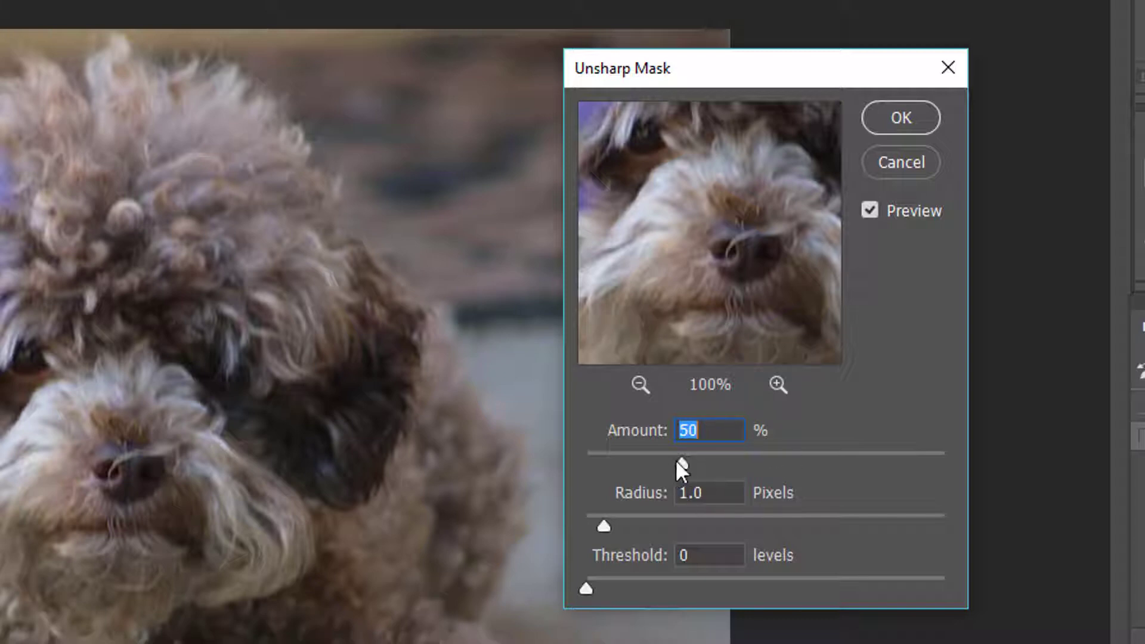
- Apply Unsharp Mask at Amount 101%, Radius 1.0 pixels, Threshold 0 levels after comparing with Preview
drag(727, 467, 925, 489)
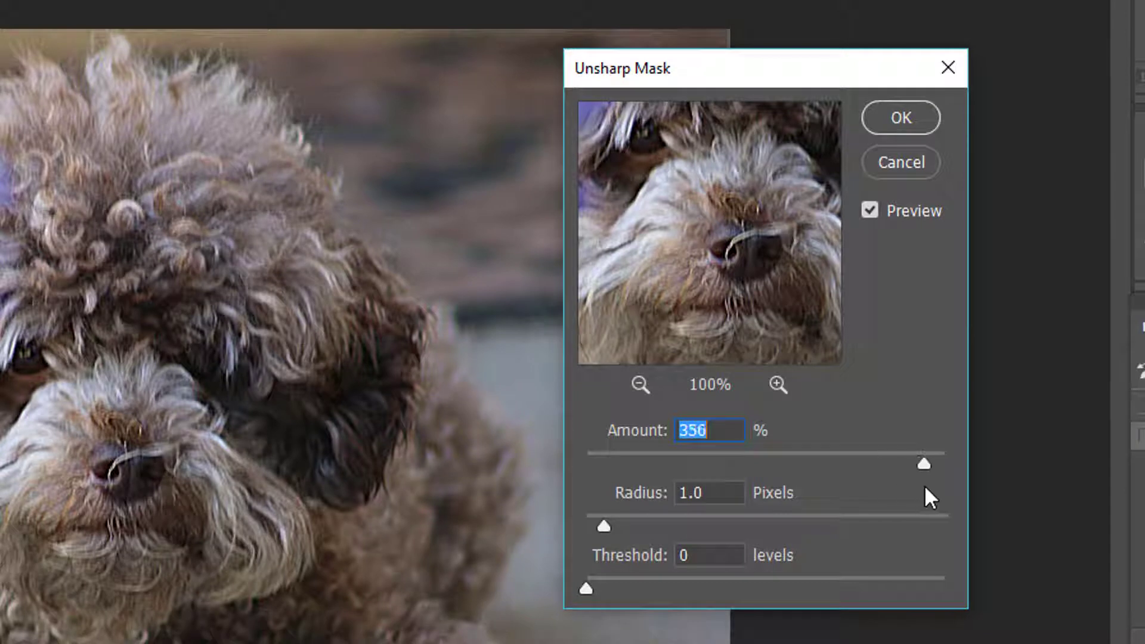
click(870, 210)
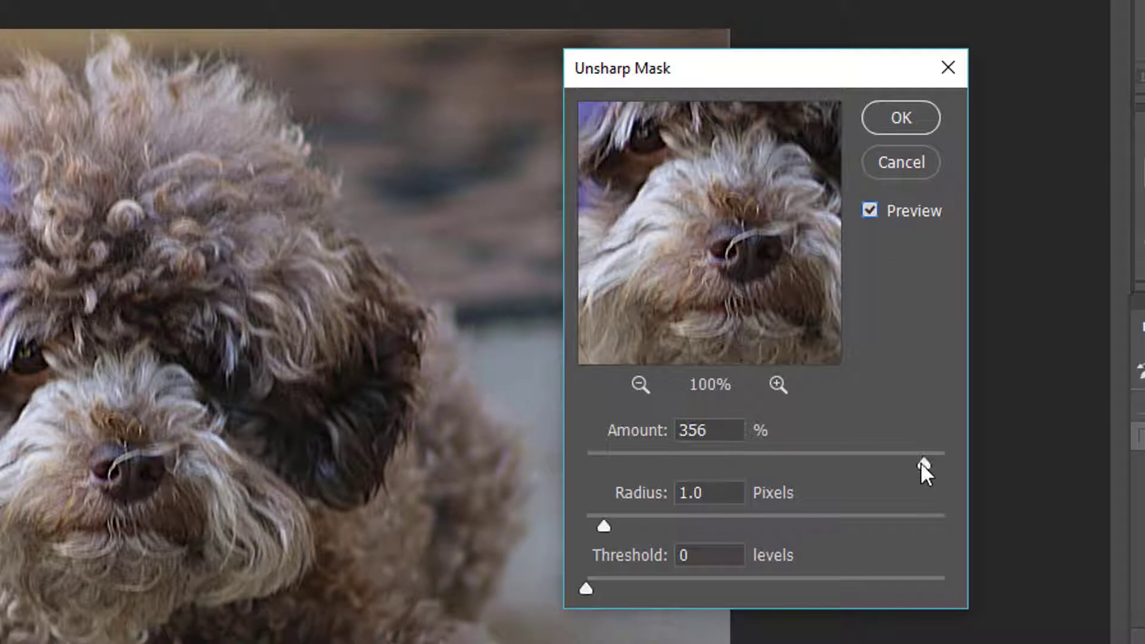
drag(921, 464, 876, 462)
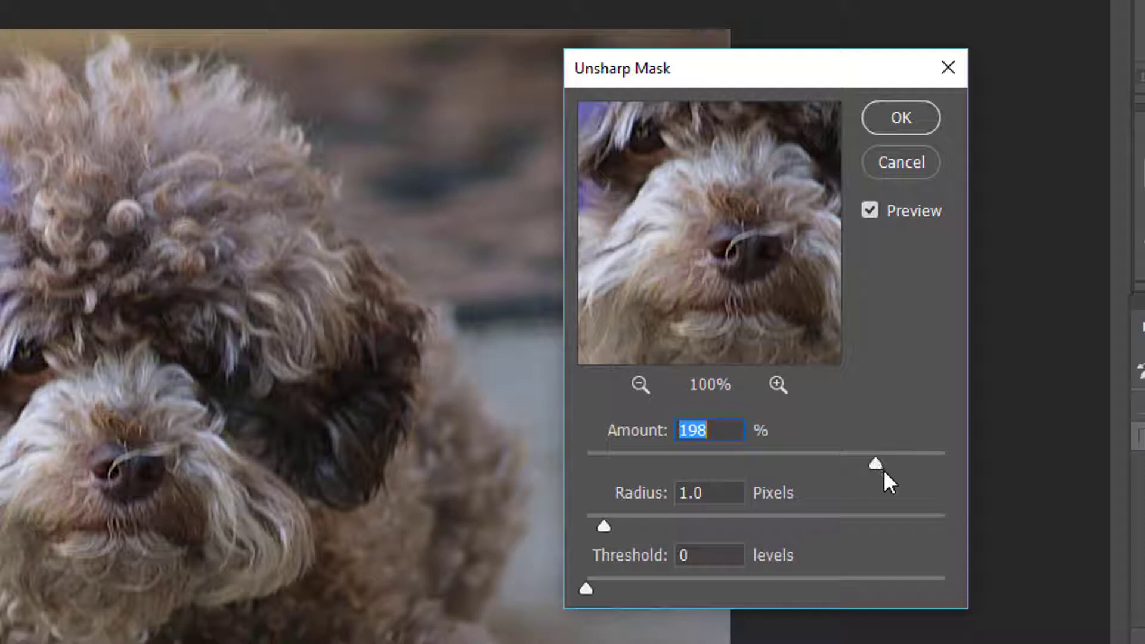
drag(876, 463, 781, 464)
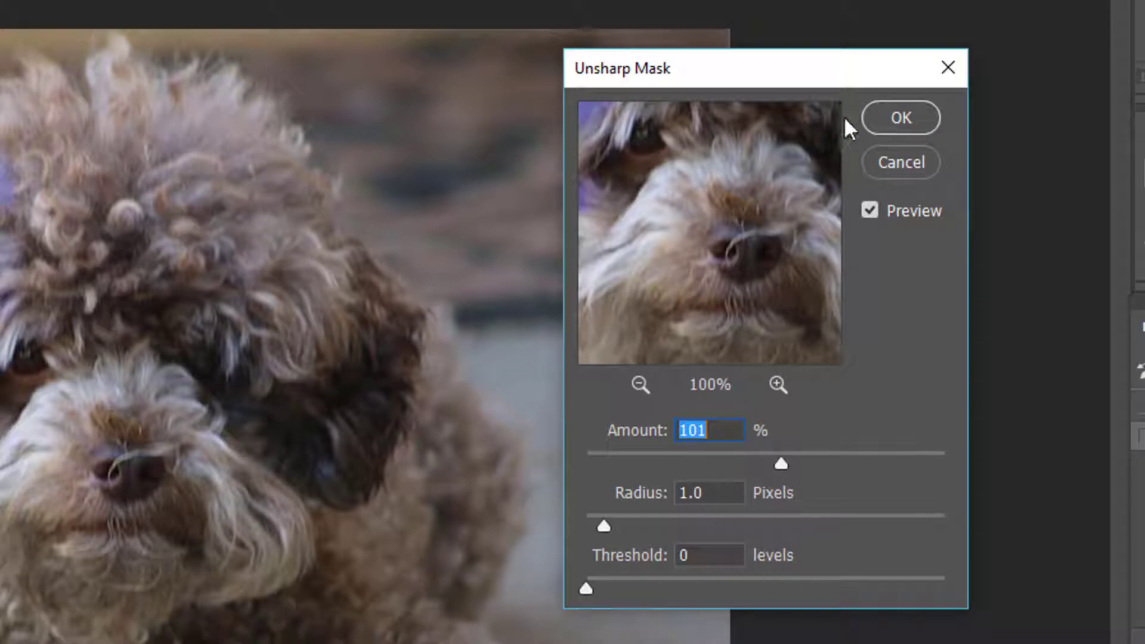
click(903, 114)
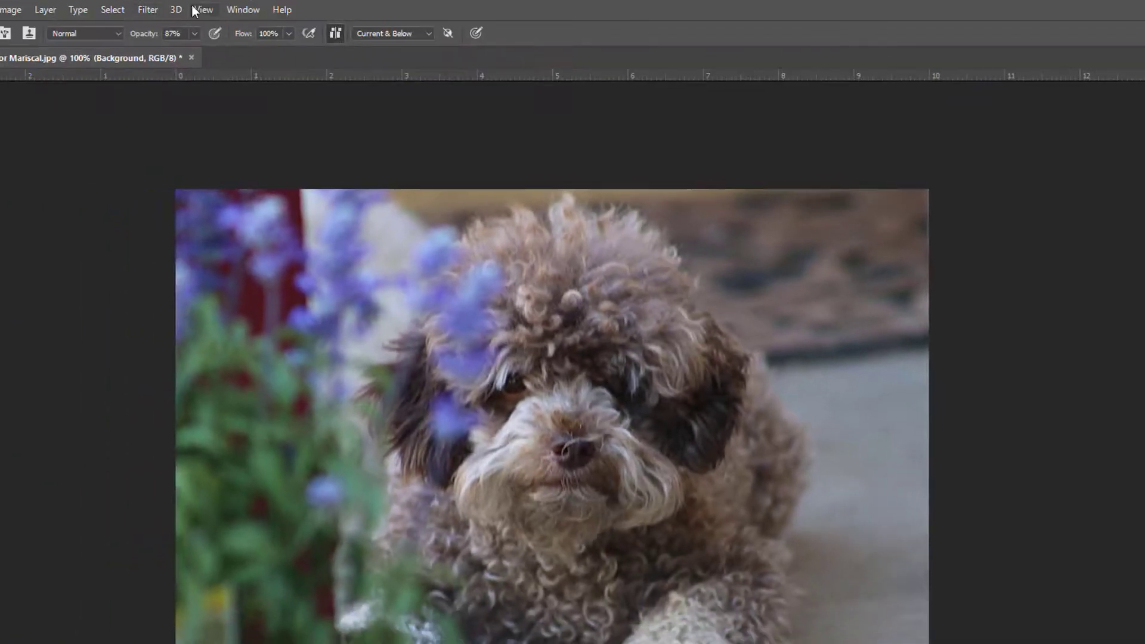
- Reapply the Unsharp Mask filter twice more to the Background layer
click(148, 11)
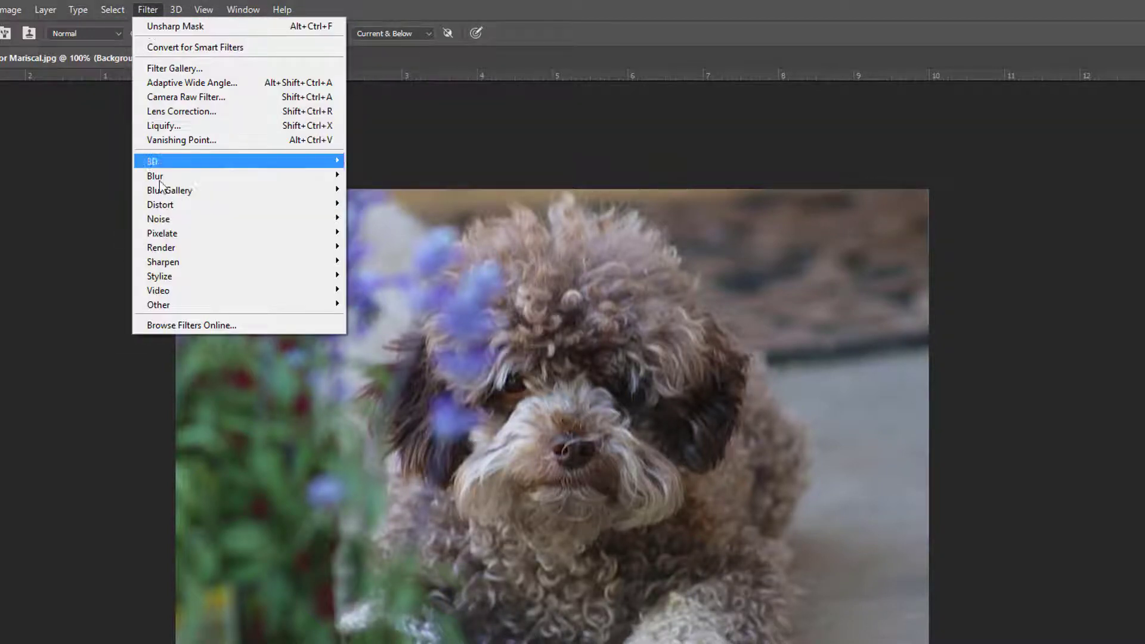
click(163, 26)
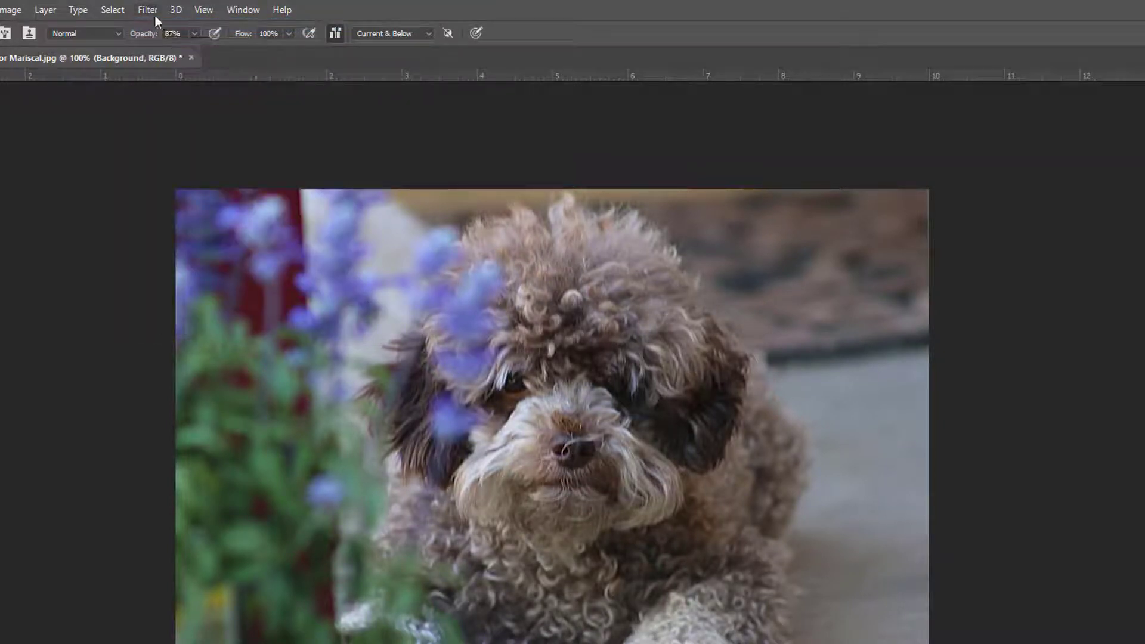
click(143, 9)
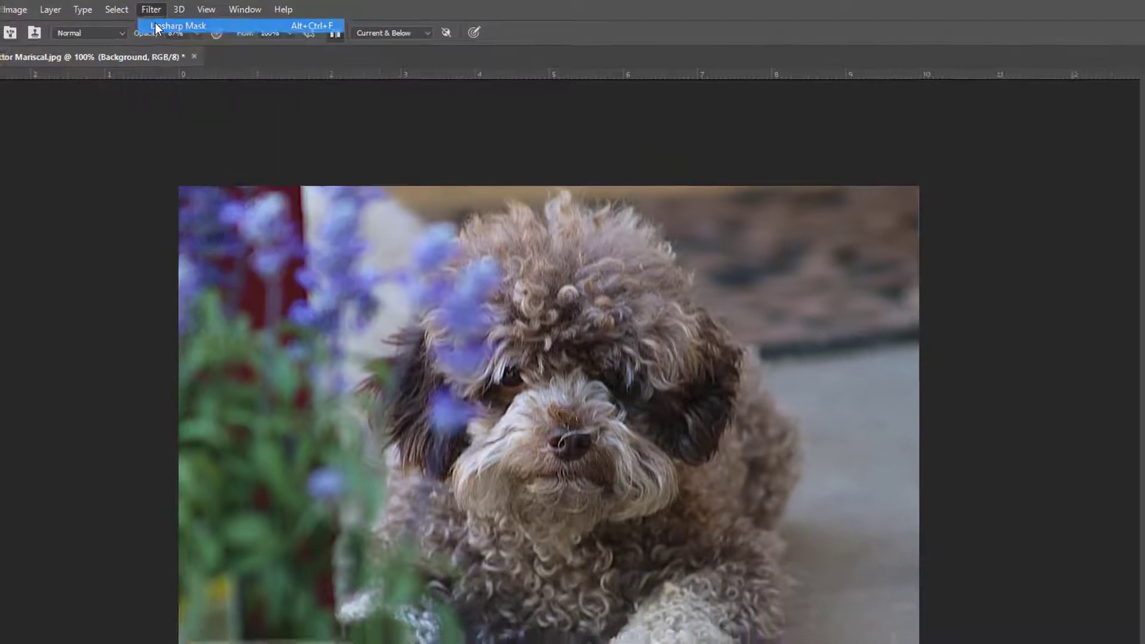
click(154, 26)
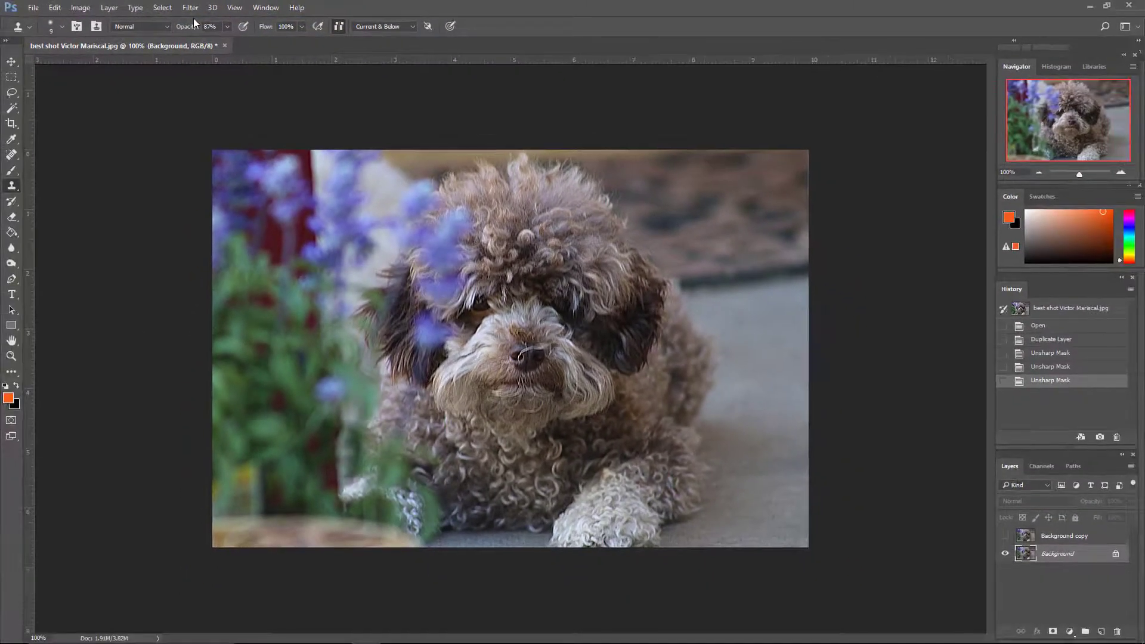
- Compare by toggling Background copy's visibility, then select the Background copy layer
click(1007, 537)
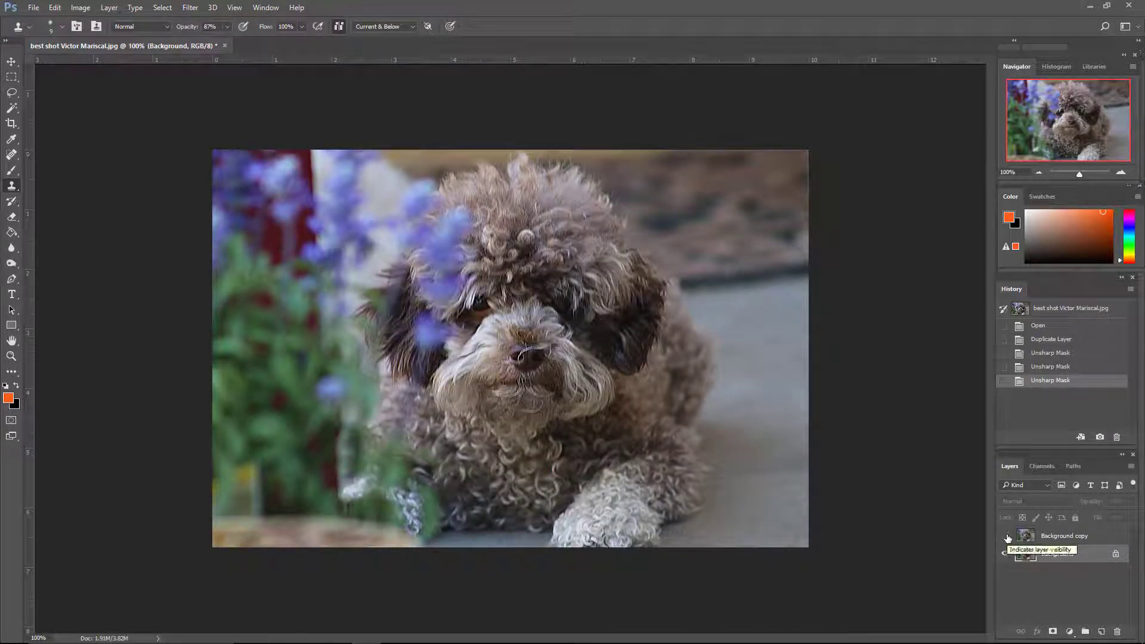
click(1006, 536)
click(1061, 538)
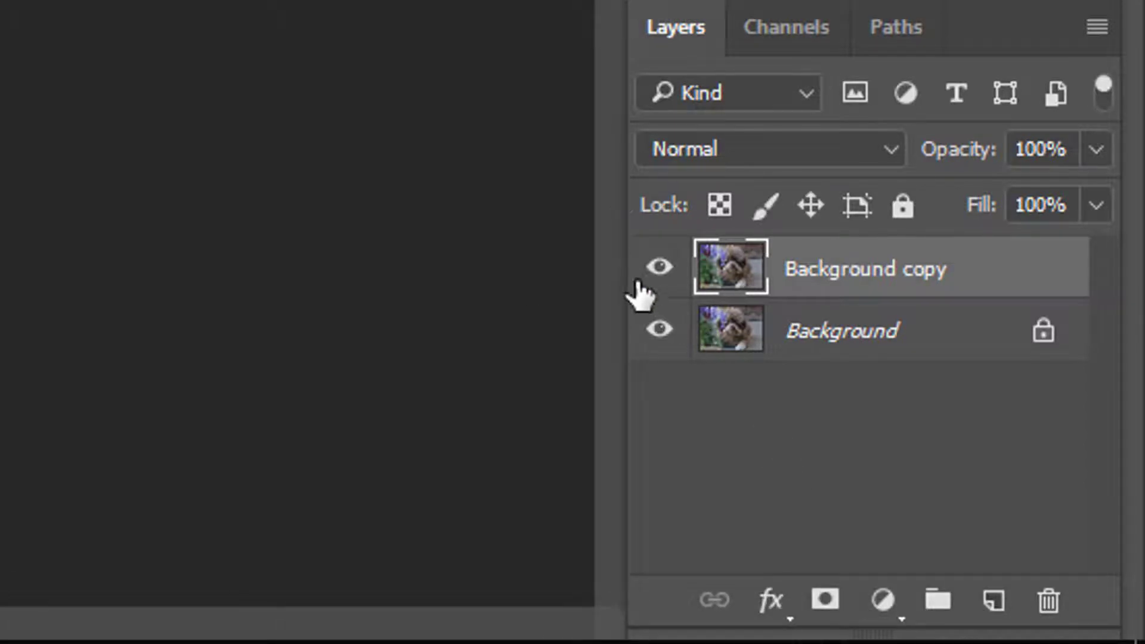
- Add a white layer mask to Background copy after toggling its visibility
click(659, 270)
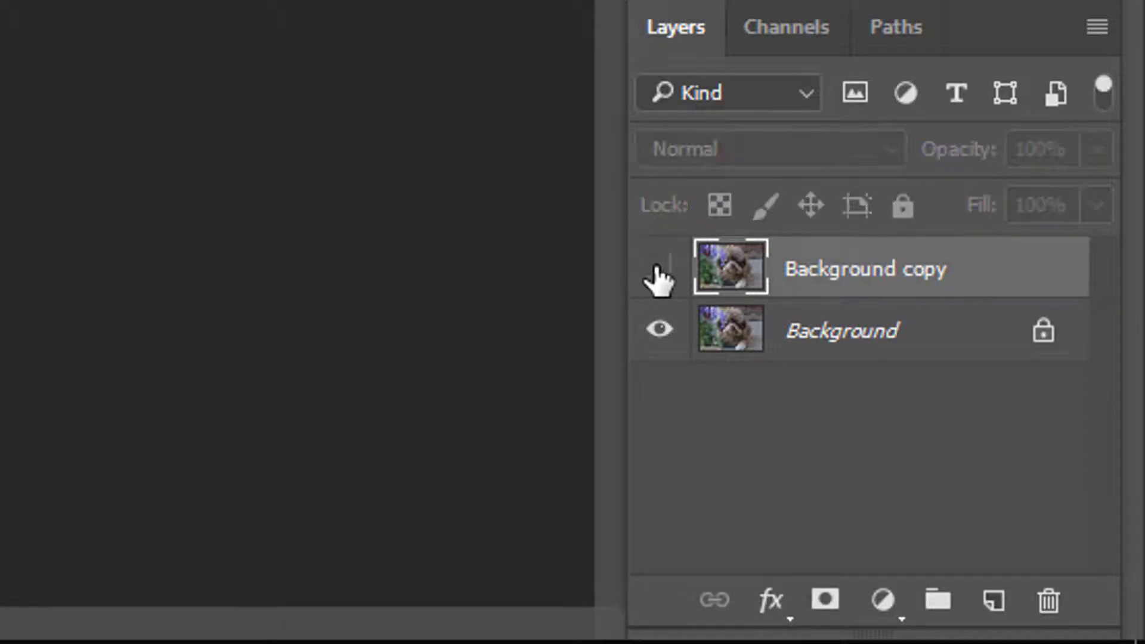
click(659, 272)
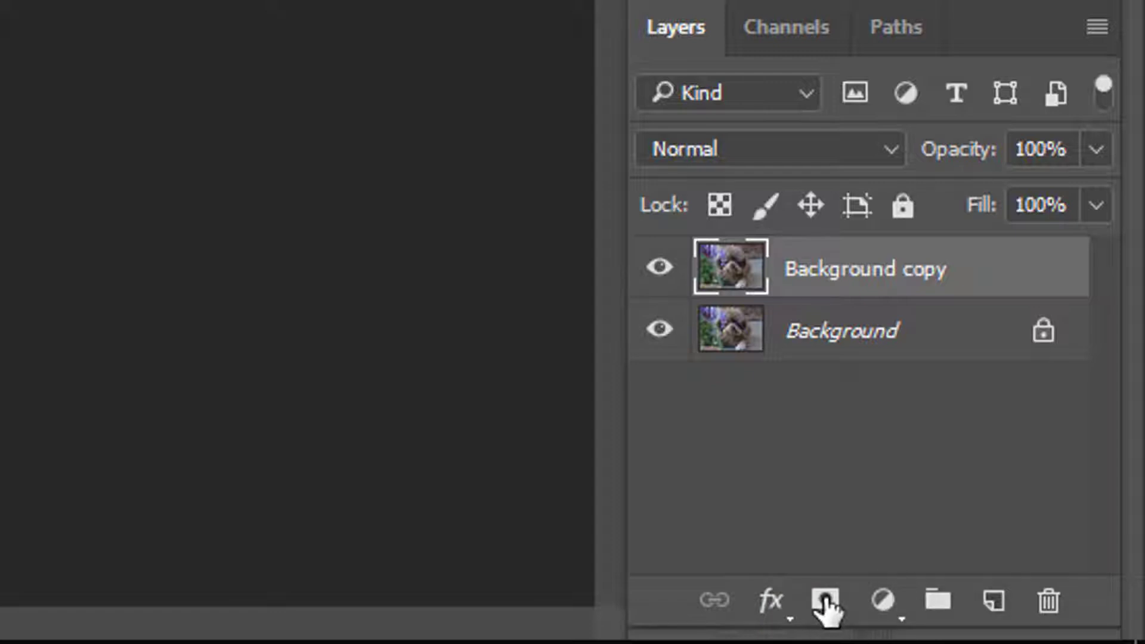
click(826, 602)
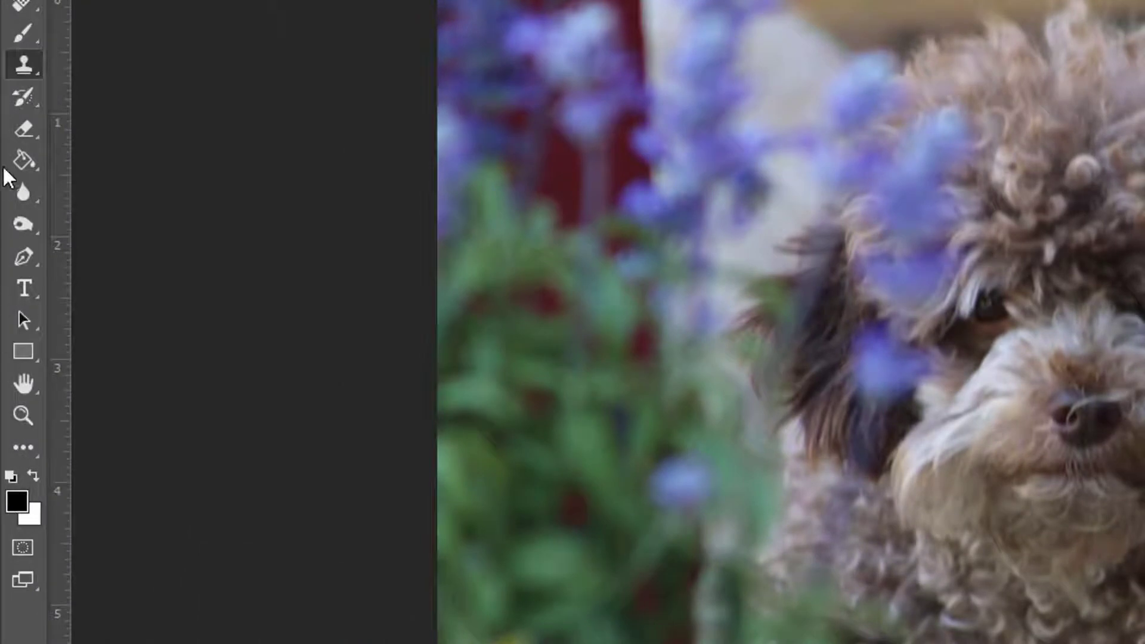
- Choose the Brush tool with a 190 px size and 0% hardness
click(23, 35)
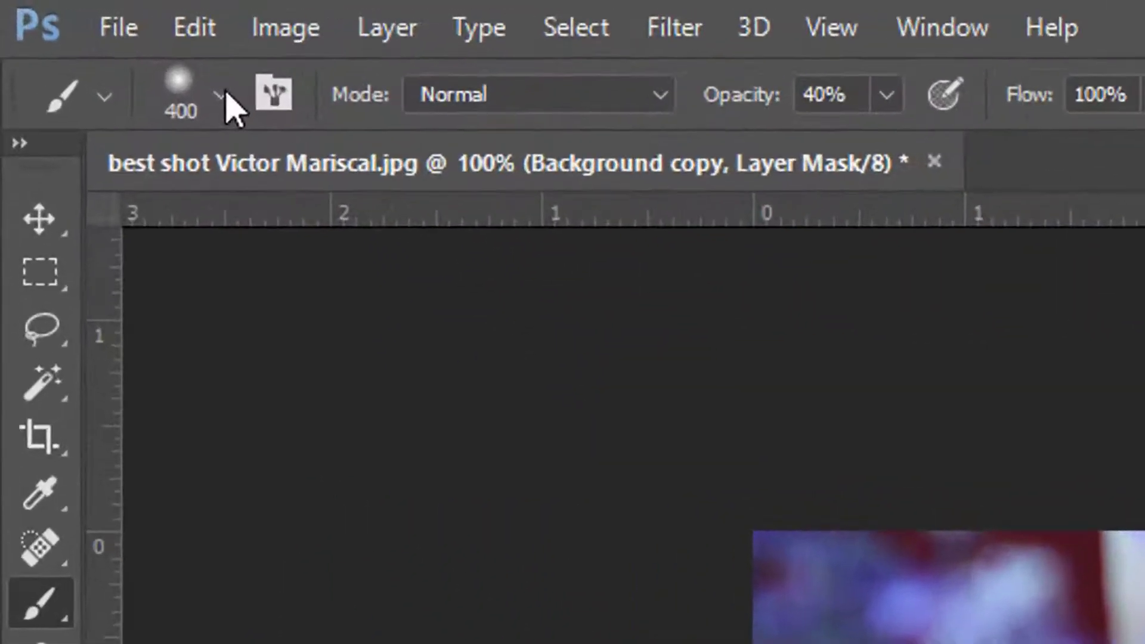
click(62, 26)
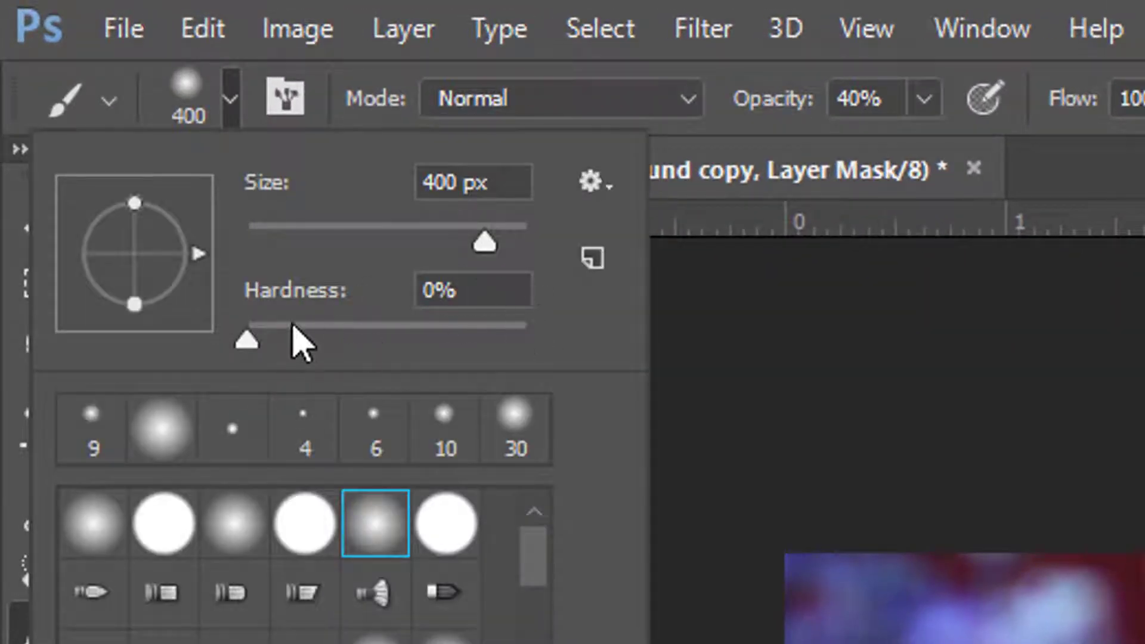
drag(246, 340, 225, 353)
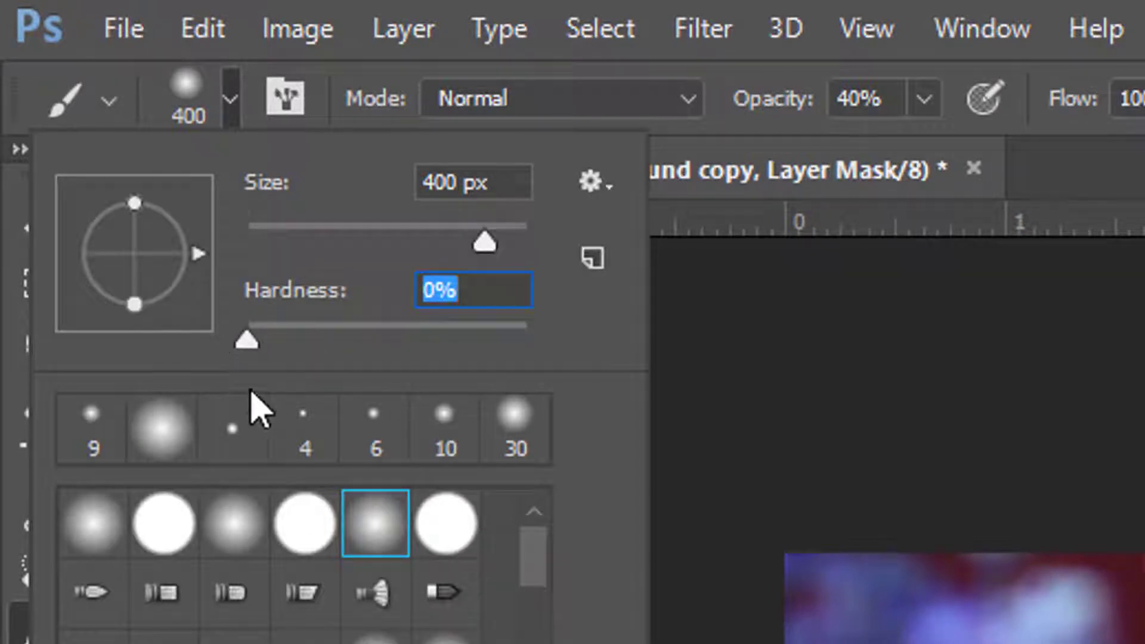
mouse_move(478, 230)
mouse_down()
mouse_move(481, 240)
mouse_move(449, 240)
mouse_up()
- Paint the Background copy mask over the dog's eye, head, face fur and chest
key(Return)
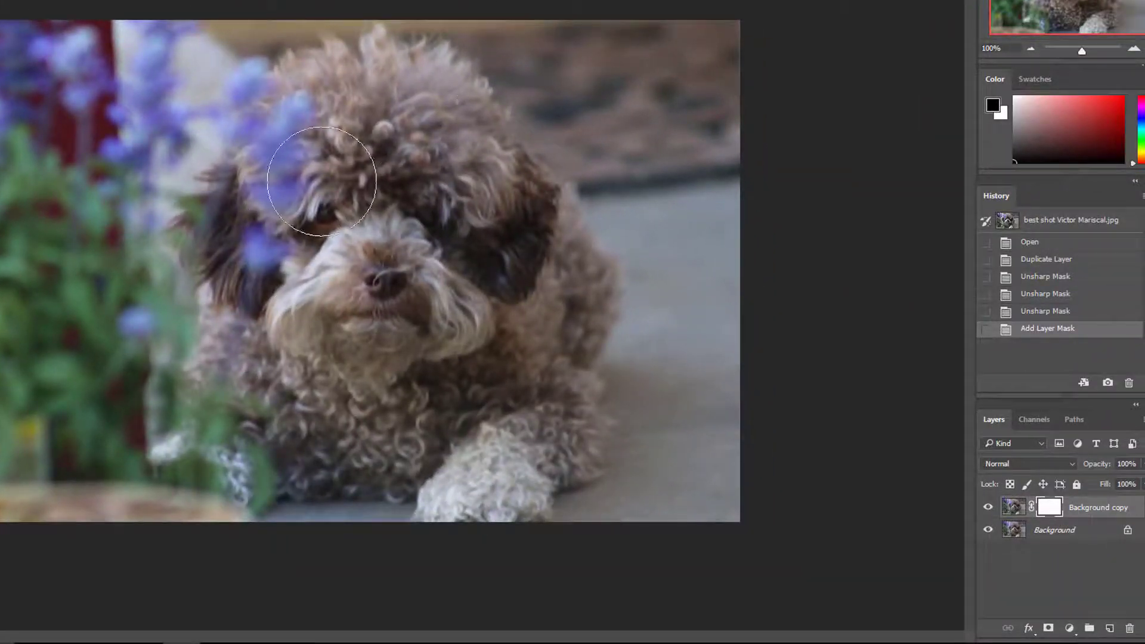
mouse_move(263, 248)
mouse_down()
mouse_move(233, 257)
mouse_move(263, 239)
mouse_up()
mouse_move(370, 189)
mouse_down()
mouse_move(418, 196)
mouse_move(460, 230)
mouse_move(478, 203)
mouse_up()
mouse_move(418, 167)
mouse_down()
mouse_move(381, 149)
mouse_move(406, 126)
mouse_move(430, 179)
mouse_move(422, 243)
mouse_move(316, 257)
mouse_move(381, 322)
mouse_move(412, 262)
mouse_up()
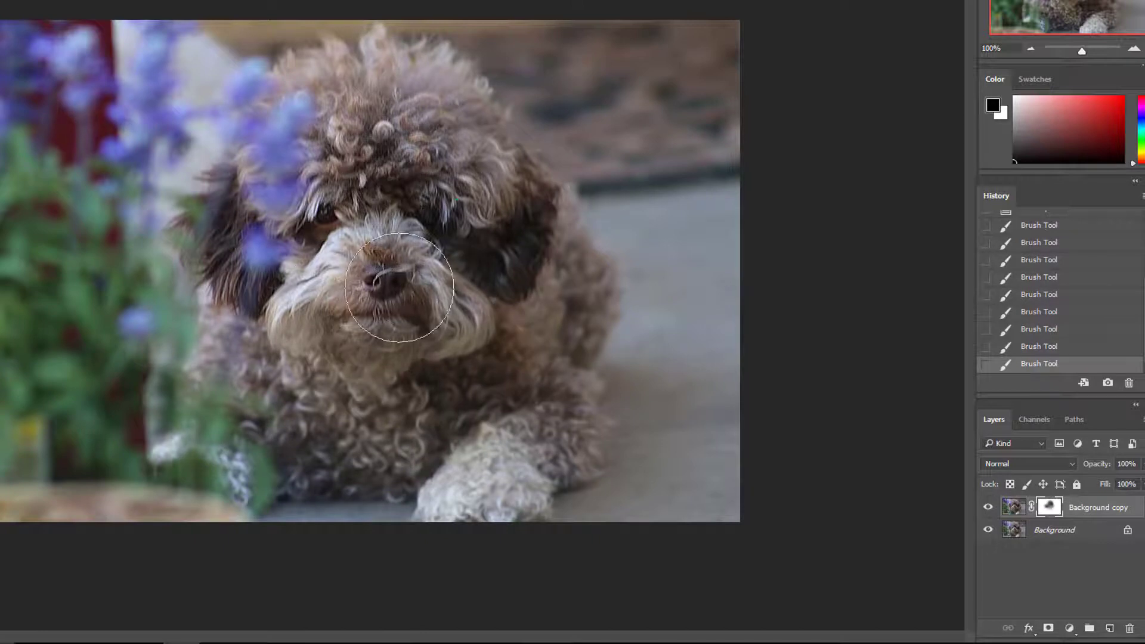
mouse_move(454, 208)
mouse_down()
mouse_move(486, 242)
mouse_move(465, 239)
mouse_up()
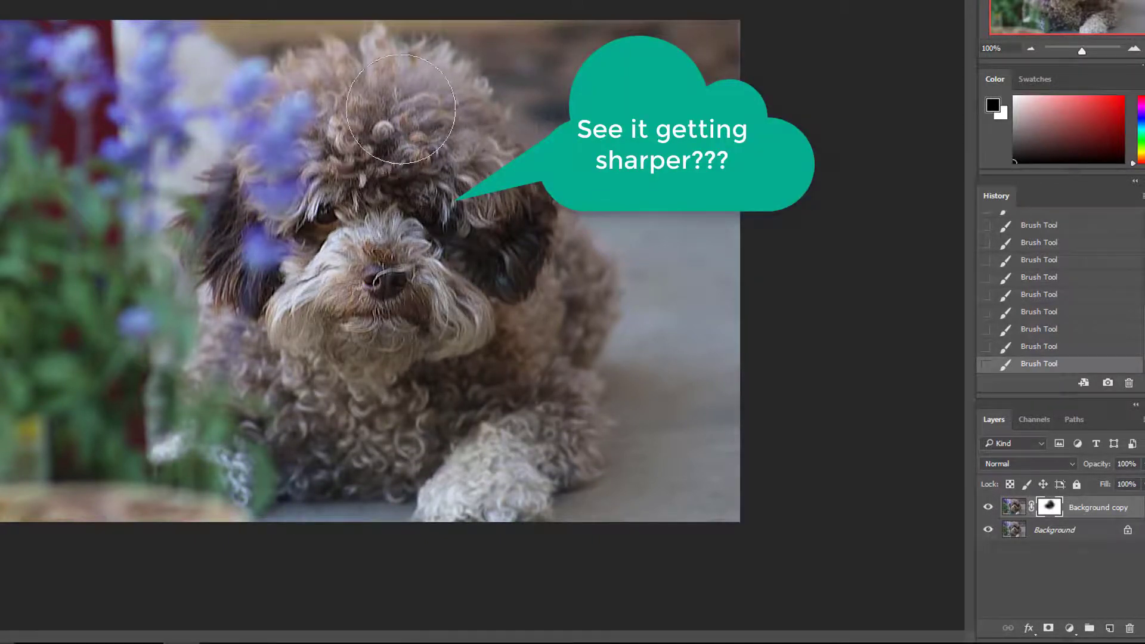
mouse_move(508, 340)
mouse_down()
mouse_move(422, 396)
mouse_move(262, 358)
mouse_move(421, 415)
mouse_up()
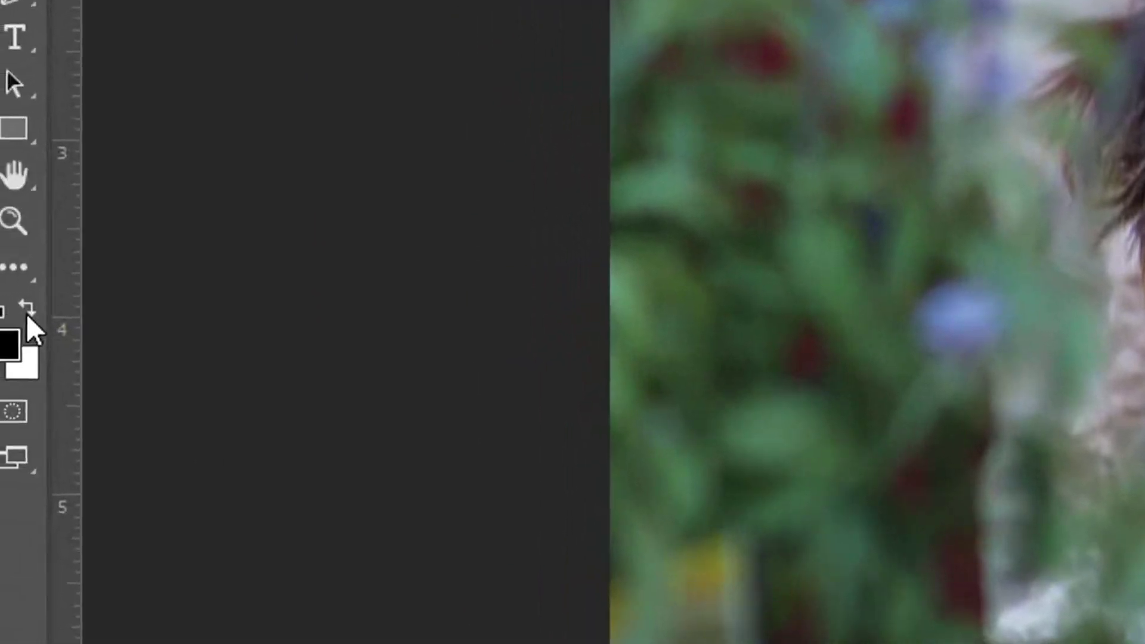
- With white as the painting colour, brush the mask over the dog's lower curls and chest
click(28, 309)
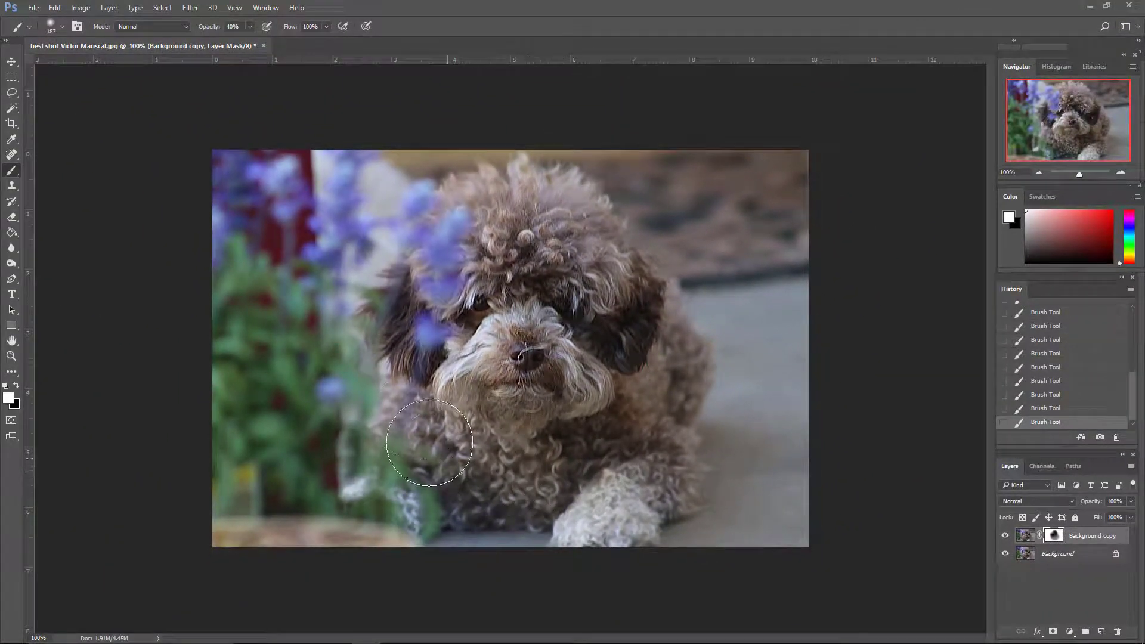
mouse_move(429, 443)
mouse_down()
mouse_move(435, 471)
mouse_move(465, 483)
mouse_up()
mouse_move(625, 461)
mouse_down()
mouse_move(653, 437)
mouse_move(631, 456)
mouse_move(484, 473)
mouse_up()
mouse_move(647, 387)
mouse_down()
mouse_move(467, 441)
mouse_move(639, 417)
mouse_move(626, 416)
mouse_up()
- Flatten the image, then duplicate the flattened Background into a new Background copy
click(105, 9)
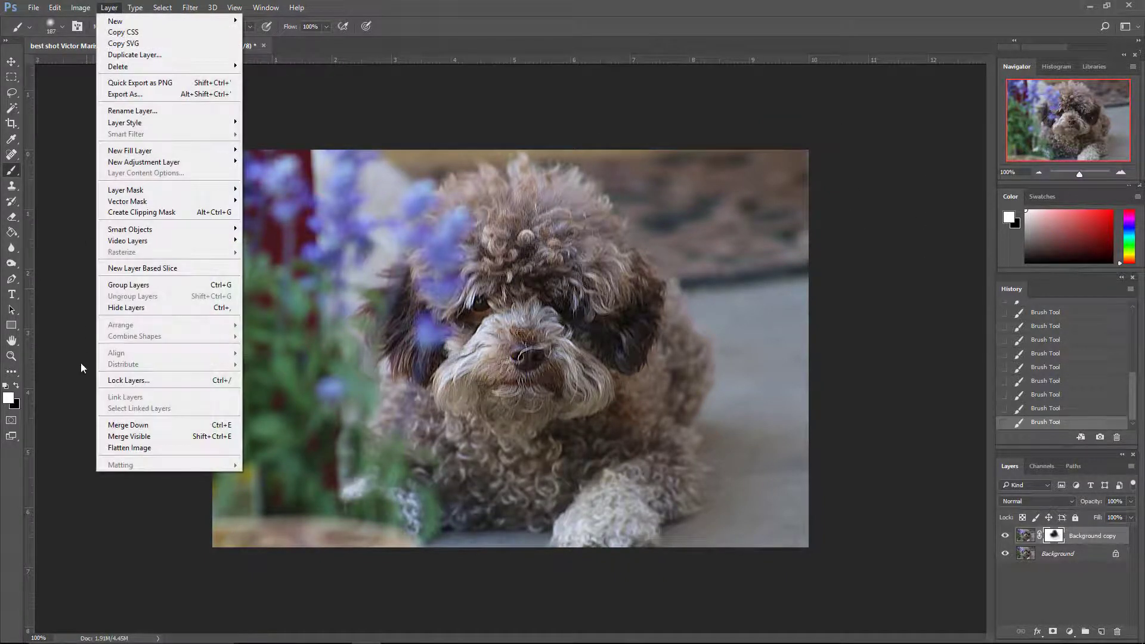
click(118, 449)
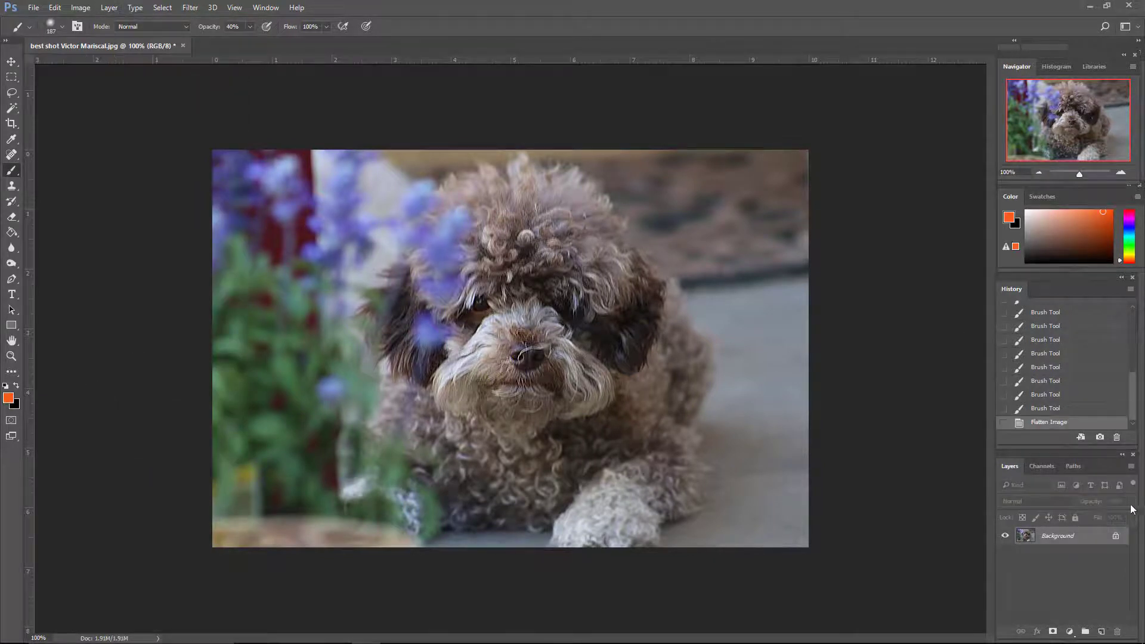
drag(1095, 536, 1102, 631)
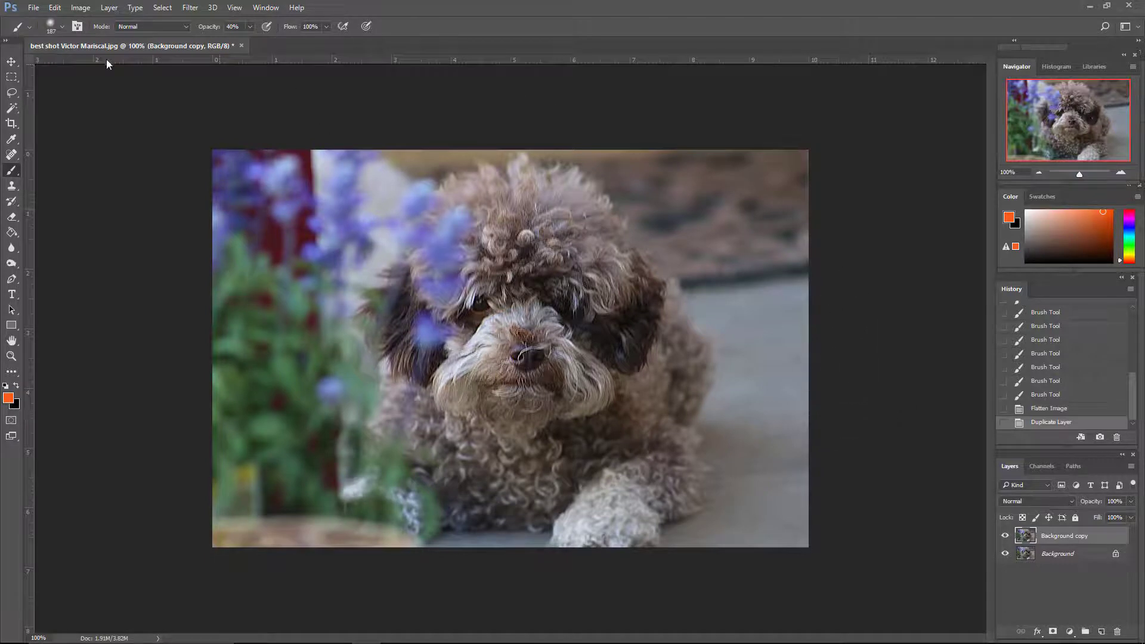
click(11, 124)
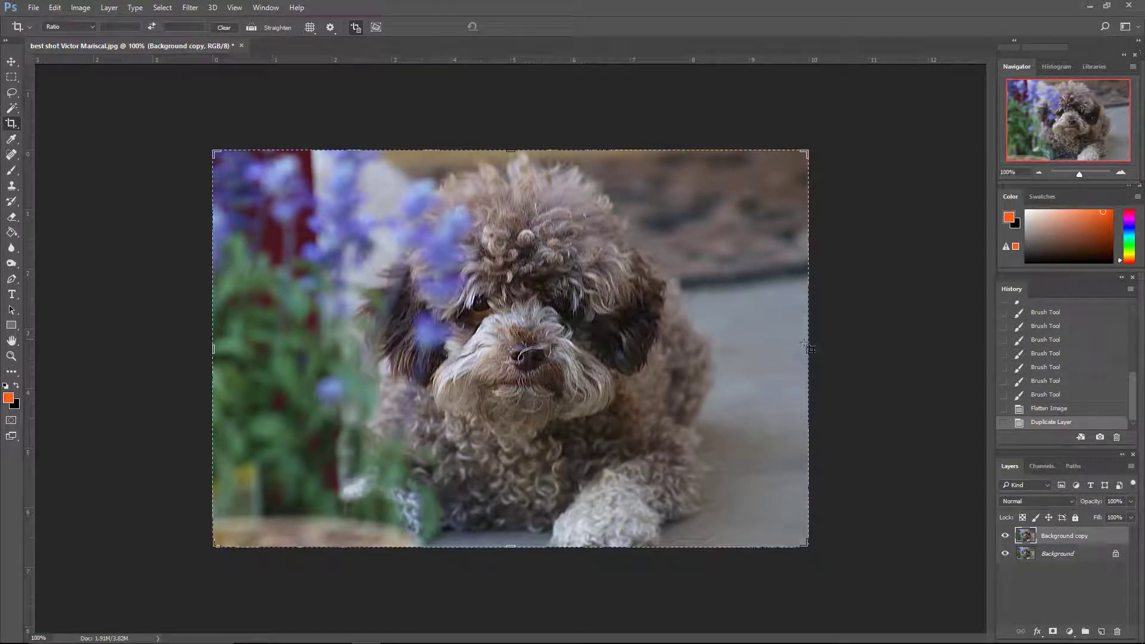
- Crop the photo, trimming some of the left side and a little off the bottom
drag(805, 346, 775, 355)
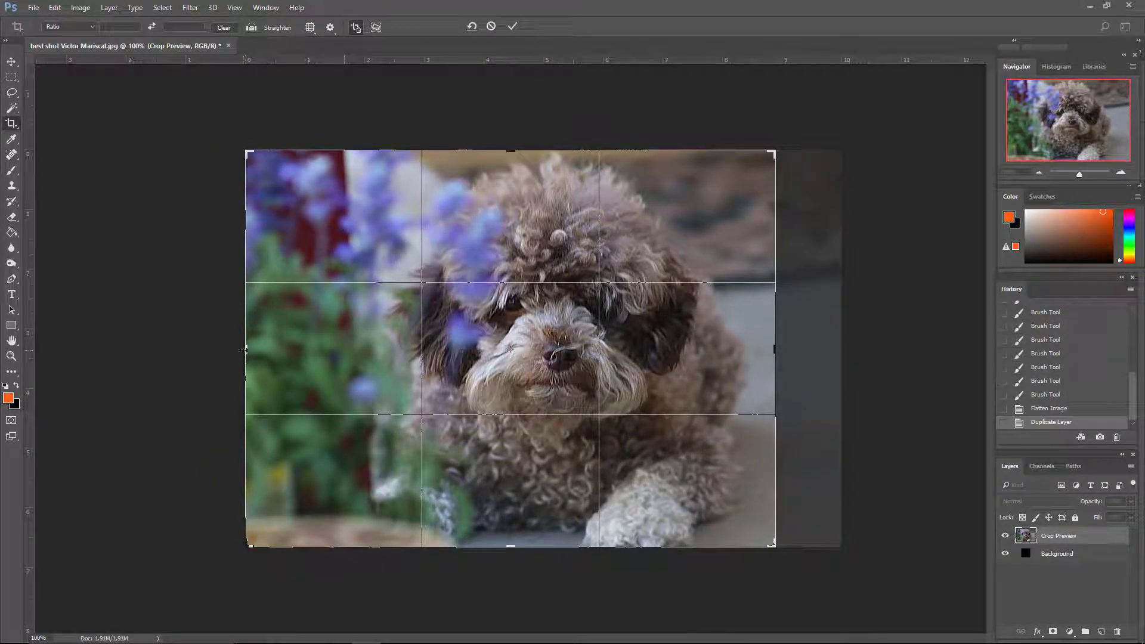
drag(244, 349, 271, 356)
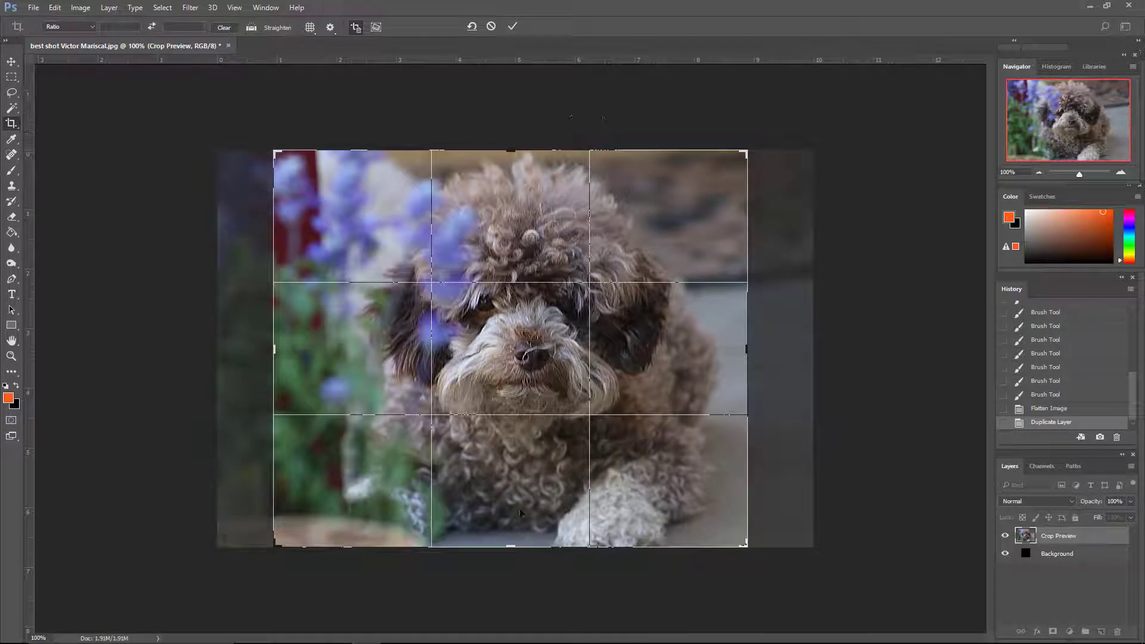
drag(510, 545, 512, 525)
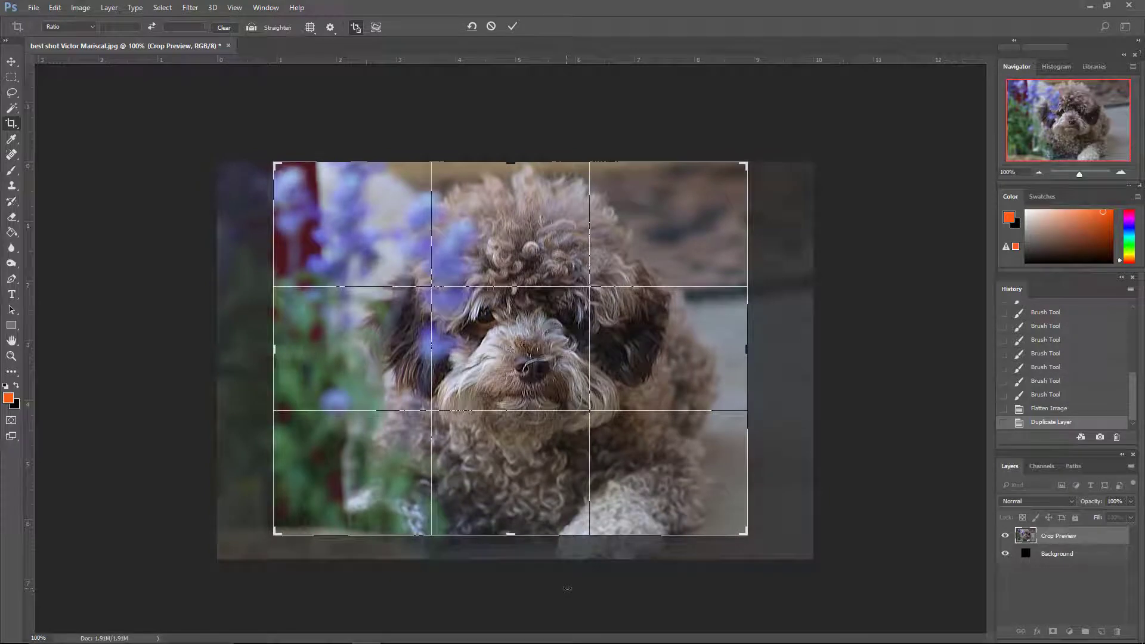
key(Return)
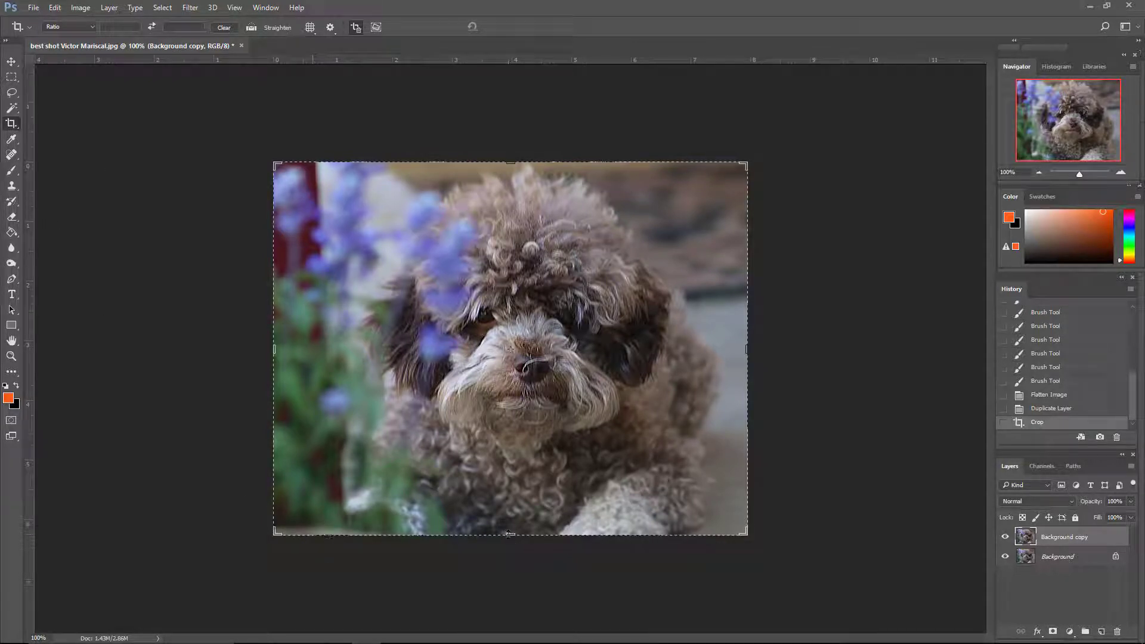
- Crop the bottom of the photo slightly further in two more passes
drag(508, 533, 510, 532)
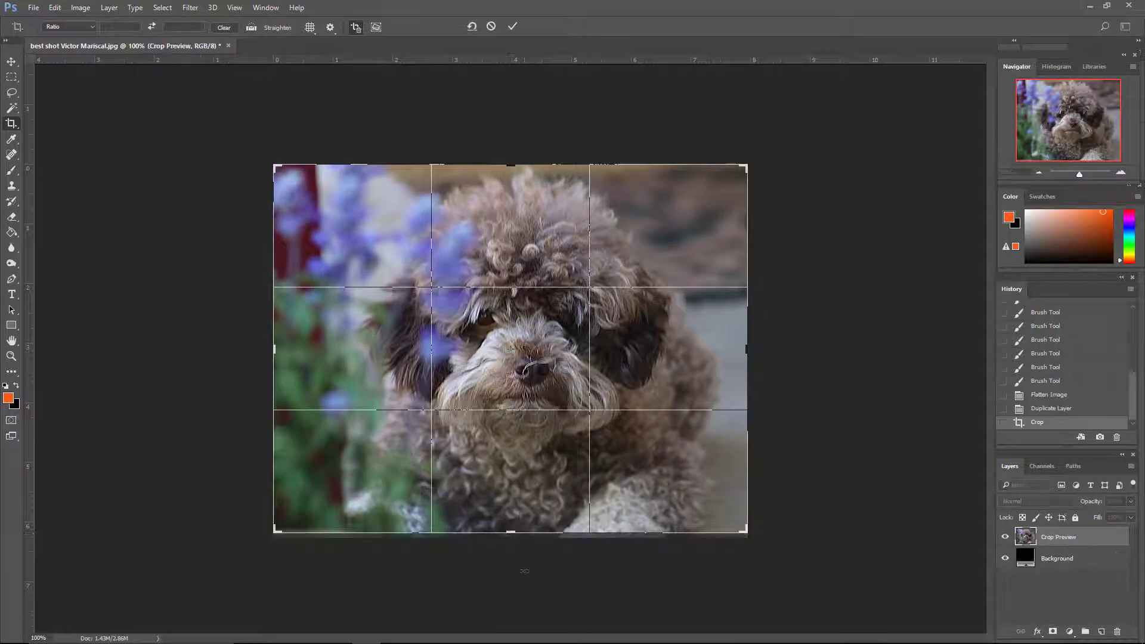
key(Return)
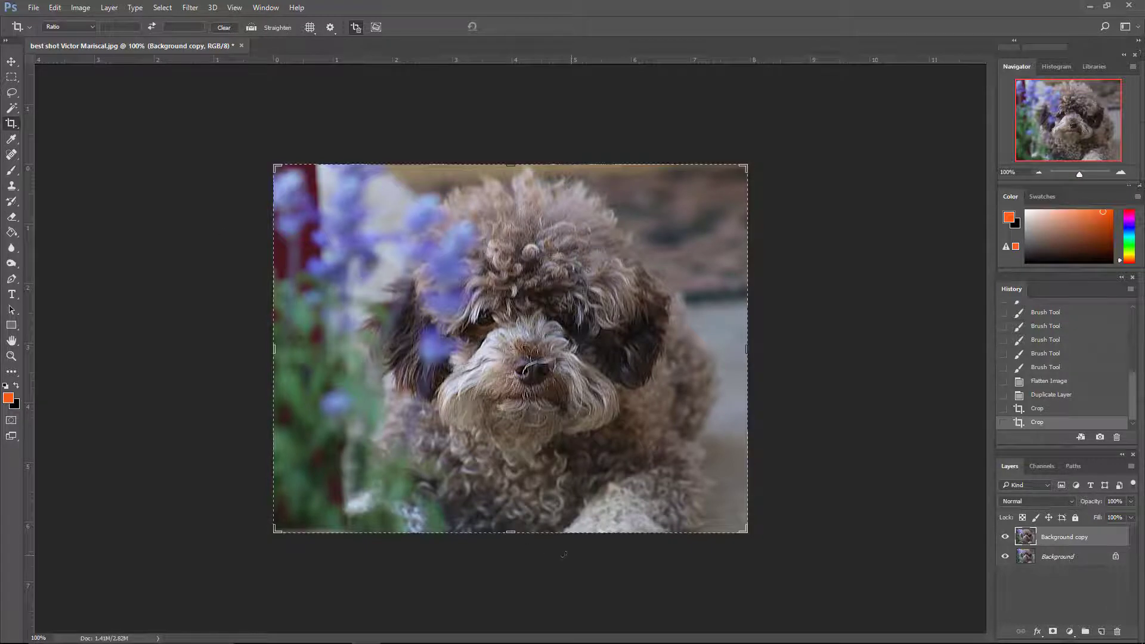
drag(510, 533, 511, 528)
key(Return)
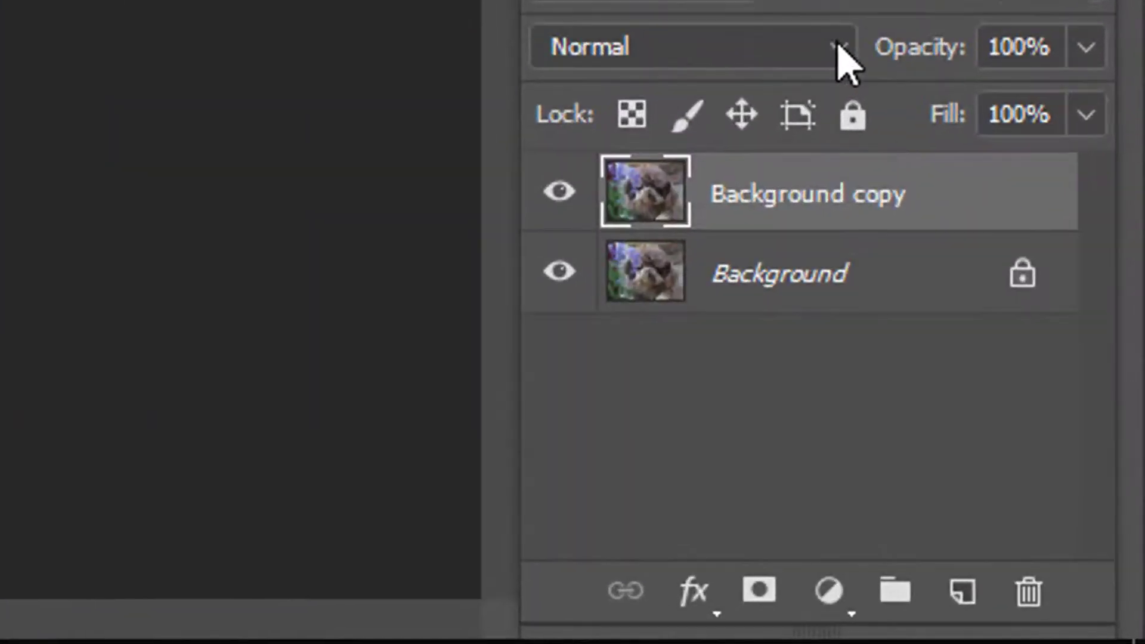
- Change the Background copy layer's blend mode to Multiply in the Layers panel
click(1072, 501)
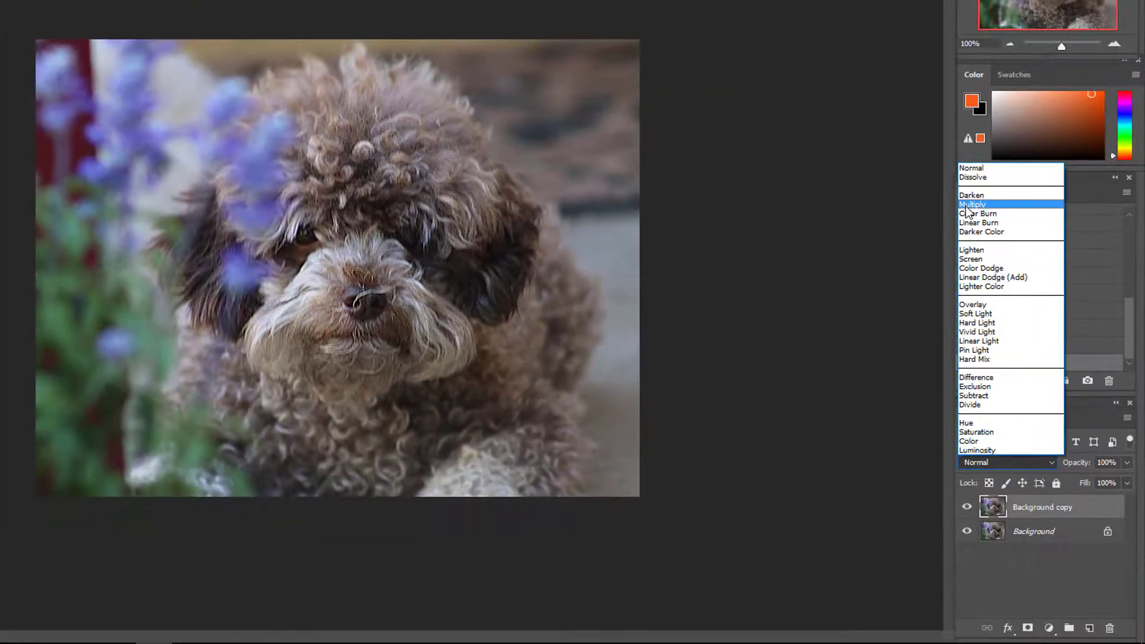
click(972, 204)
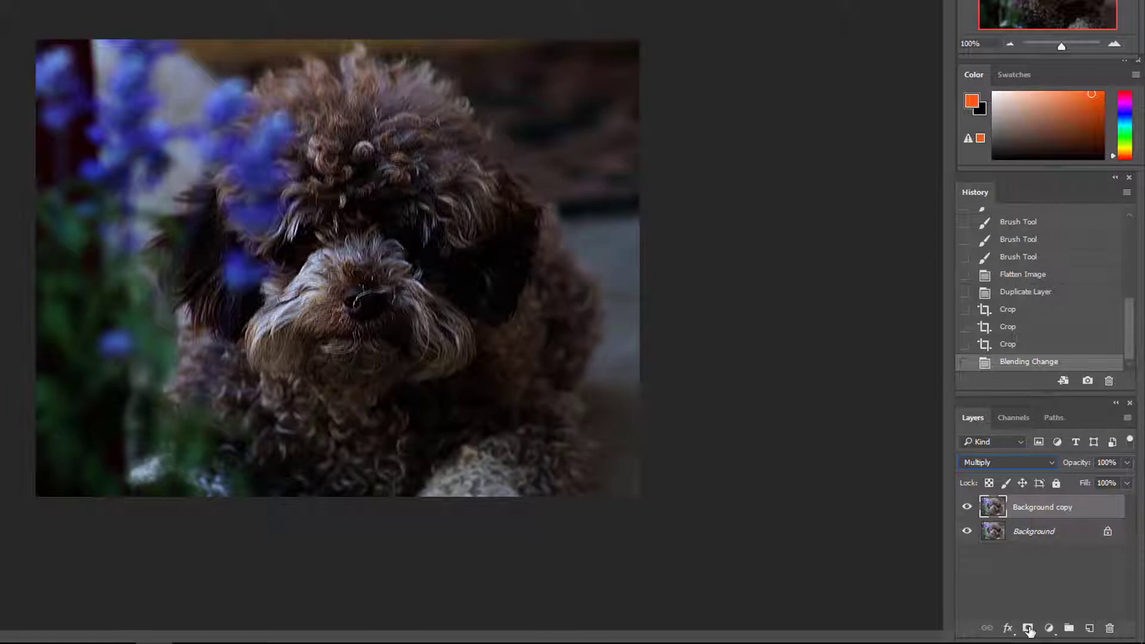
- Add a white layer mask to Background copy and paint black over the dog's head and face
click(1029, 628)
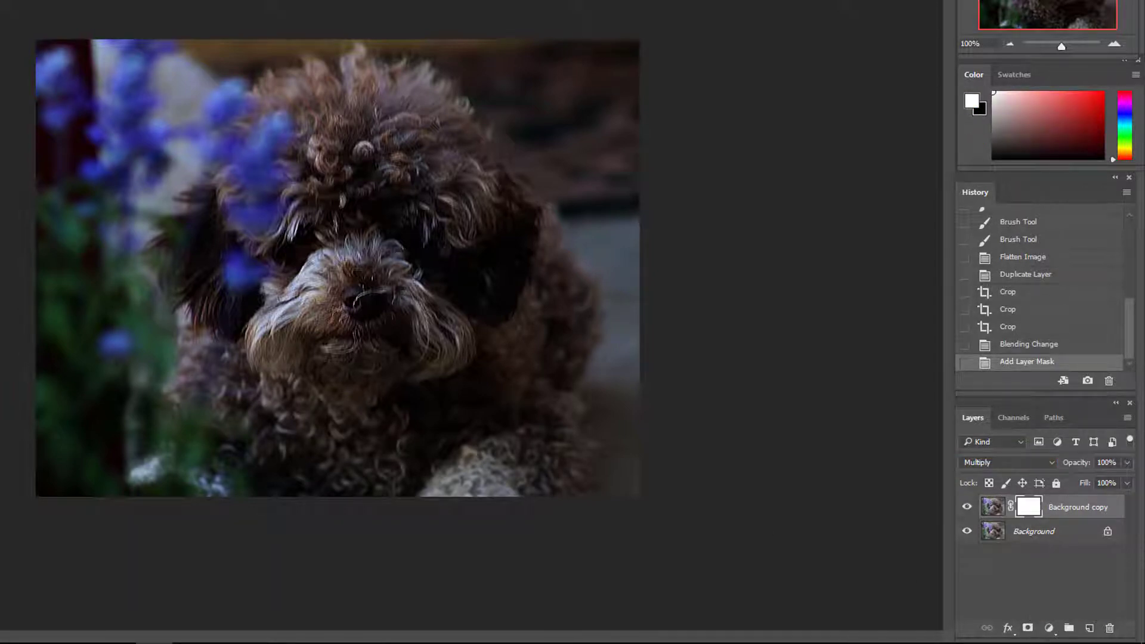
key(x)
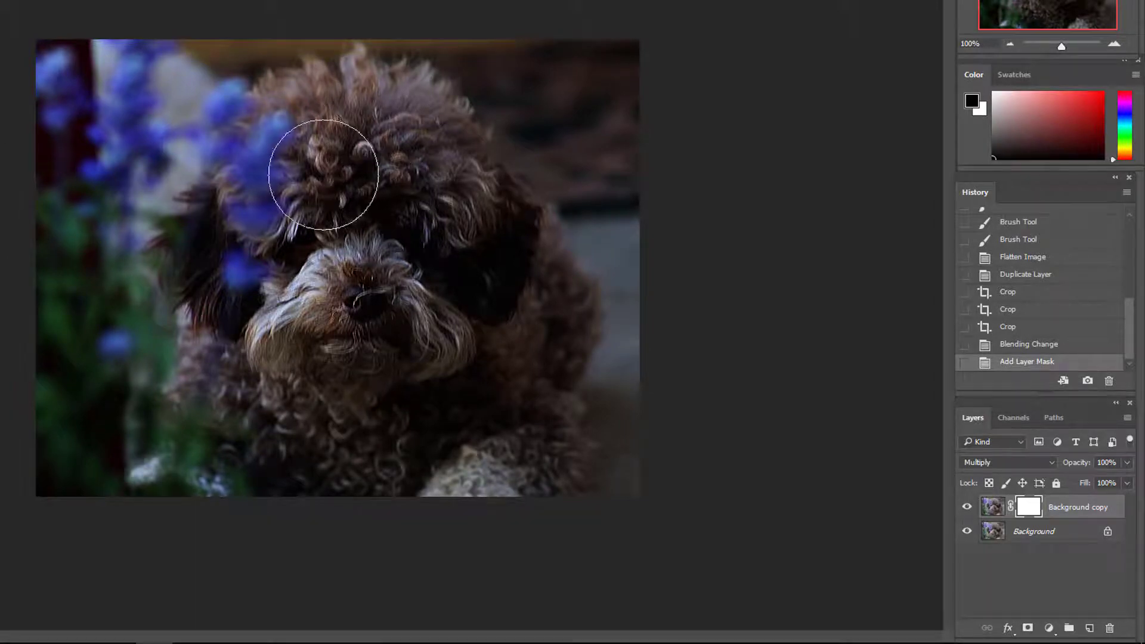
mouse_move(313, 134)
mouse_down()
mouse_move(429, 166)
mouse_move(503, 263)
mouse_move(396, 332)
mouse_move(342, 257)
mouse_move(439, 251)
mouse_move(422, 191)
mouse_move(358, 149)
mouse_move(424, 233)
mouse_move(525, 286)
mouse_move(455, 302)
mouse_move(384, 378)
mouse_move(257, 399)
mouse_move(421, 404)
mouse_move(291, 260)
mouse_move(394, 193)
mouse_move(210, 263)
mouse_move(200, 248)
mouse_move(359, 170)
mouse_move(455, 174)
mouse_move(489, 210)
mouse_move(465, 350)
mouse_move(389, 433)
mouse_move(256, 370)
mouse_move(388, 206)
mouse_move(392, 166)
mouse_move(440, 235)
mouse_move(468, 311)
mouse_move(503, 325)
mouse_move(464, 384)
mouse_move(401, 435)
mouse_move(346, 422)
mouse_move(383, 222)
mouse_move(343, 239)
mouse_move(317, 182)
mouse_move(364, 161)
mouse_up()
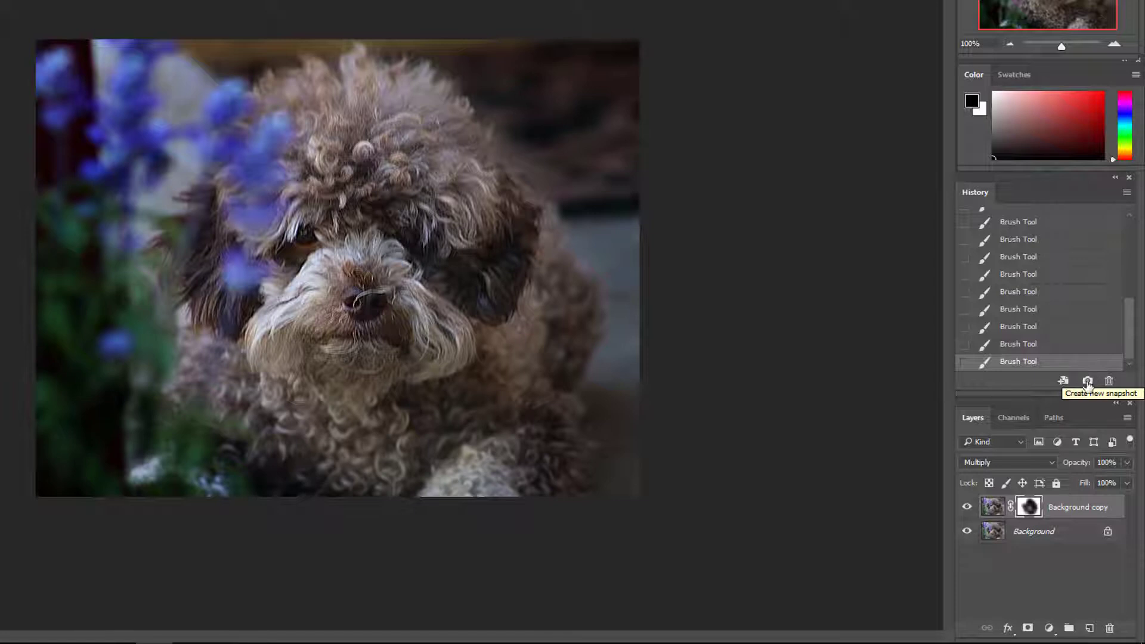
- Create Snapshot 1 of the current edit in the History panel
click(1089, 381)
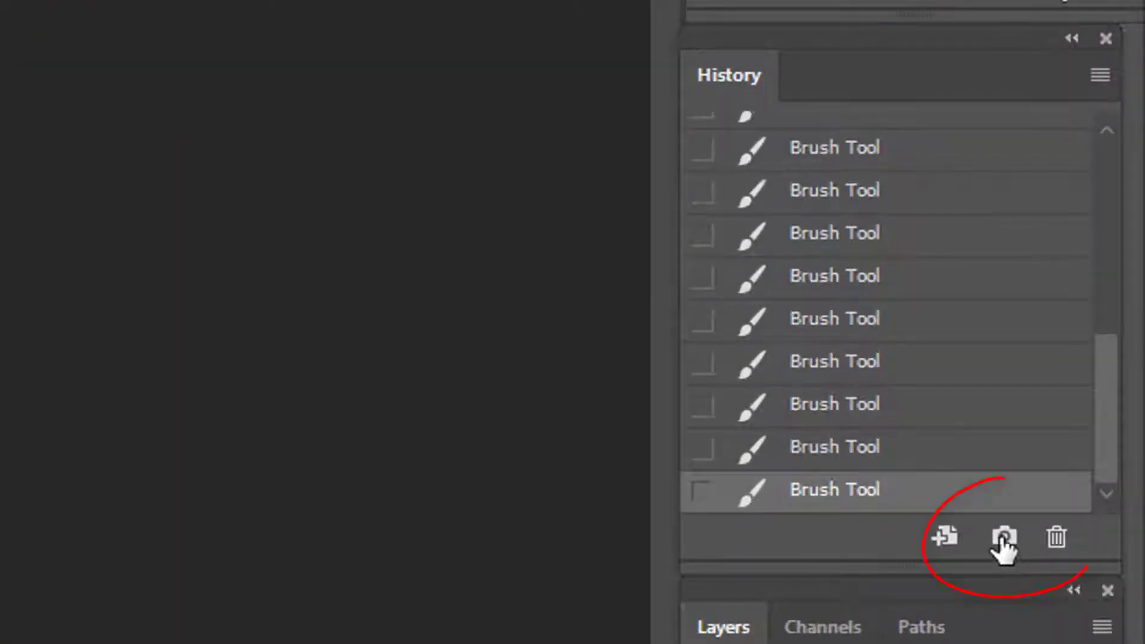
click(1005, 539)
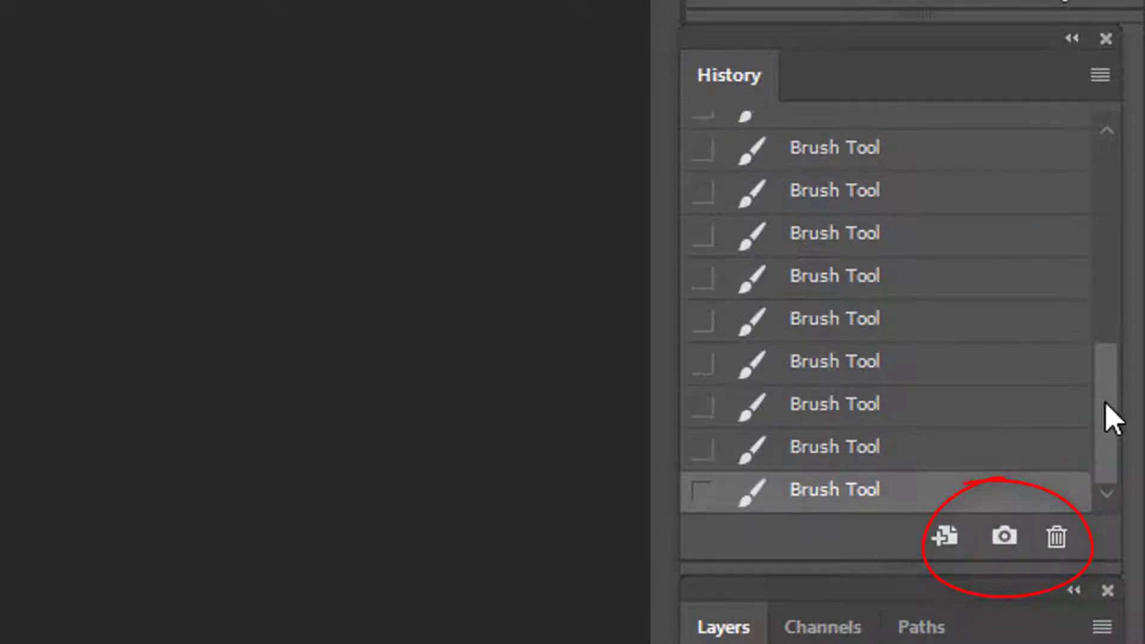
drag(1106, 403, 1141, 197)
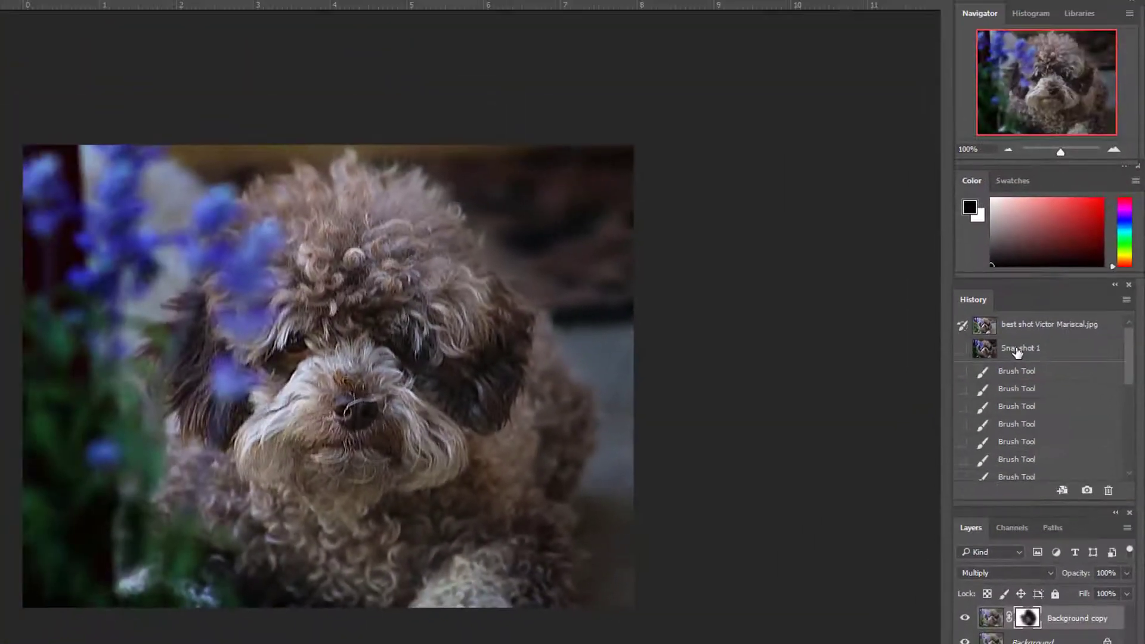
- Compare Snapshot 1 against the original photo state, then return to Snapshot 1
click(842, 196)
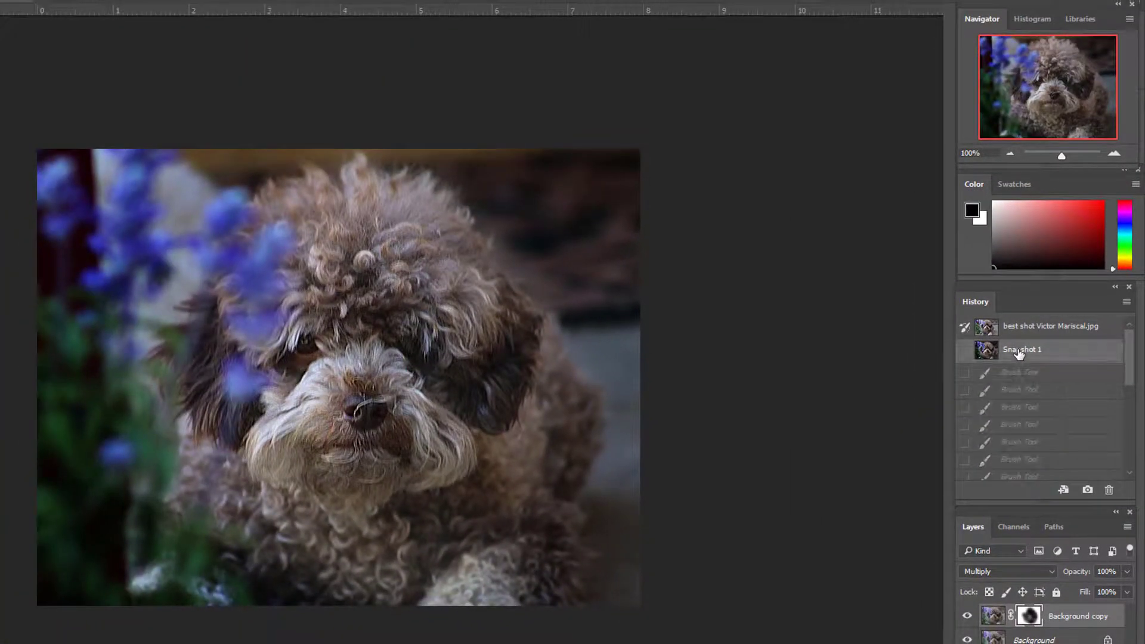
click(1018, 329)
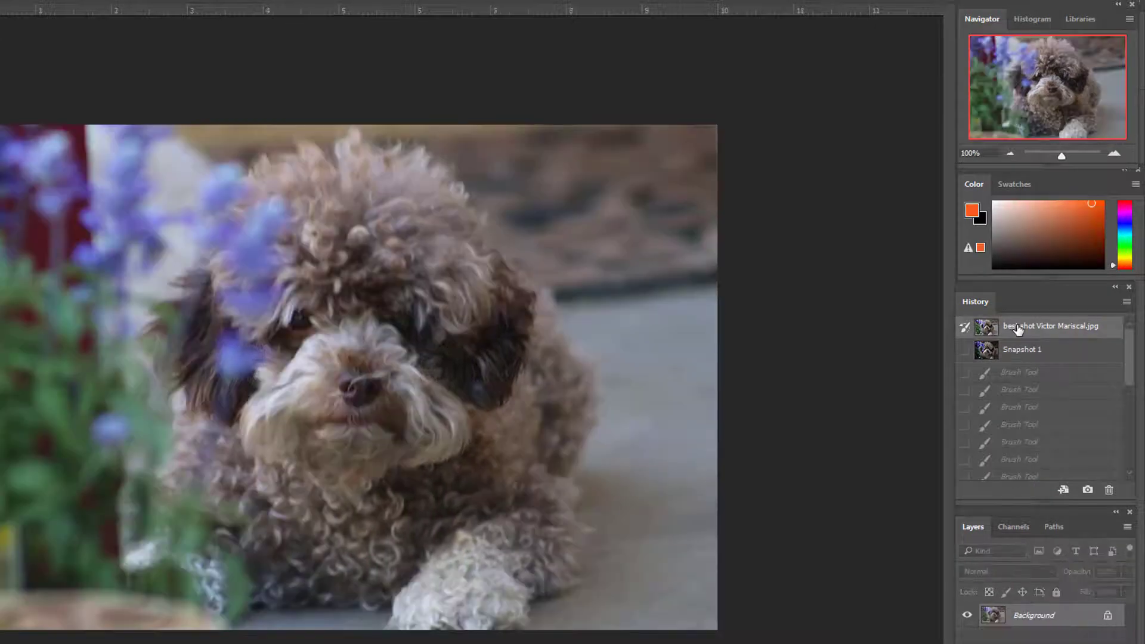
click(1024, 352)
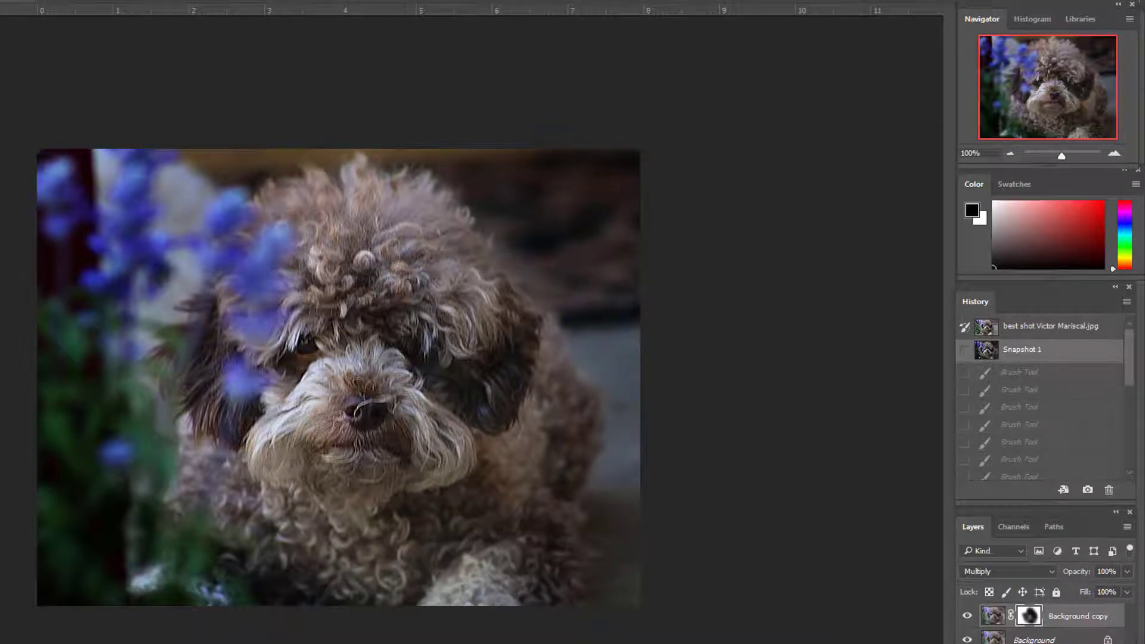
- Close the dog photo with File > Close and discard the unsaved changes
click(32, 8)
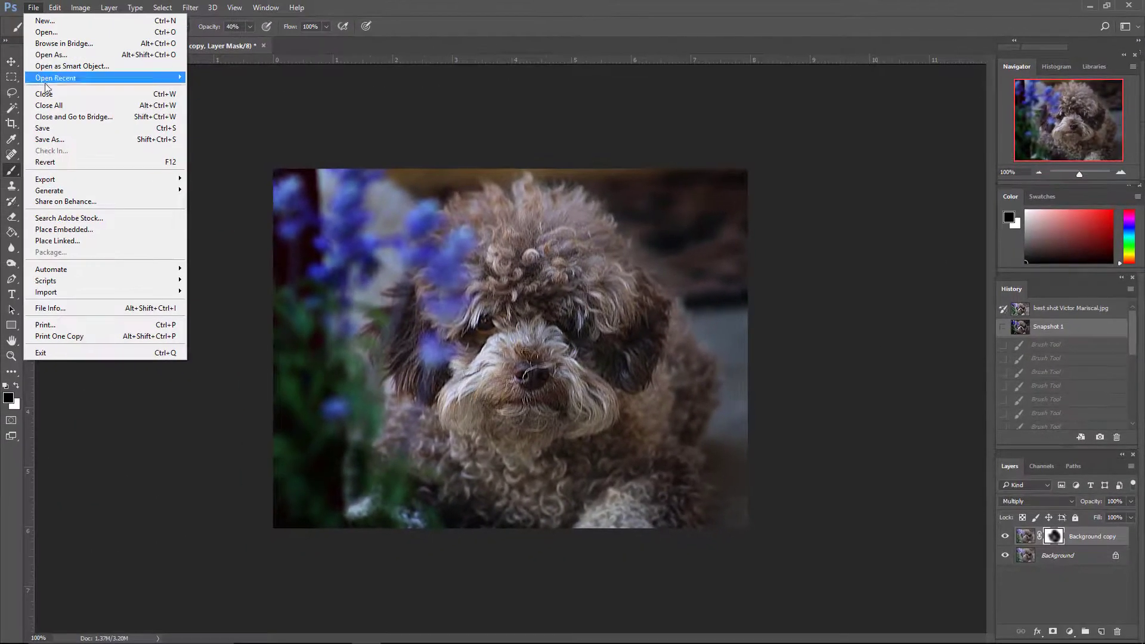
click(40, 95)
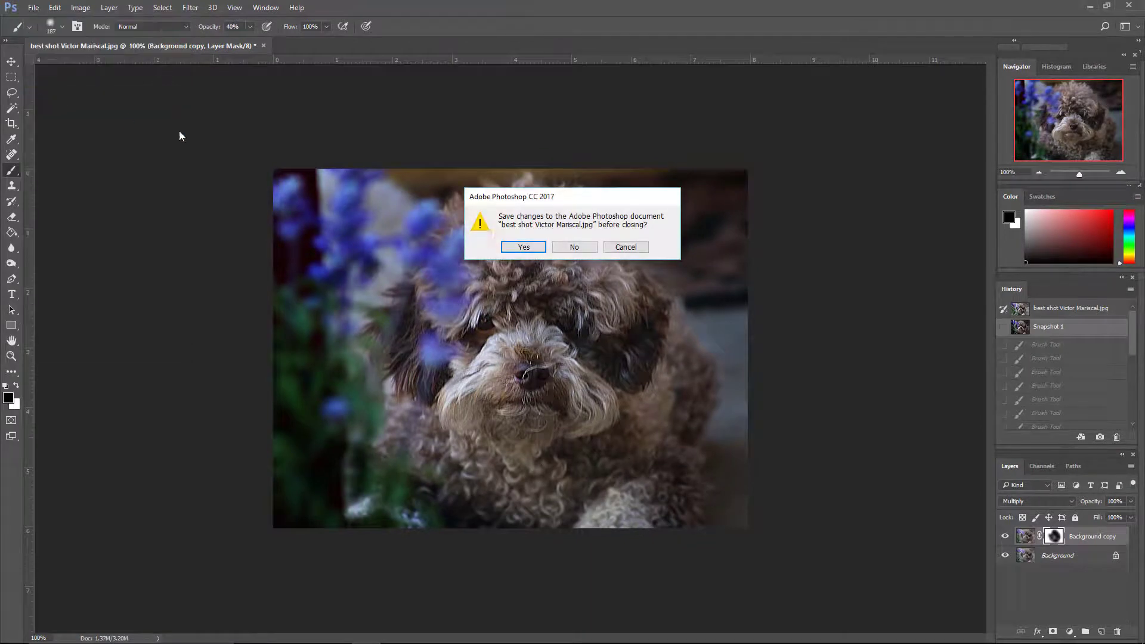
click(572, 246)
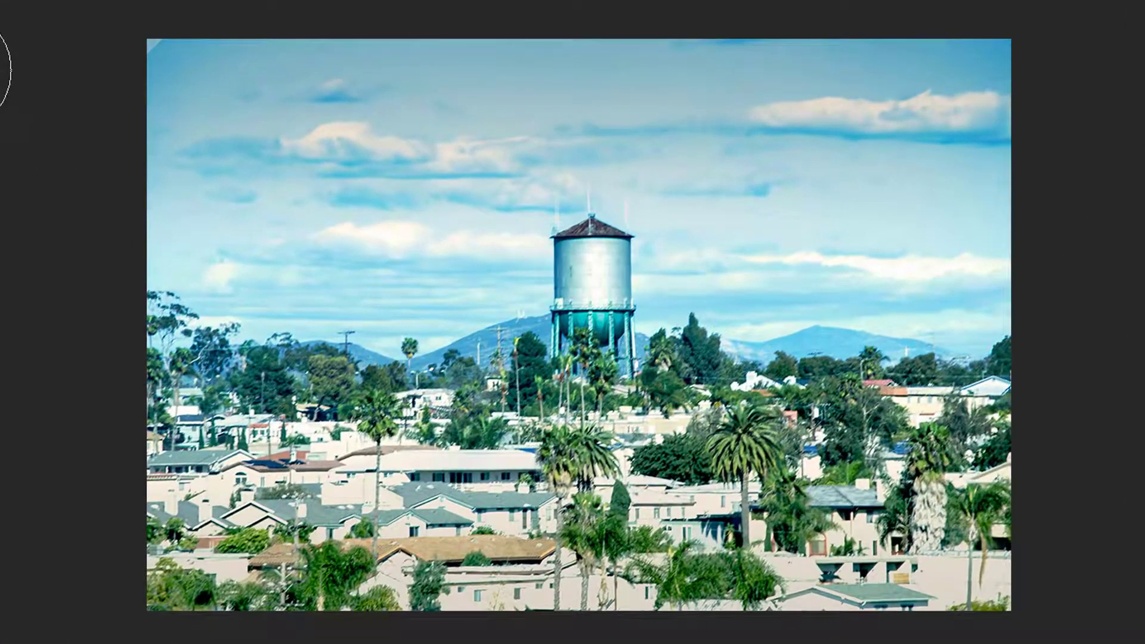
key(bracketright)
key(bracketright)
- Crop the water tower photo: narrow the frame, shift the tower right of centre, trim the top sky, commit
key(c)
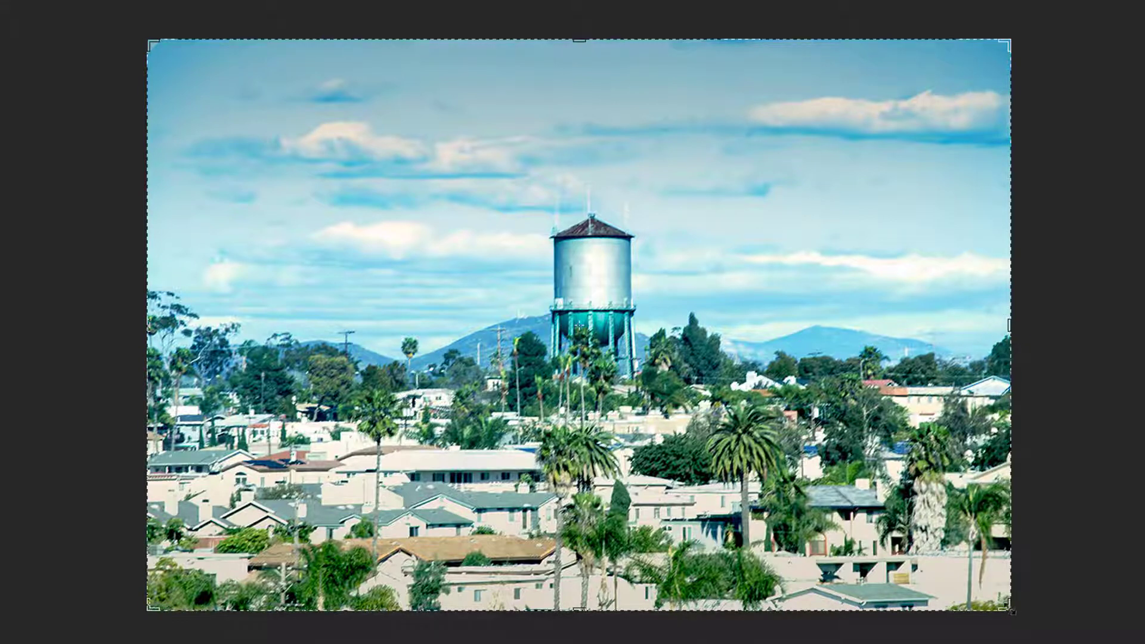
drag(1010, 608, 913, 618)
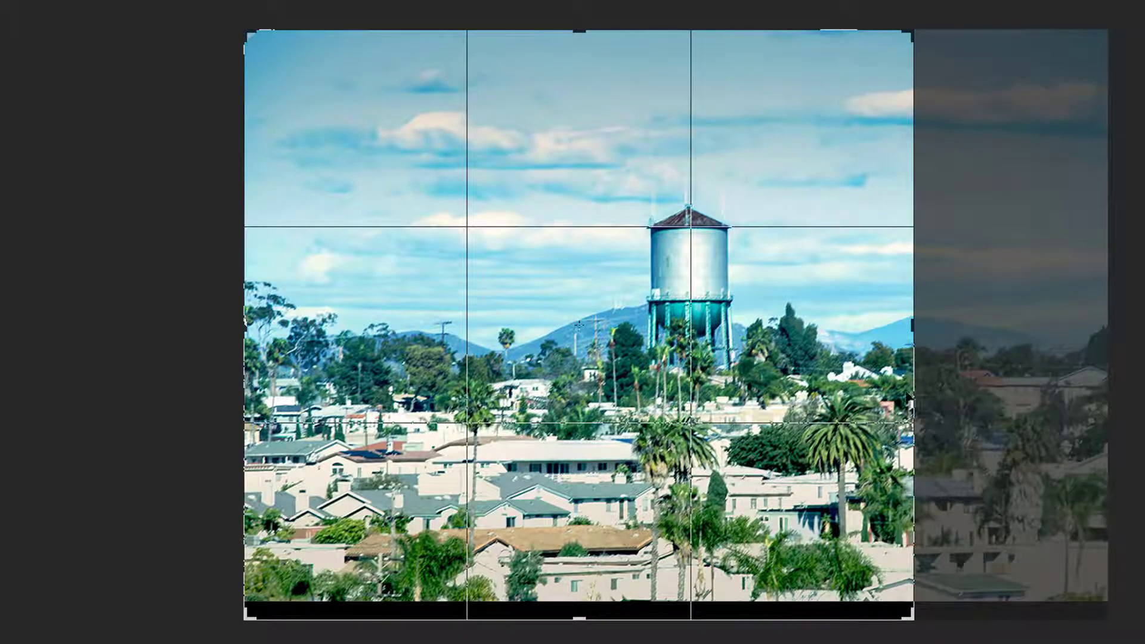
drag(792, 347, 598, 345)
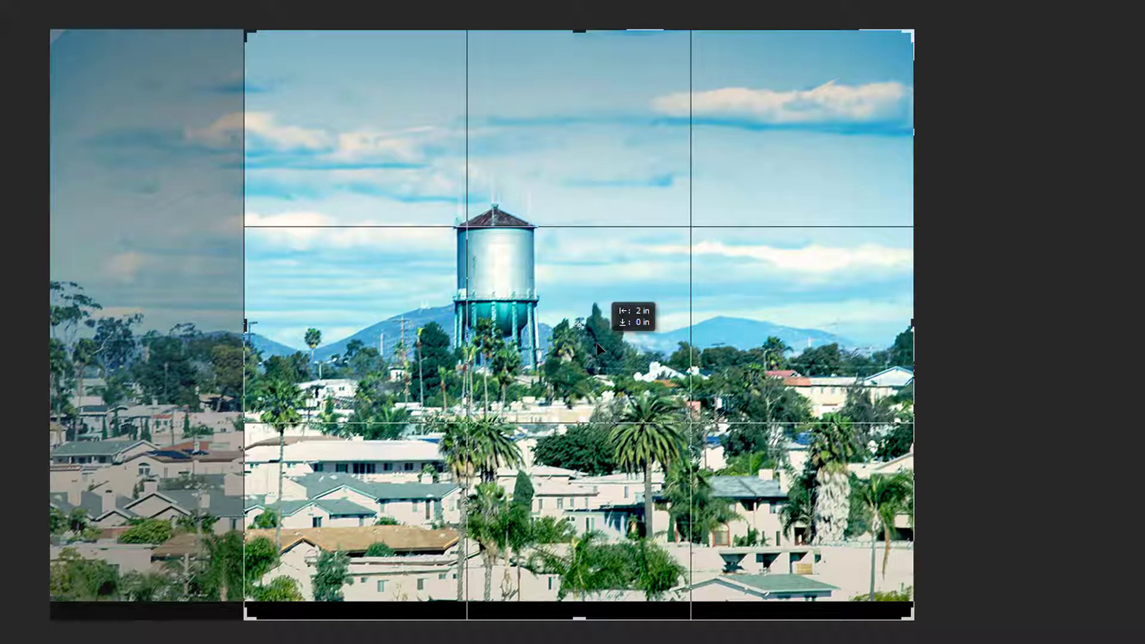
drag(596, 343, 792, 359)
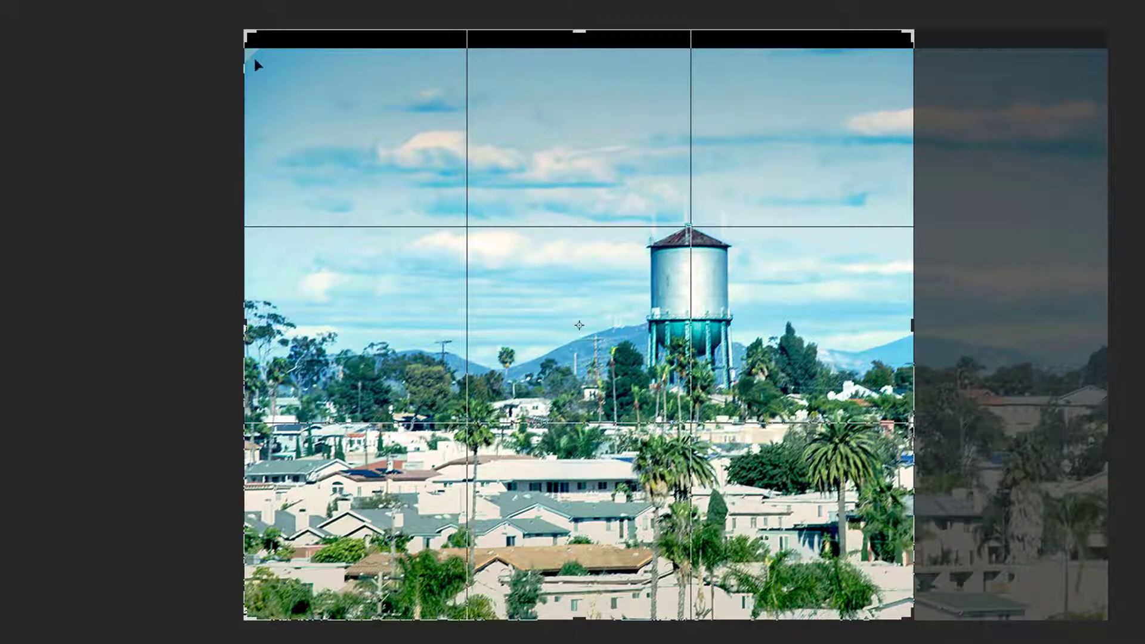
drag(582, 28, 591, 83)
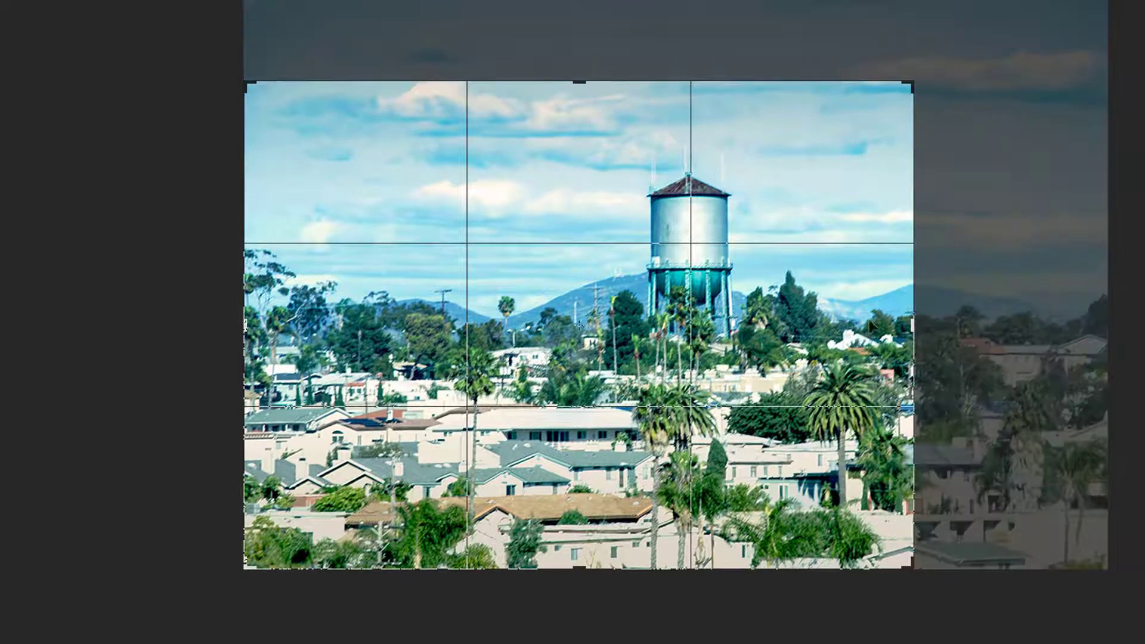
drag(913, 323, 925, 328)
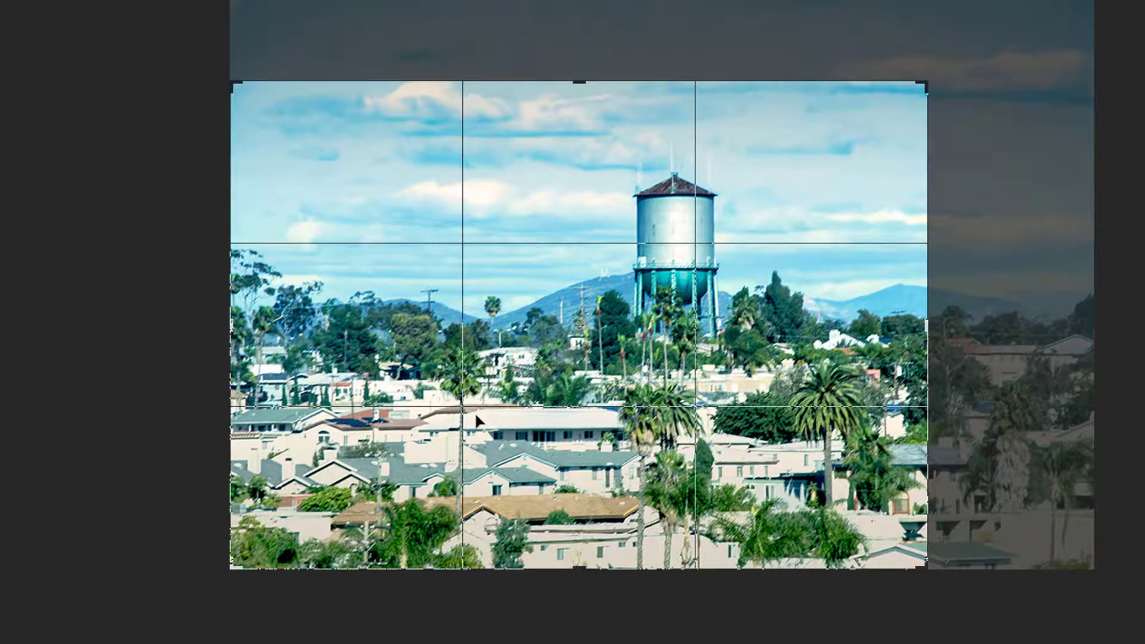
key(Return)
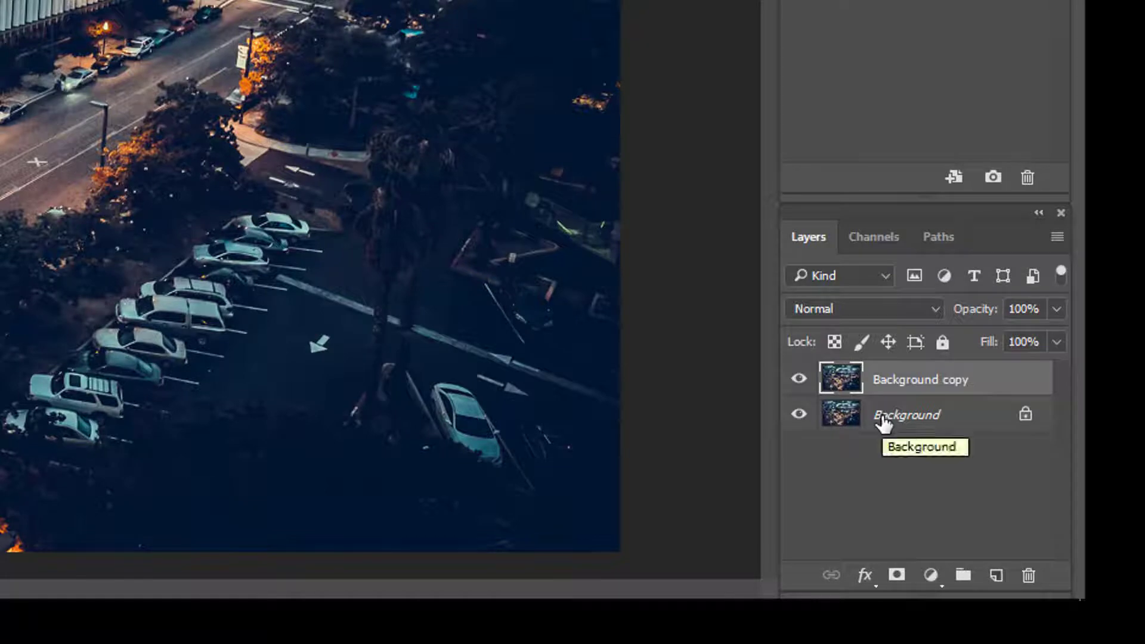
- Hide Background copy and apply a Warming Filter (85) Photo Filter at 43% density to Background
click(886, 419)
click(798, 381)
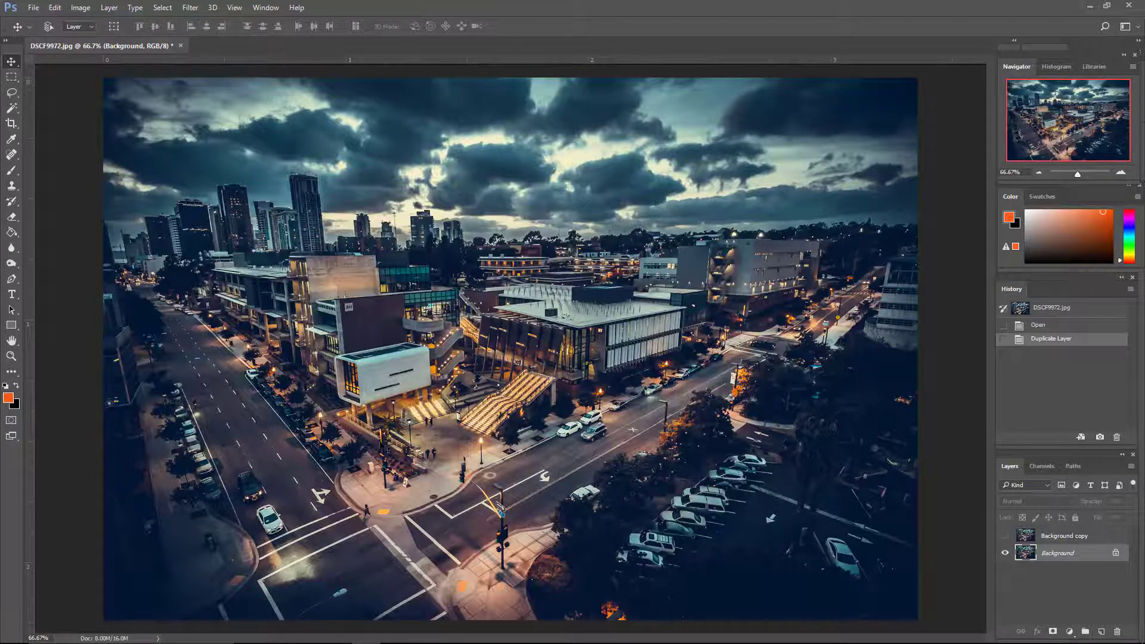
click(74, 8)
mouse_move(153, 39)
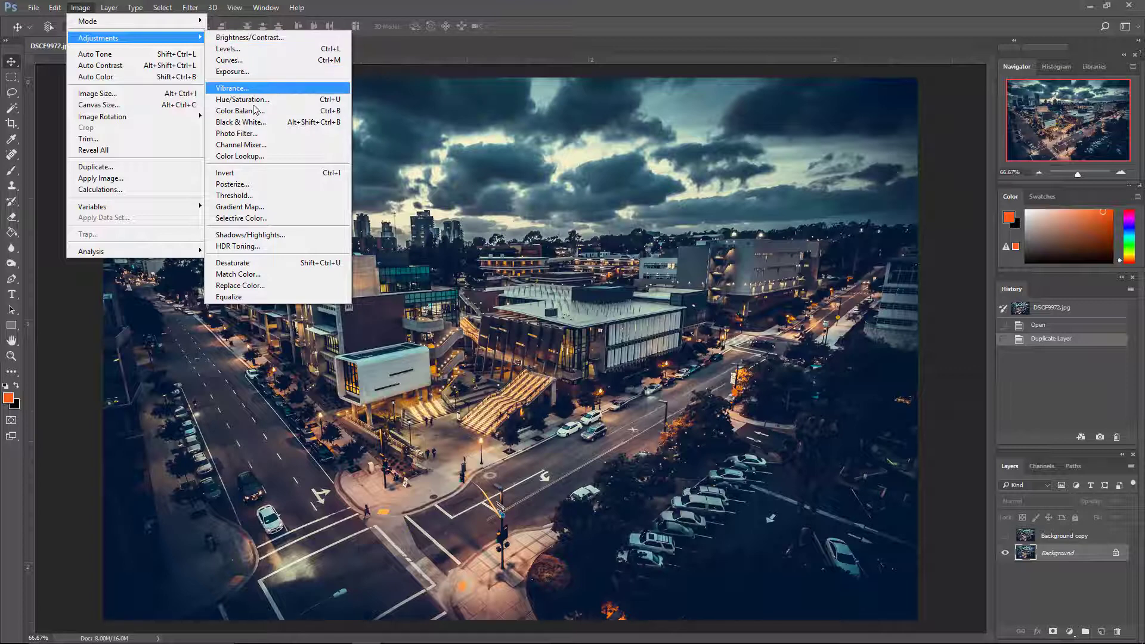
click(230, 136)
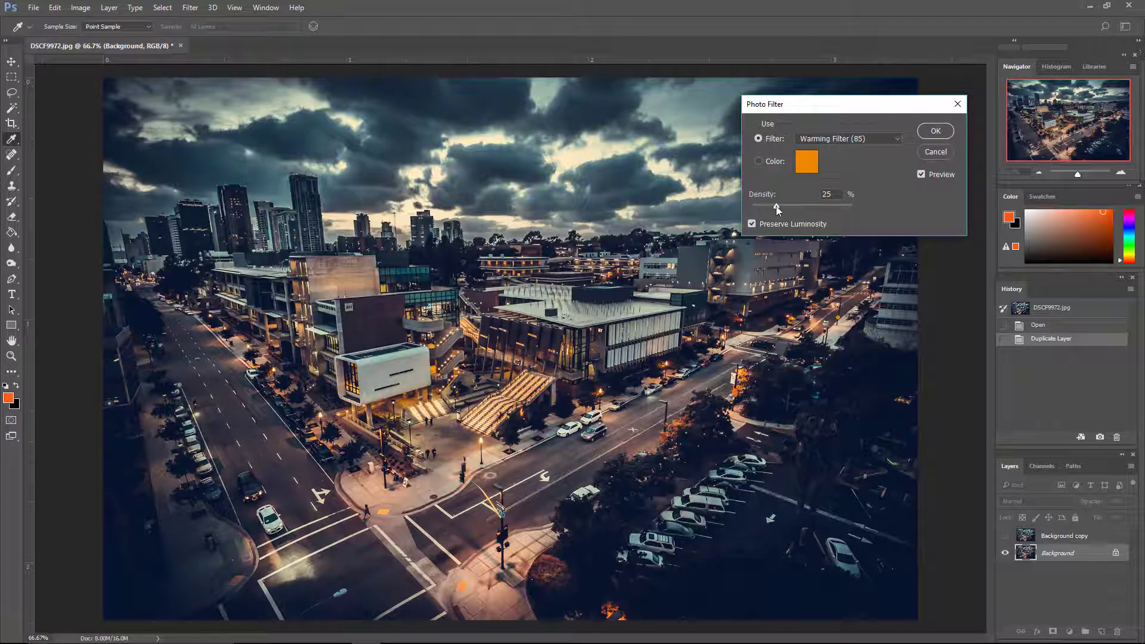
drag(775, 206, 797, 209)
click(936, 131)
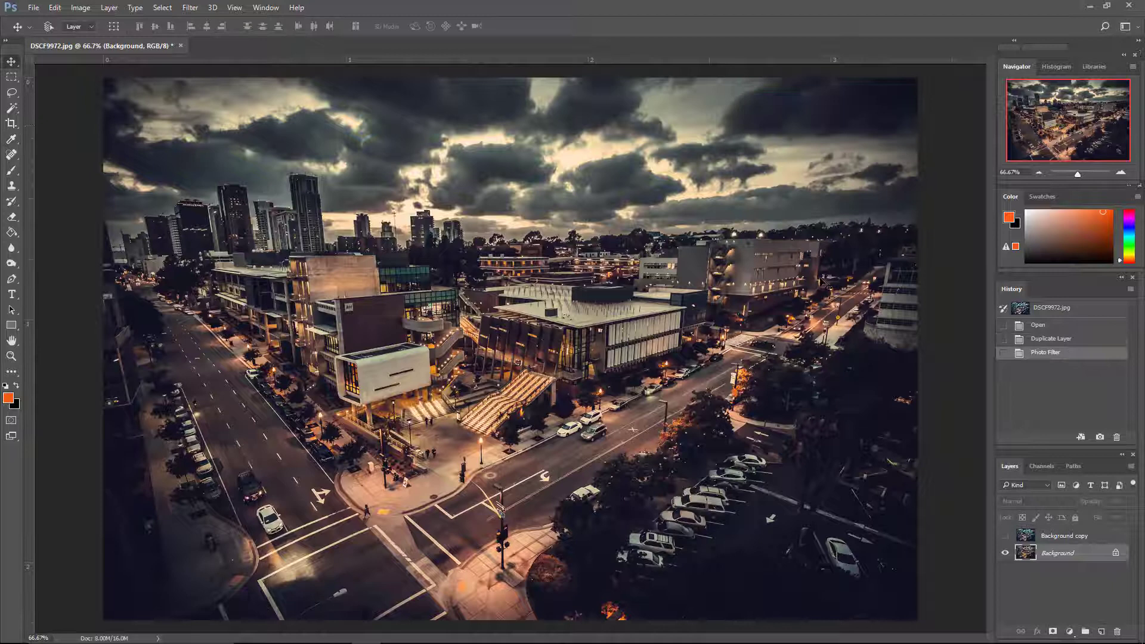
- Apply a Blue-channel Curves adjustment with a lowered shadow point and an added midtone point
click(76, 9)
mouse_move(98, 39)
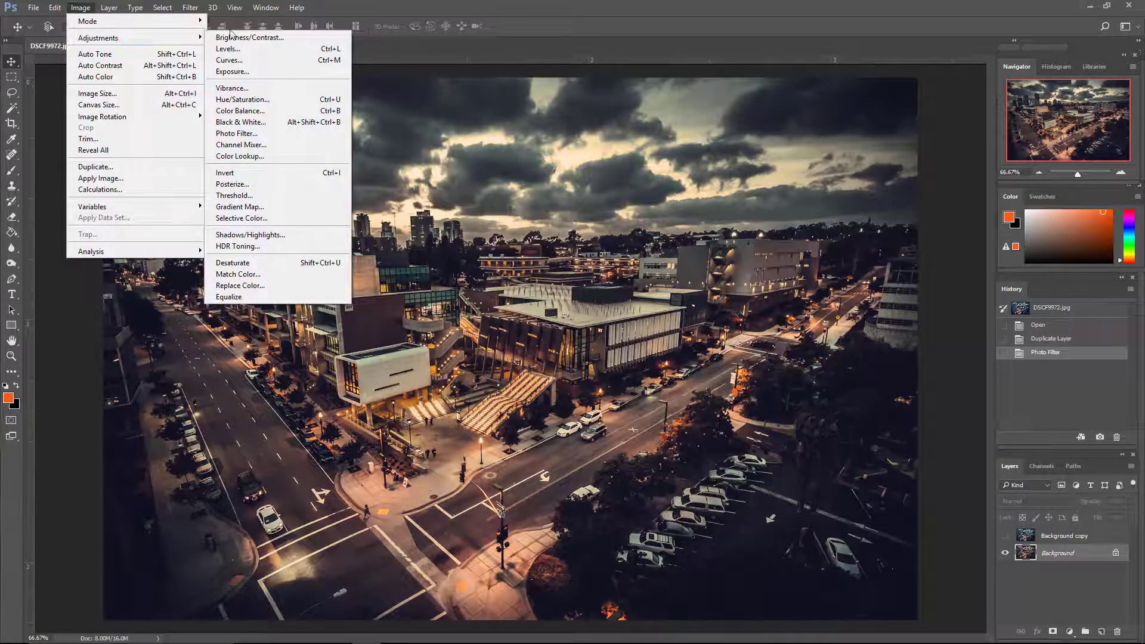
click(229, 62)
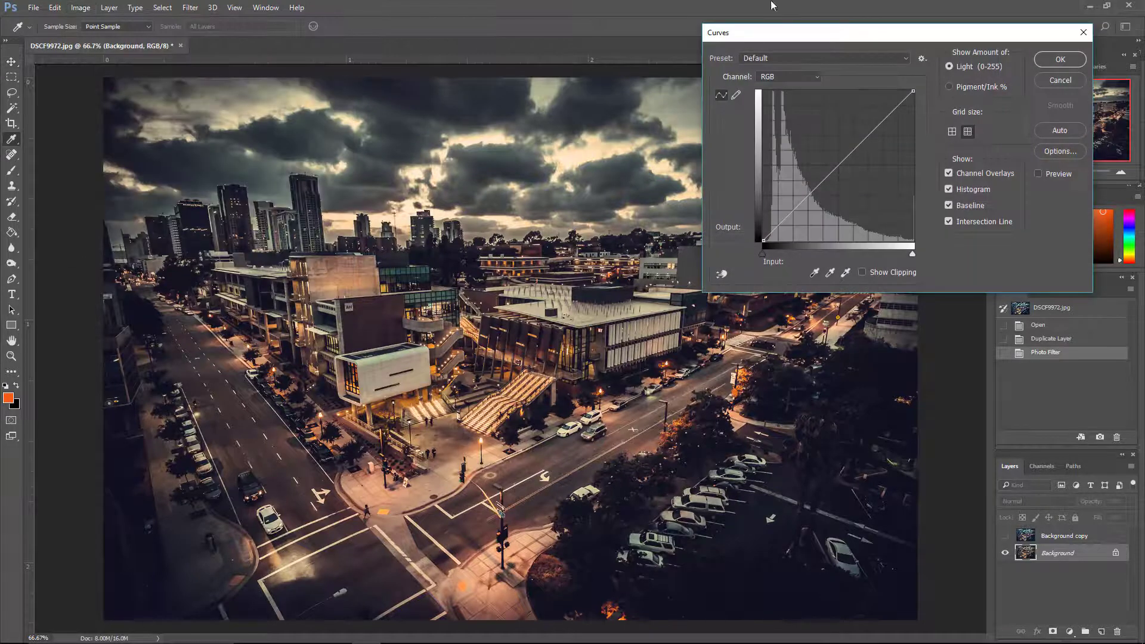
key(alt+5)
drag(781, 228, 782, 230)
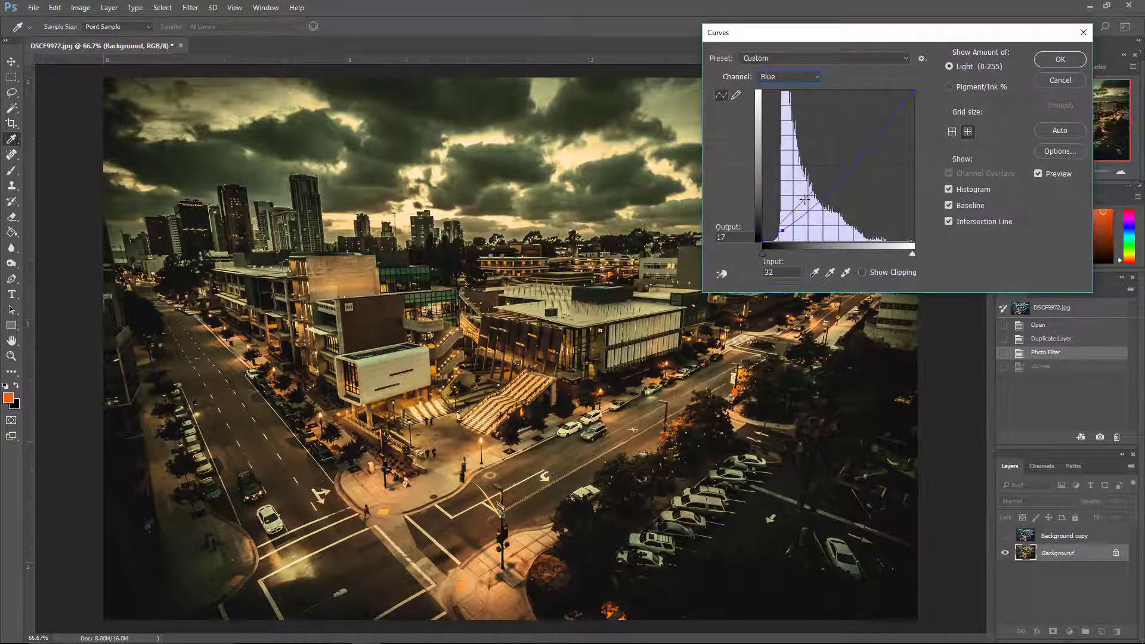
drag(809, 202, 811, 195)
click(1059, 60)
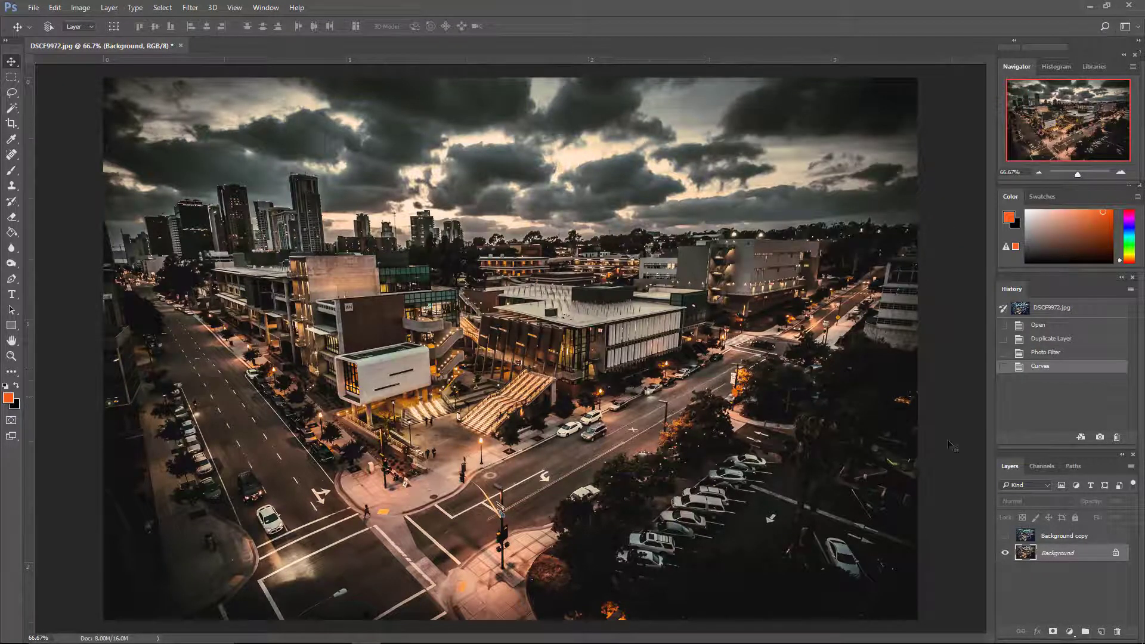
- In Curves, pull an RGB shadow point down to about input 51, output 50 and add a midtone point
click(81, 7)
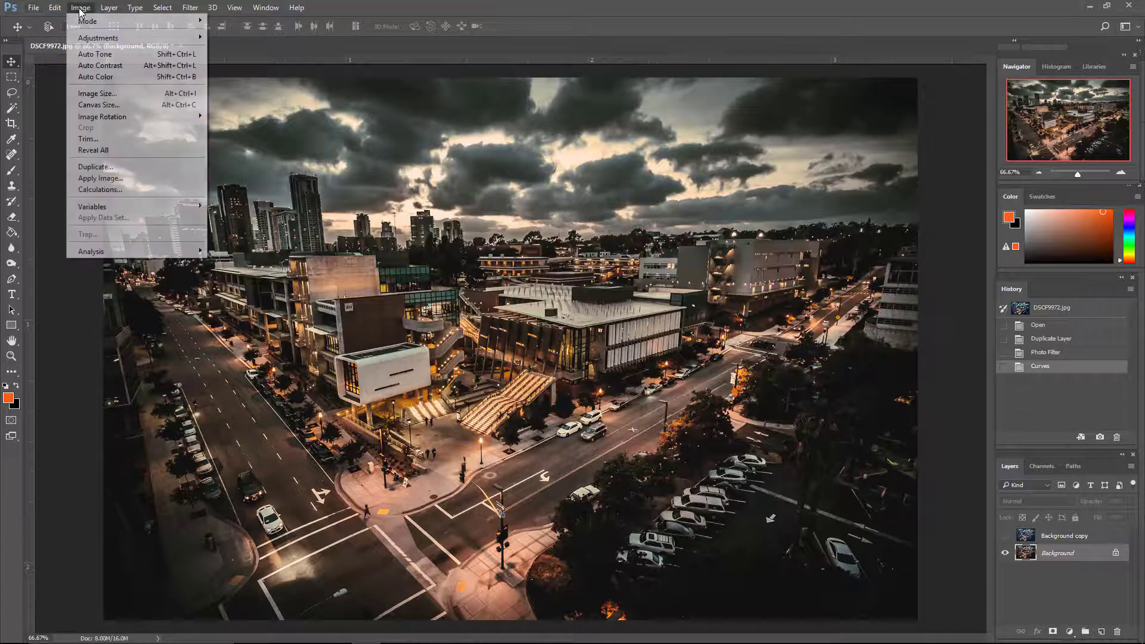
mouse_move(90, 39)
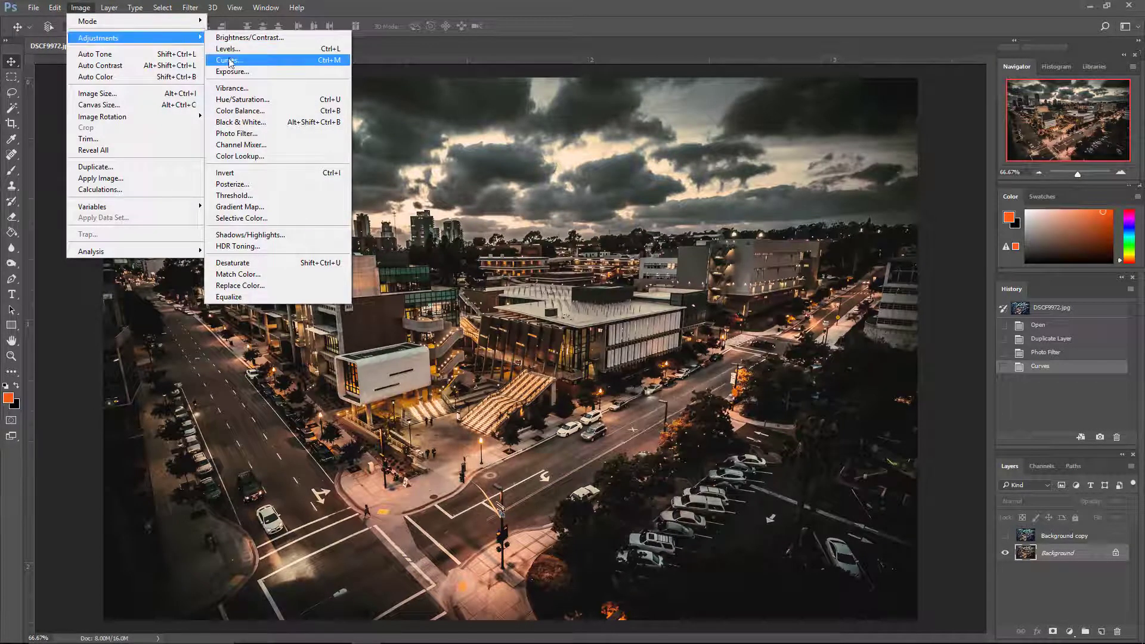
click(239, 62)
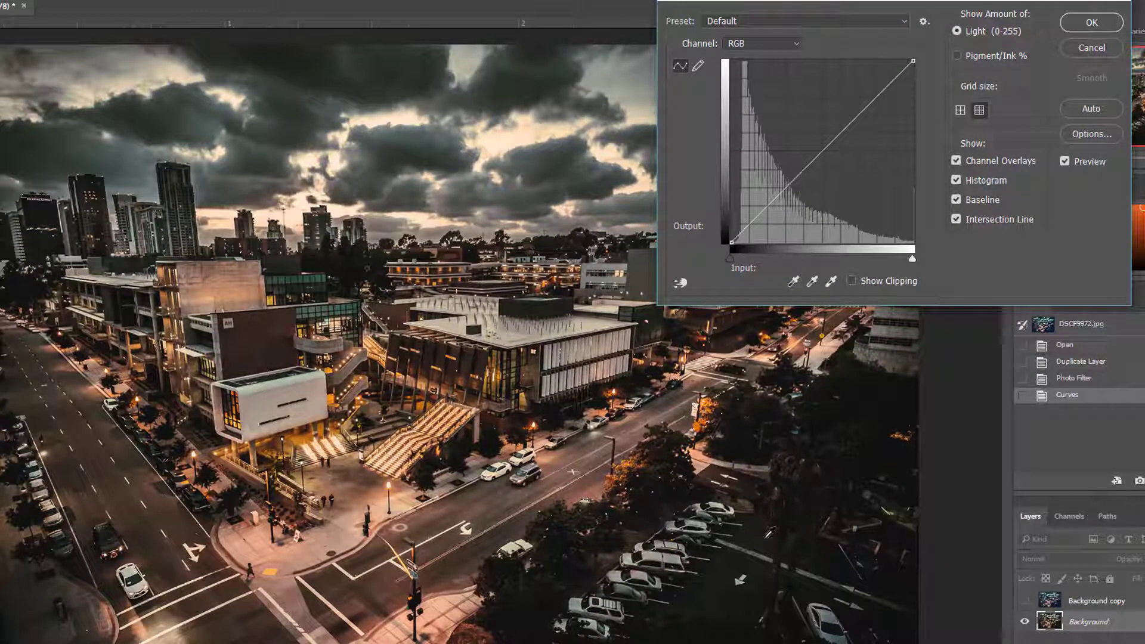
key(alt)
mouse_move(768, 531)
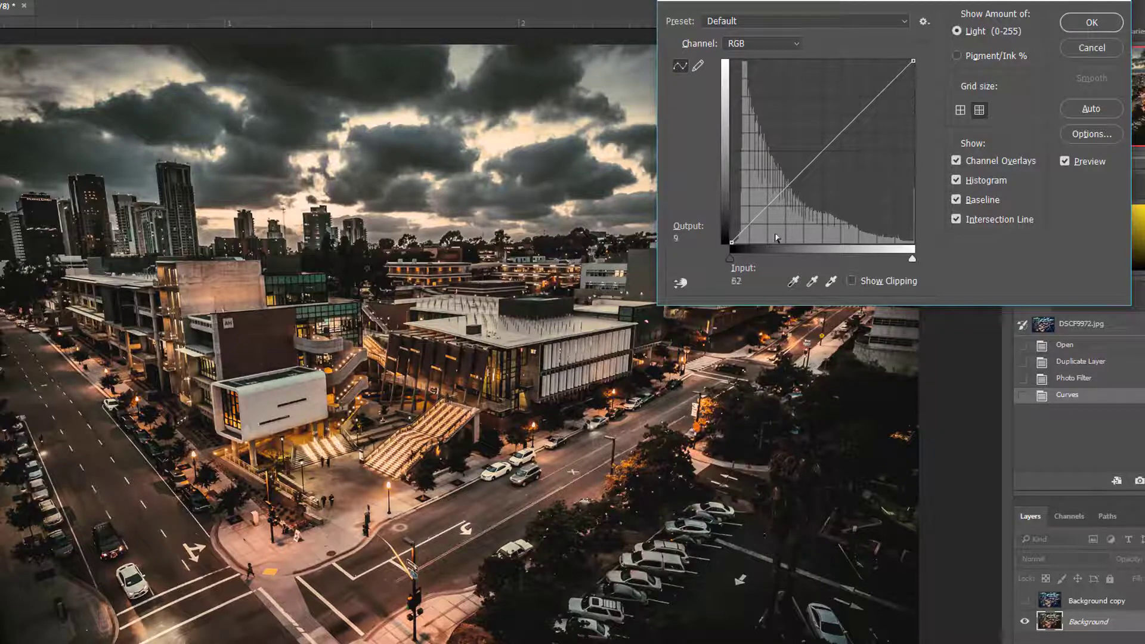
click(753, 220)
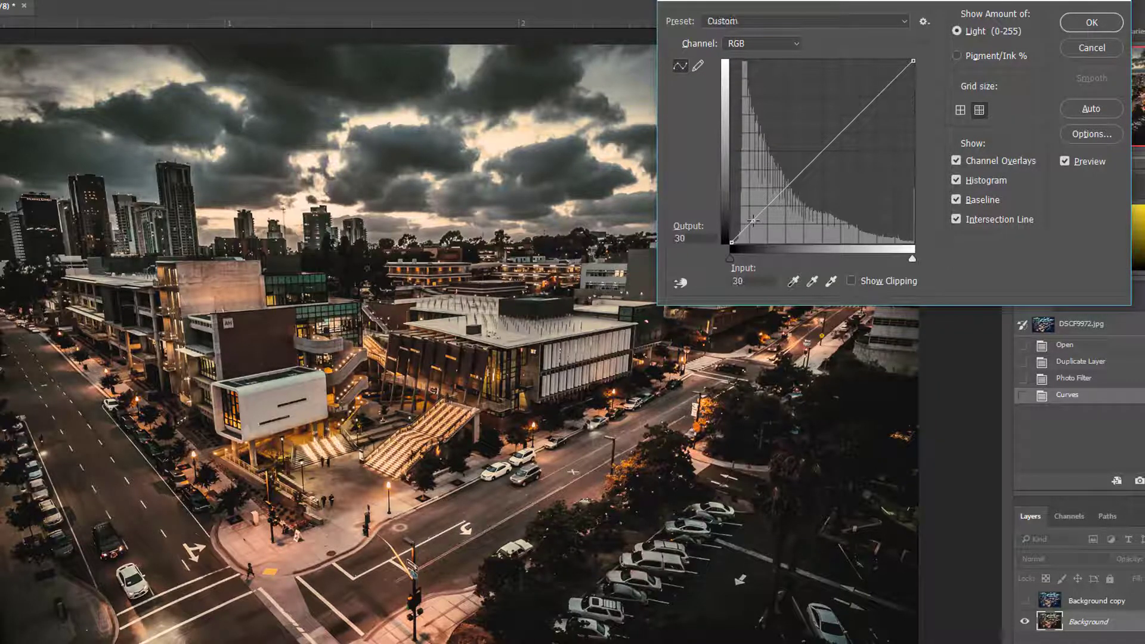
drag(754, 220, 754, 226)
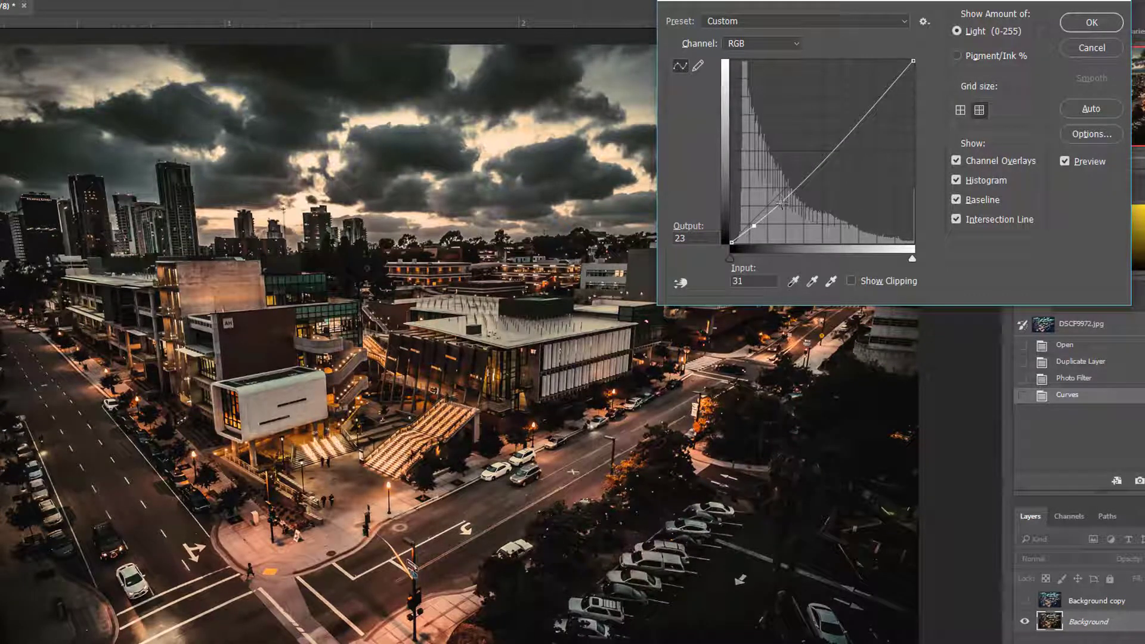
drag(773, 206, 768, 207)
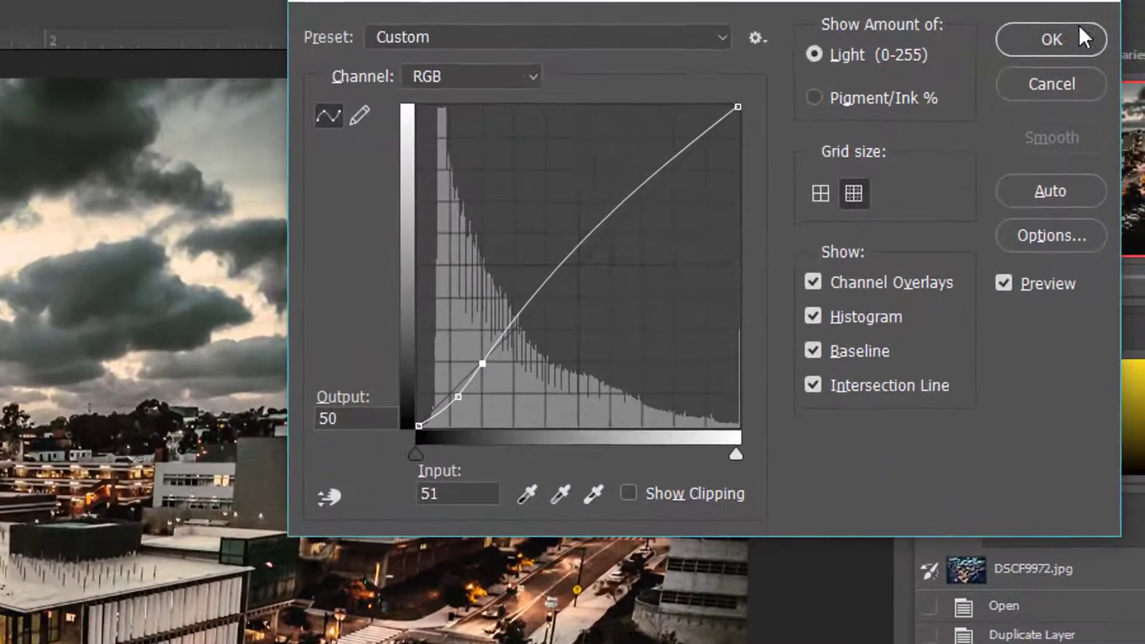
key(alt)
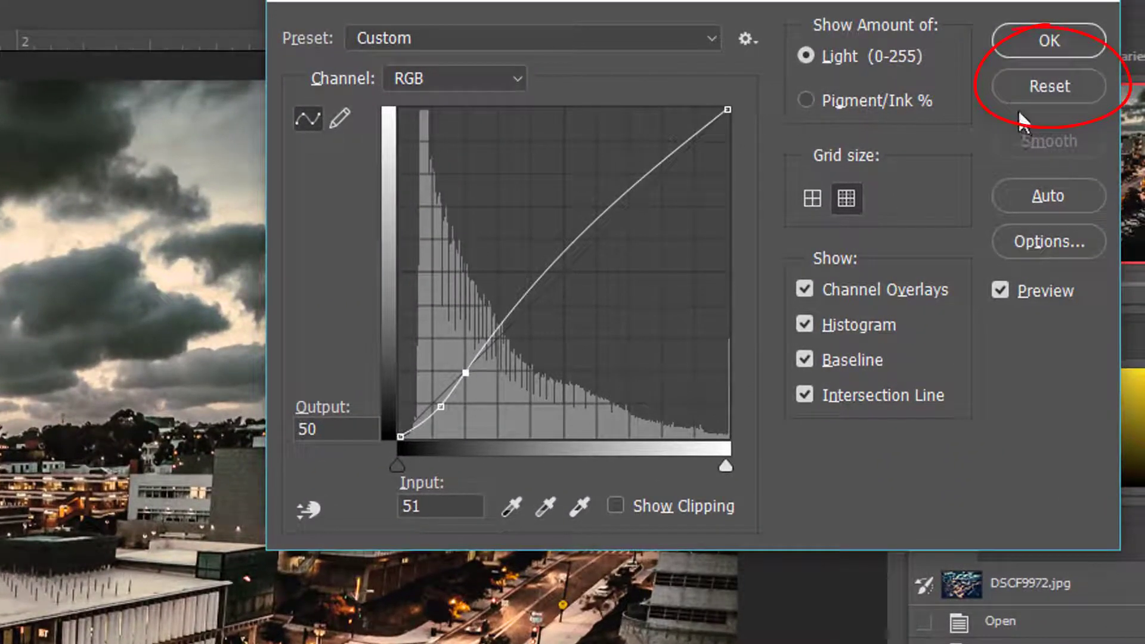
- Reset the curve, add points near 43/45 and 23/9, and apply the RGB Curves adjustment
click(1044, 86)
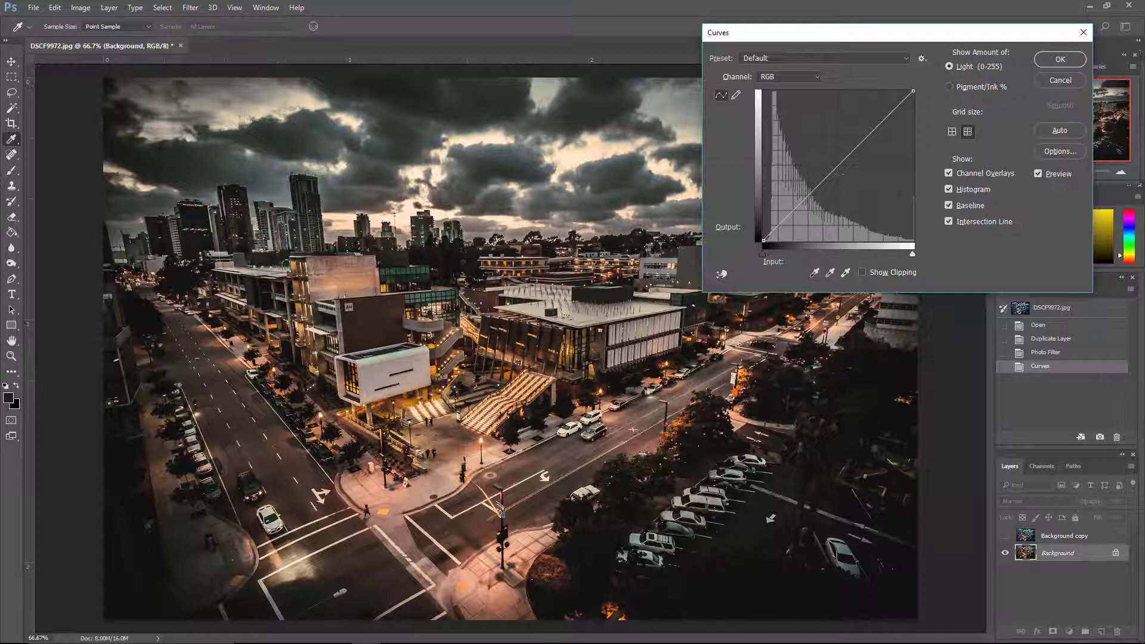
click(789, 213)
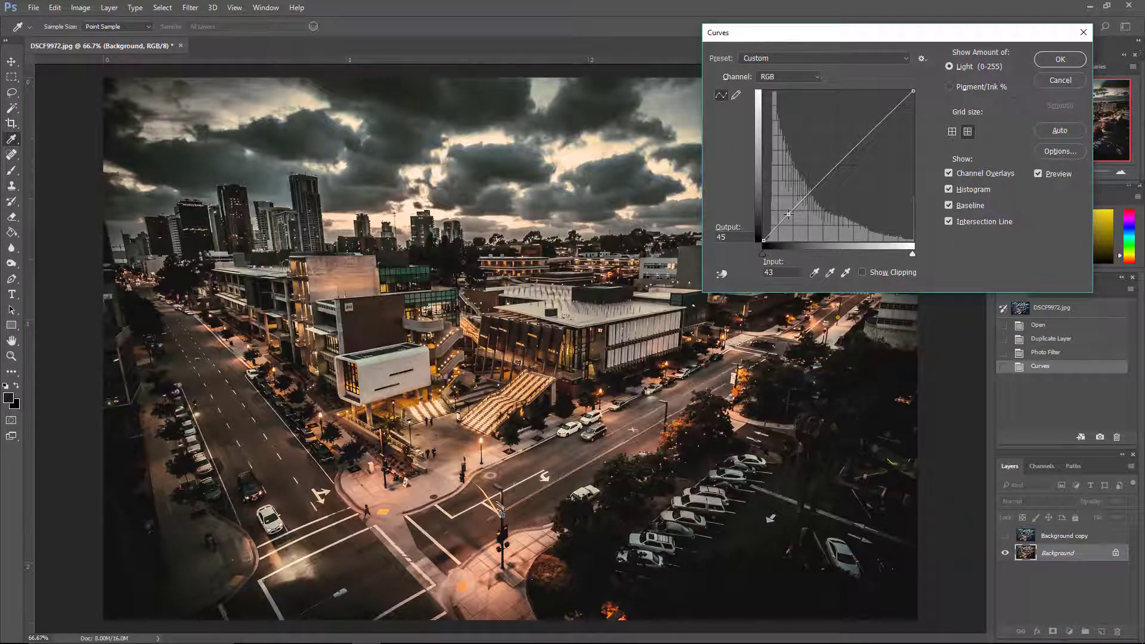
drag(789, 213, 811, 199)
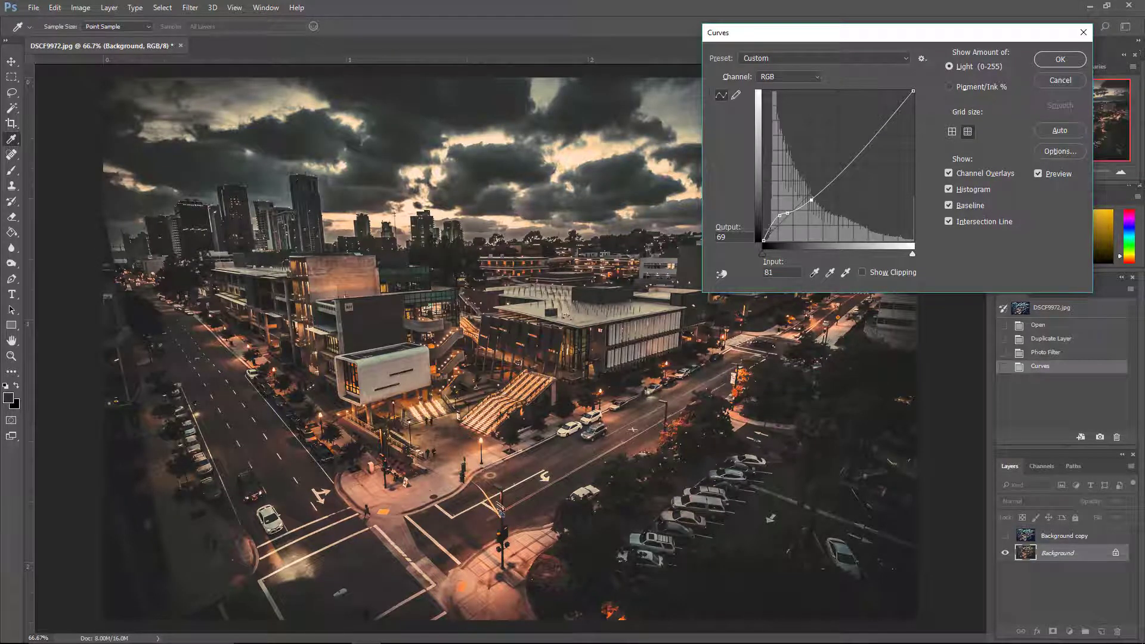
drag(771, 229, 775, 233)
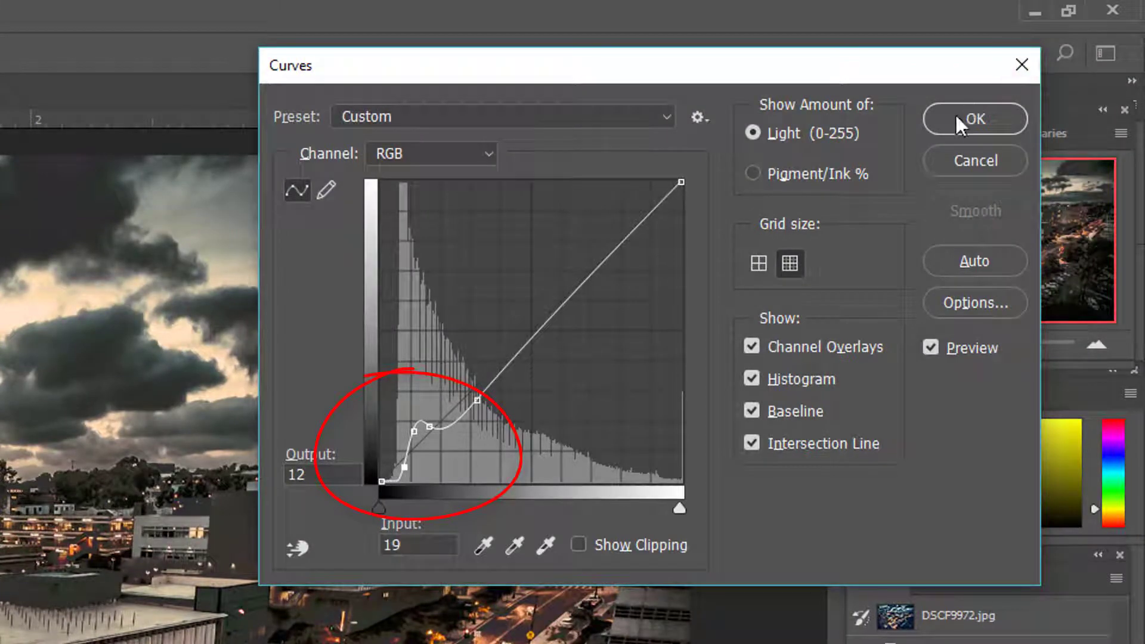
click(975, 113)
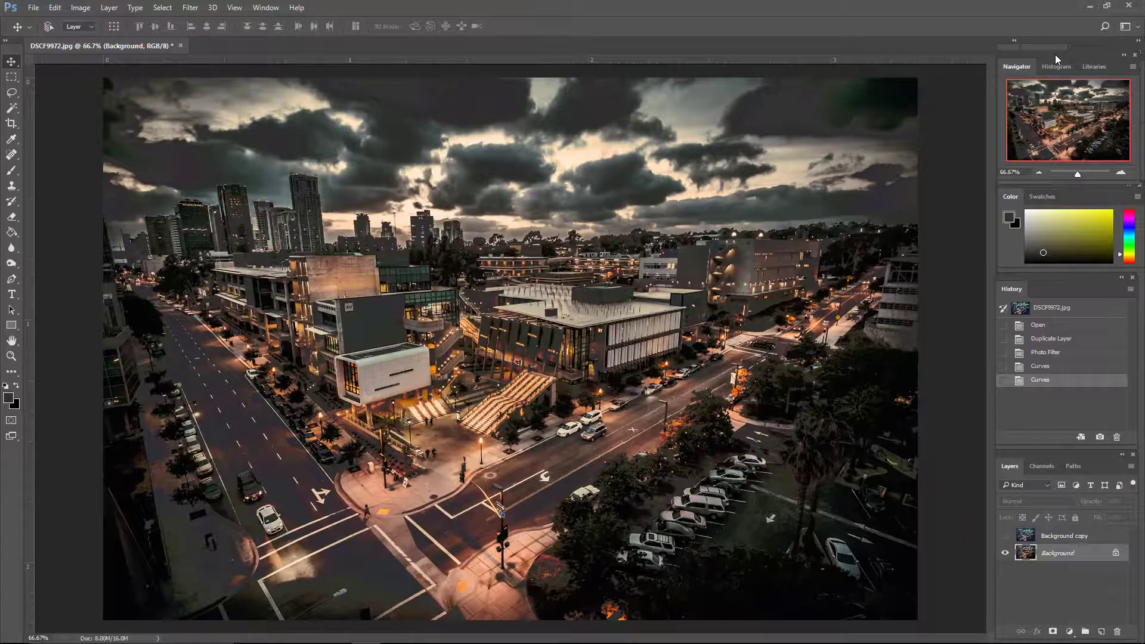
- Select and show Background copy, add a white layer mask, and pick the Brush at 40% opacity
click(1057, 540)
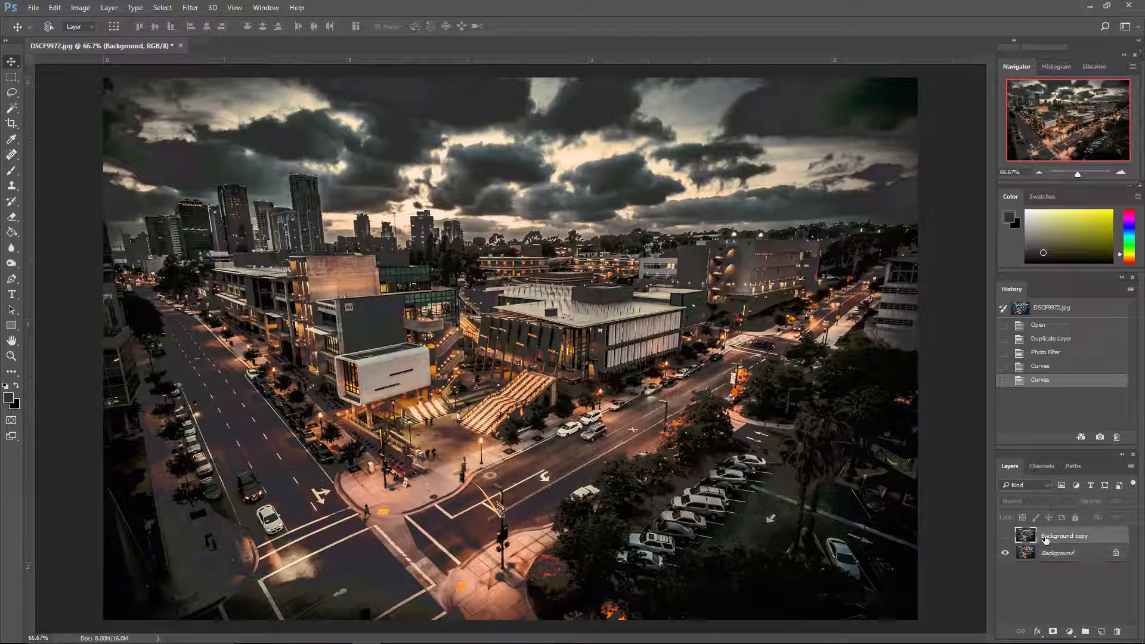
click(1006, 537)
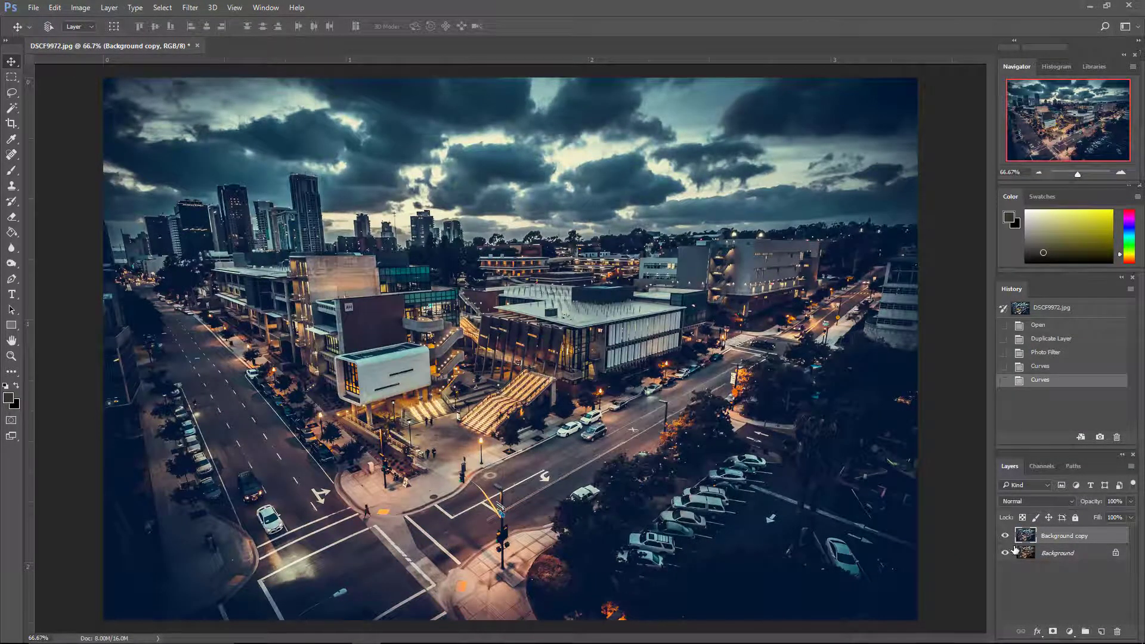
click(1053, 632)
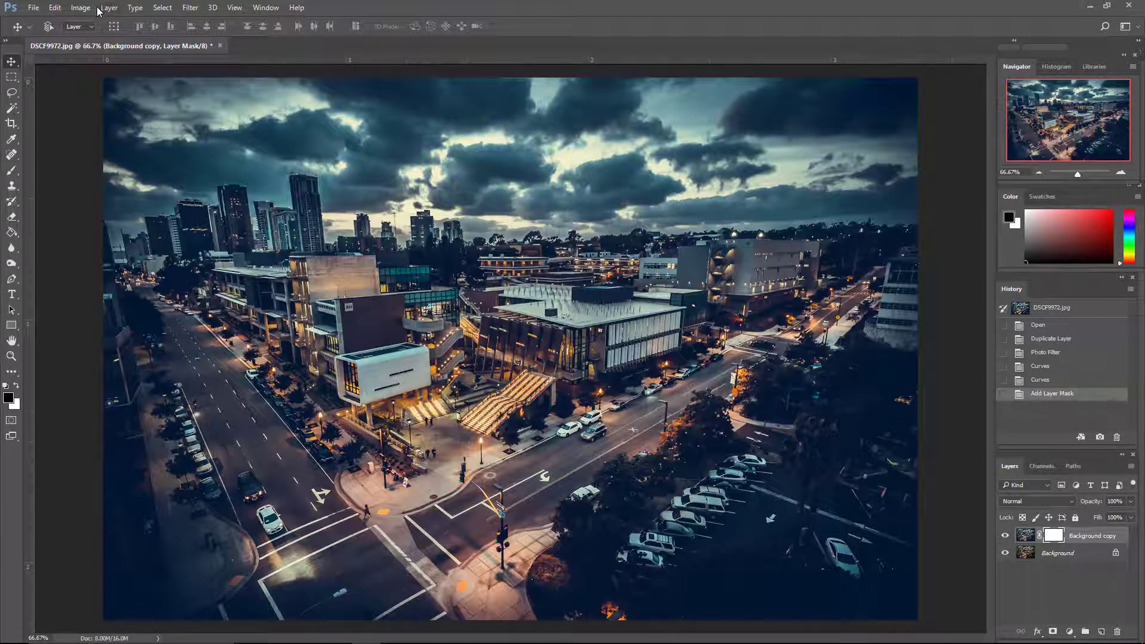
click(12, 172)
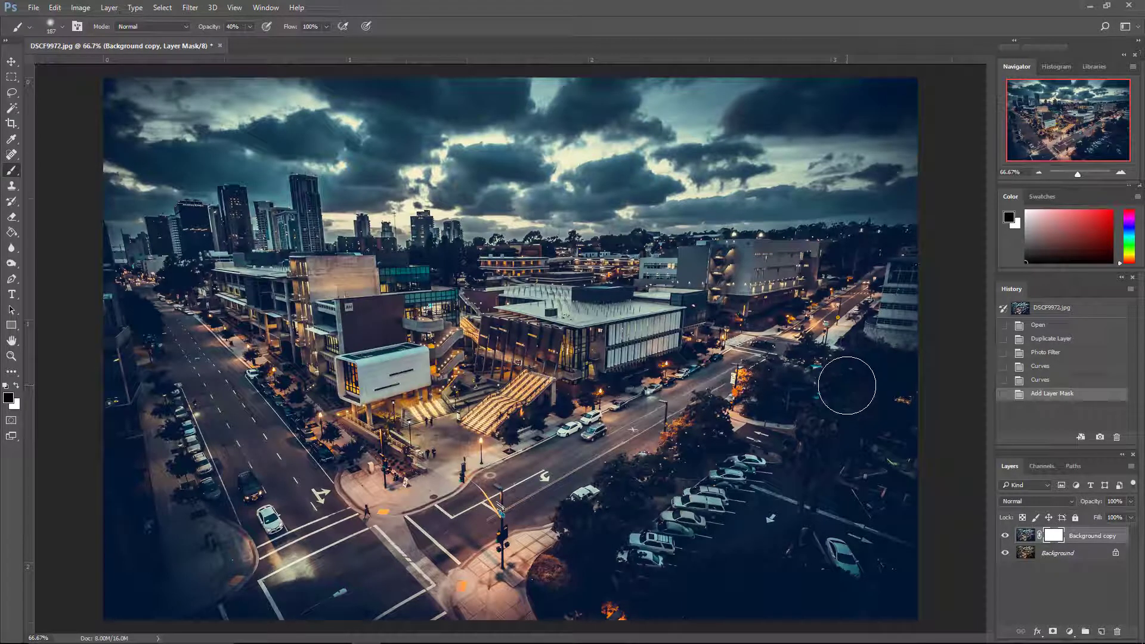
- With a 500 px brush, paint the mask over the trees, parking lot and left-side buildings
key(bracketright)
key(bracketright)
key(bracketright)
key(bracketright)
key(bracketright)
key(bracketright)
key(bracketright)
key(bracketright)
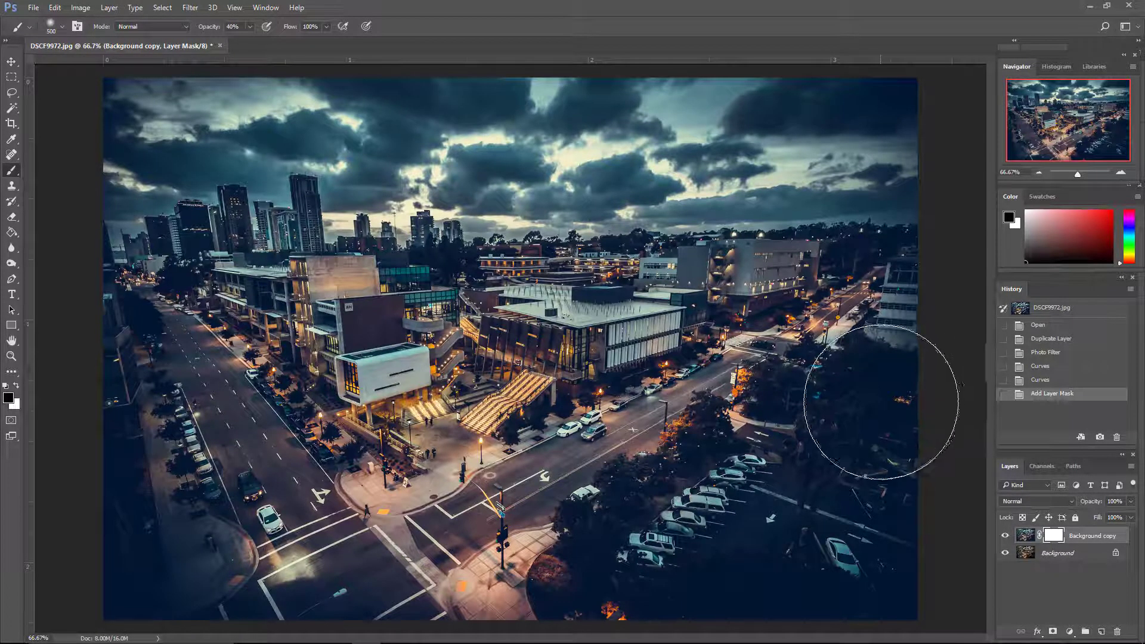
mouse_move(882, 401)
mouse_down()
mouse_move(824, 421)
mouse_move(614, 588)
mouse_move(877, 563)
mouse_move(869, 435)
mouse_up()
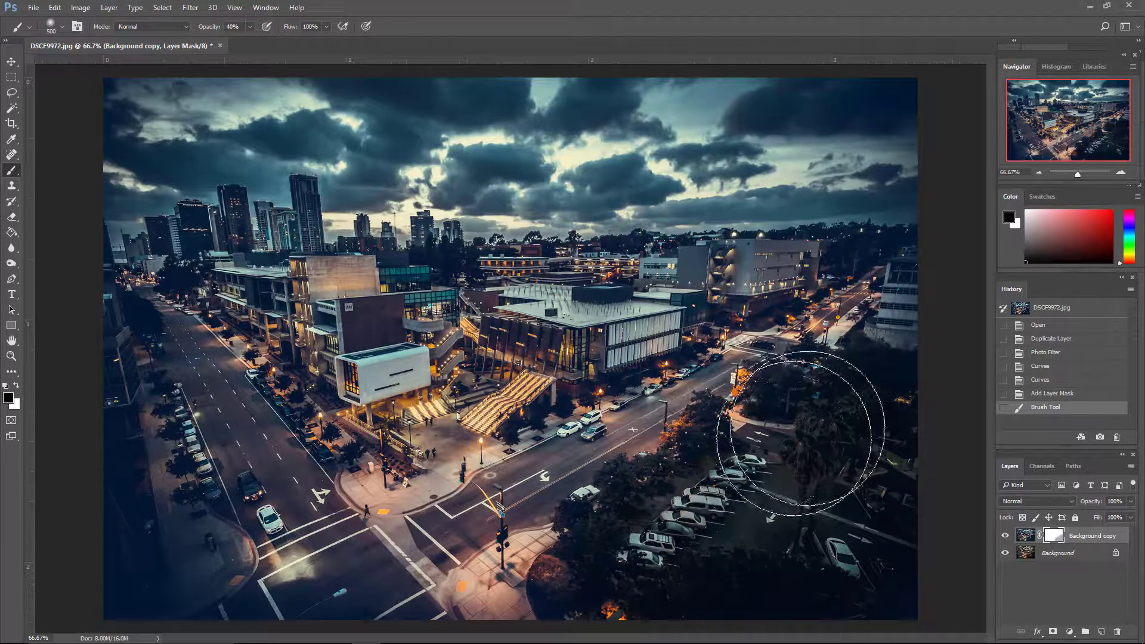
mouse_move(800, 434)
mouse_down()
mouse_move(711, 545)
mouse_move(644, 585)
mouse_up()
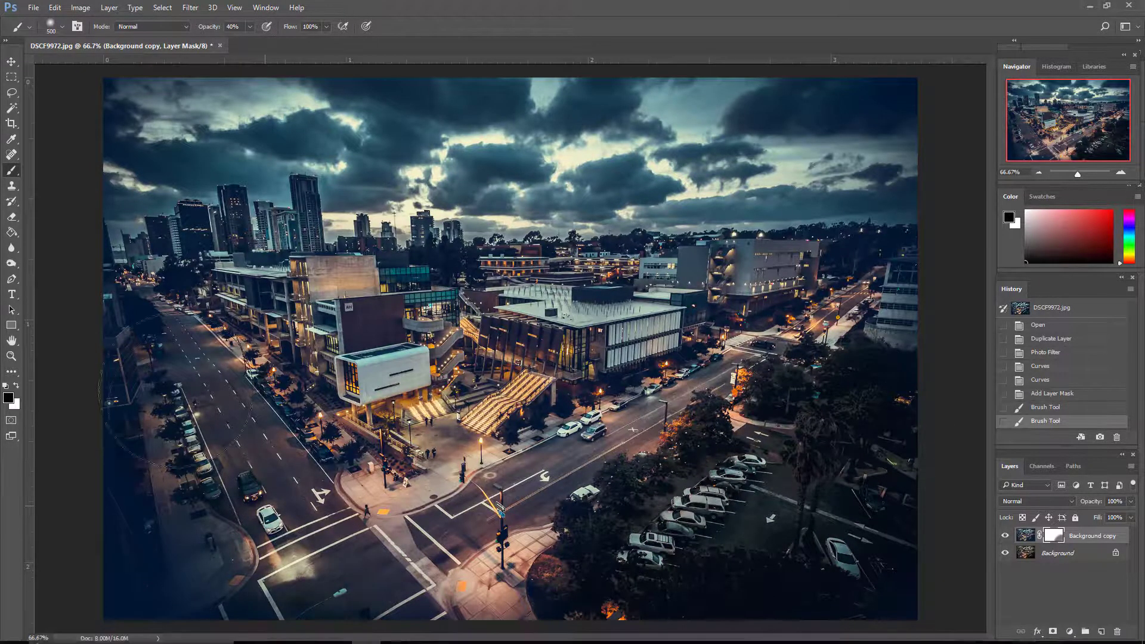
mouse_move(173, 391)
mouse_down()
mouse_move(149, 465)
mouse_move(166, 600)
mouse_up()
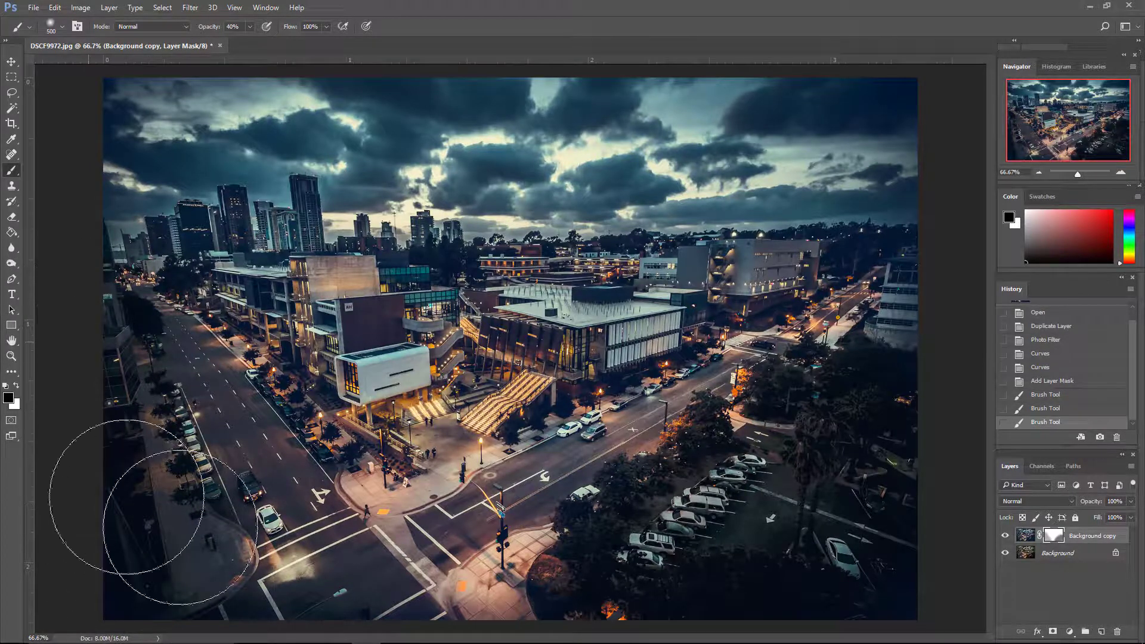
mouse_move(127, 497)
mouse_down()
mouse_move(171, 422)
mouse_move(84, 281)
mouse_up()
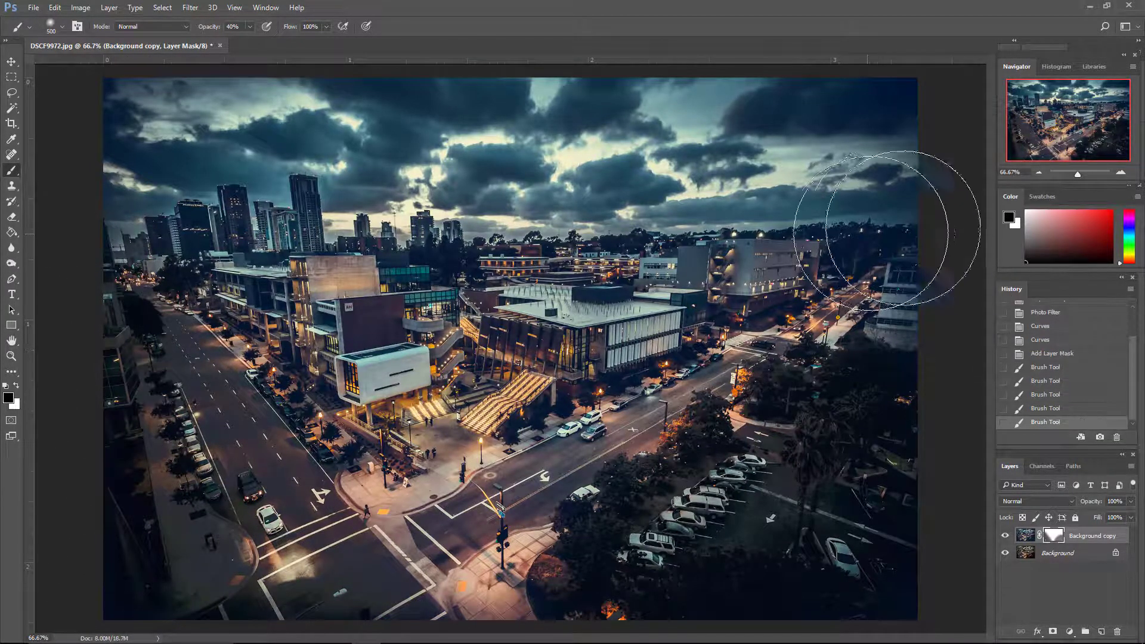
mouse_move(903, 229)
mouse_down()
mouse_move(921, 225)
mouse_move(883, 225)
mouse_move(894, 255)
mouse_move(843, 248)
mouse_up()
- At 175 px brush size, paint the mask over the campus roof, buildings and skyline
key(bracketleft)
key(bracketleft)
key(bracketleft)
key(bracketleft)
key(bracketleft)
key(bracketleft)
key(bracketleft)
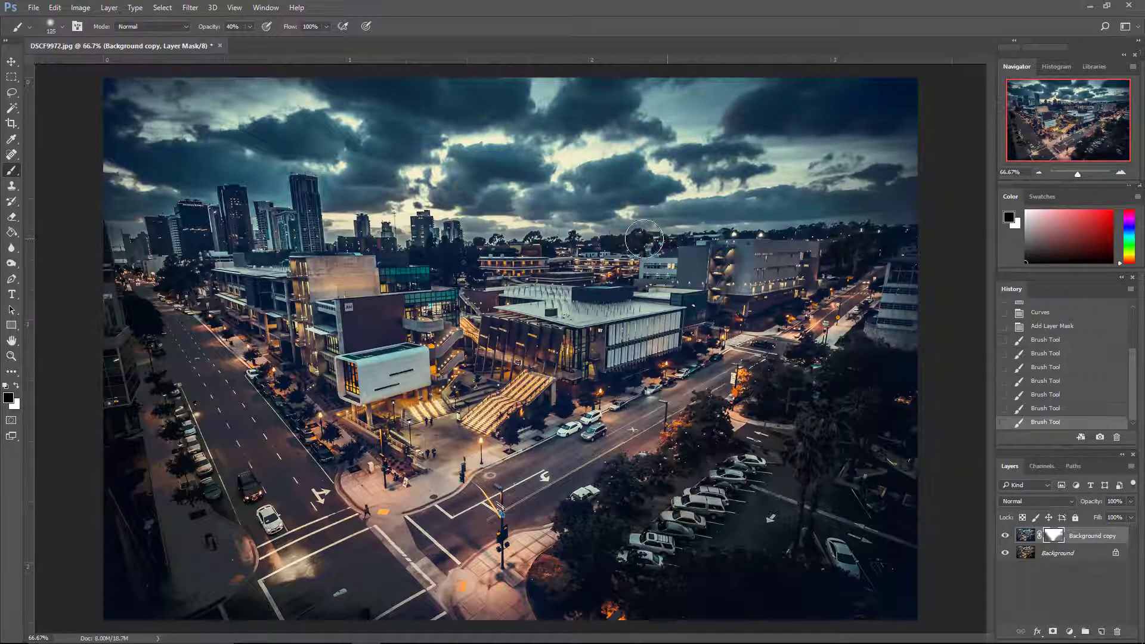
drag(645, 239, 697, 268)
mouse_move(775, 302)
mouse_down()
mouse_move(710, 314)
mouse_move(631, 294)
mouse_up()
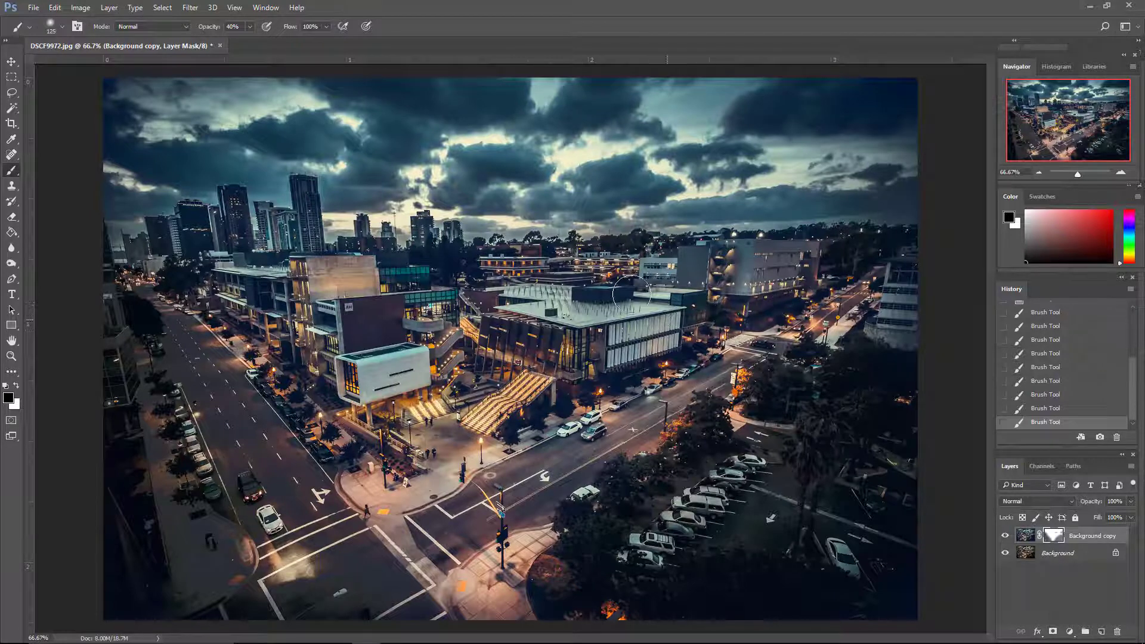
drag(535, 253, 455, 263)
mouse_move(318, 235)
mouse_down()
mouse_move(299, 220)
mouse_move(394, 277)
mouse_move(455, 256)
mouse_move(540, 404)
mouse_move(695, 346)
mouse_up()
- Compare Snapshot 1 with the original city photo in History, ending on Snapshot 1
drag(1136, 407, 1136, 346)
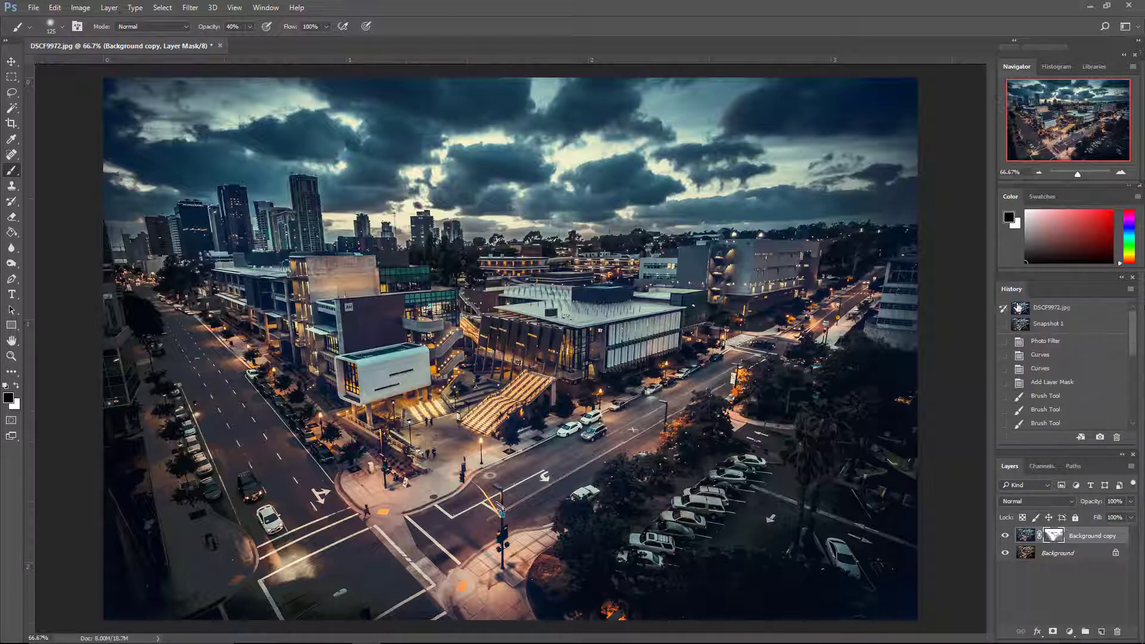
click(1039, 328)
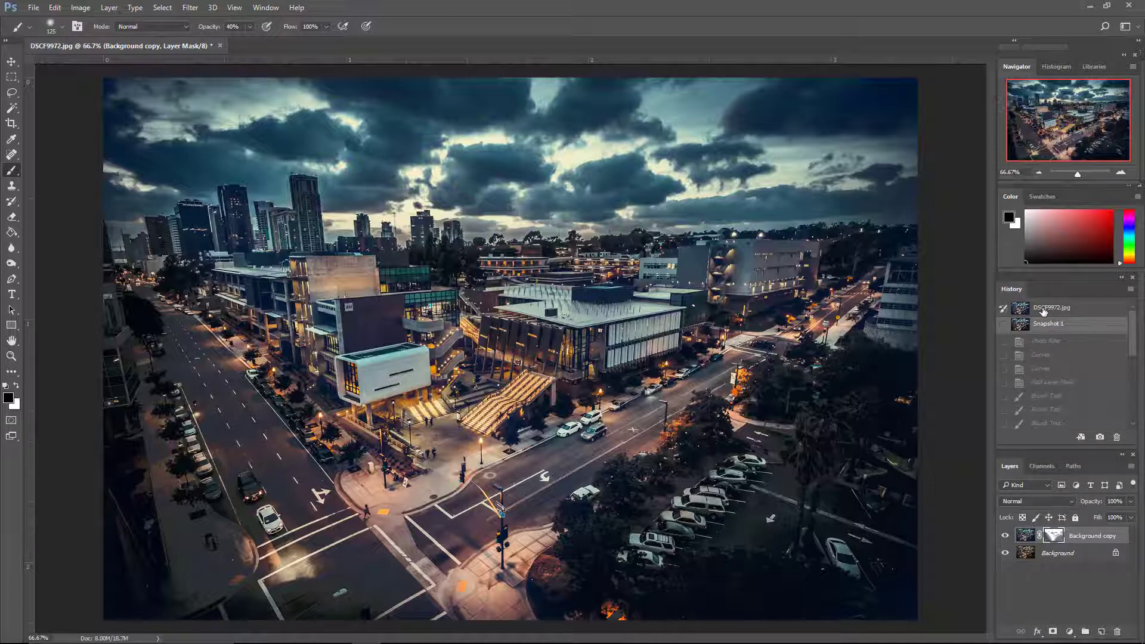
click(1043, 311)
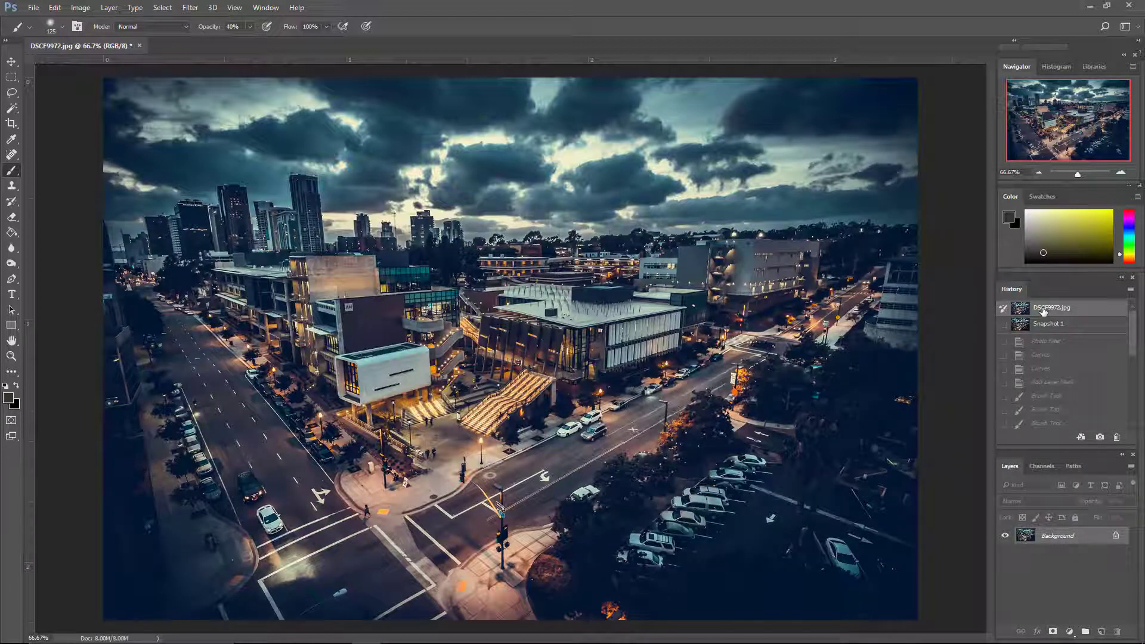
click(1047, 326)
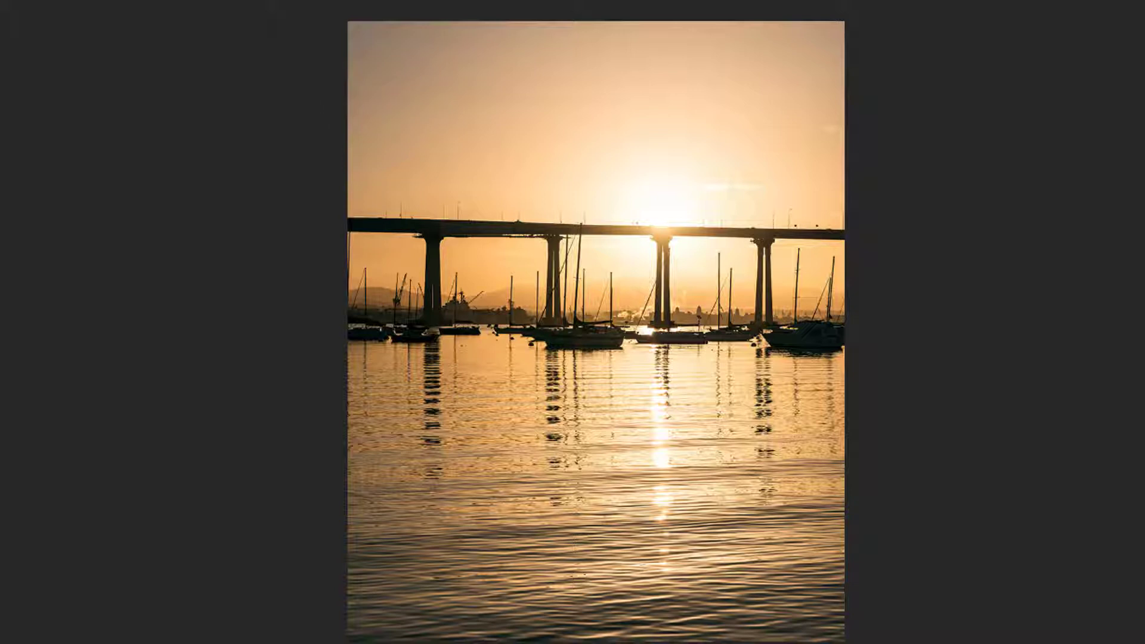
- Crop a strip off the top edge of the bridge photo
key(c)
drag(598, 26, 604, 58)
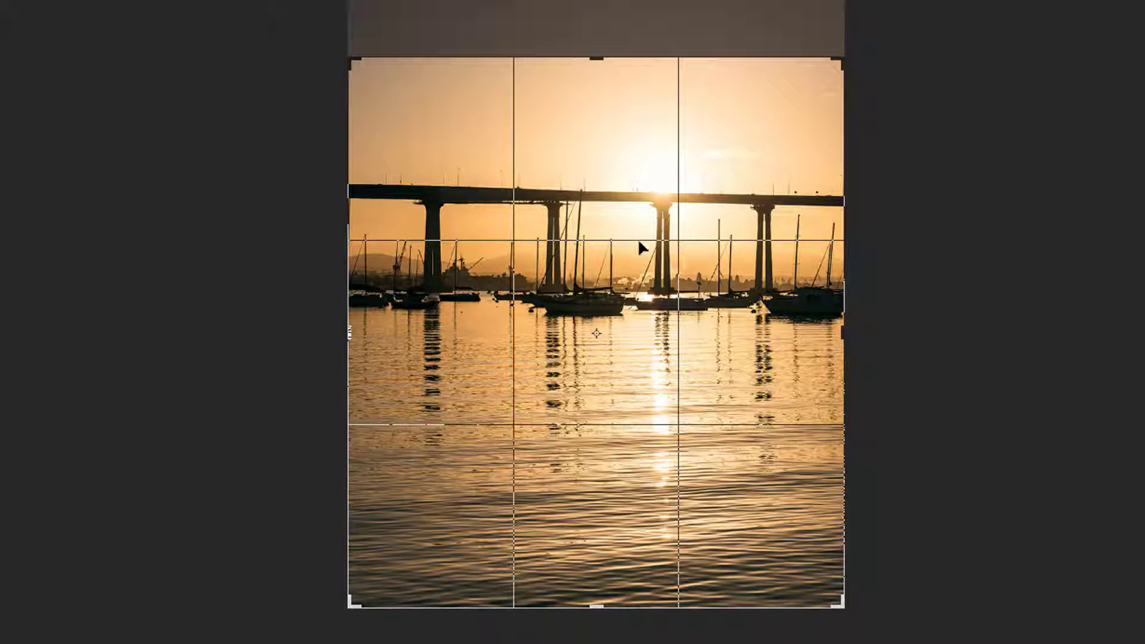
- Commit the crop and set the marquee feather to 50 px
key(Return)
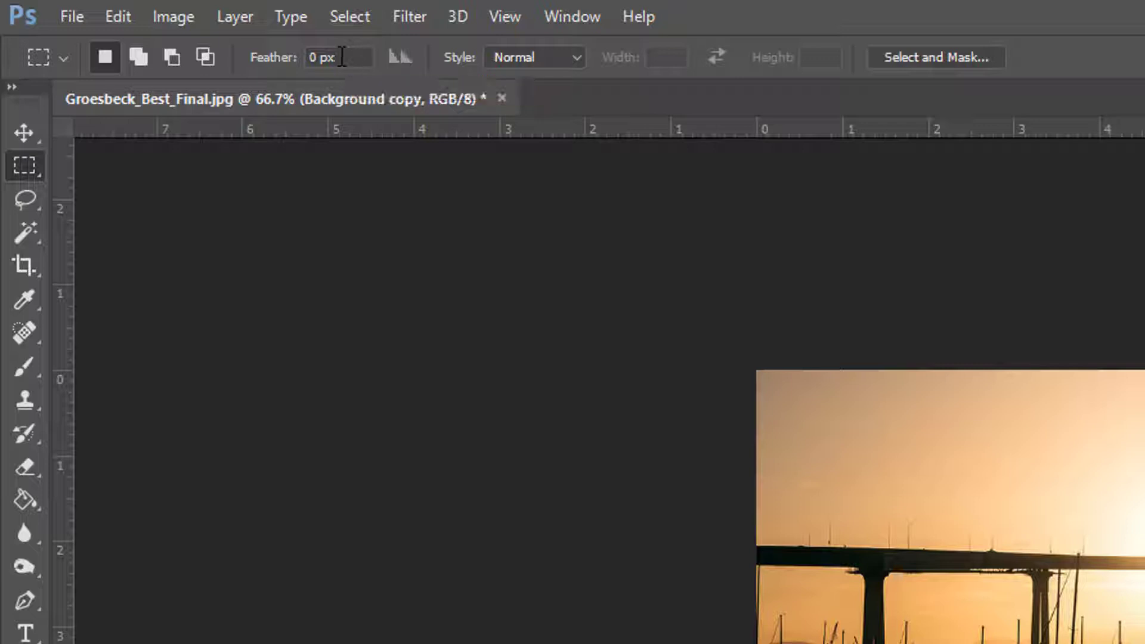
click(281, 57)
text(50)
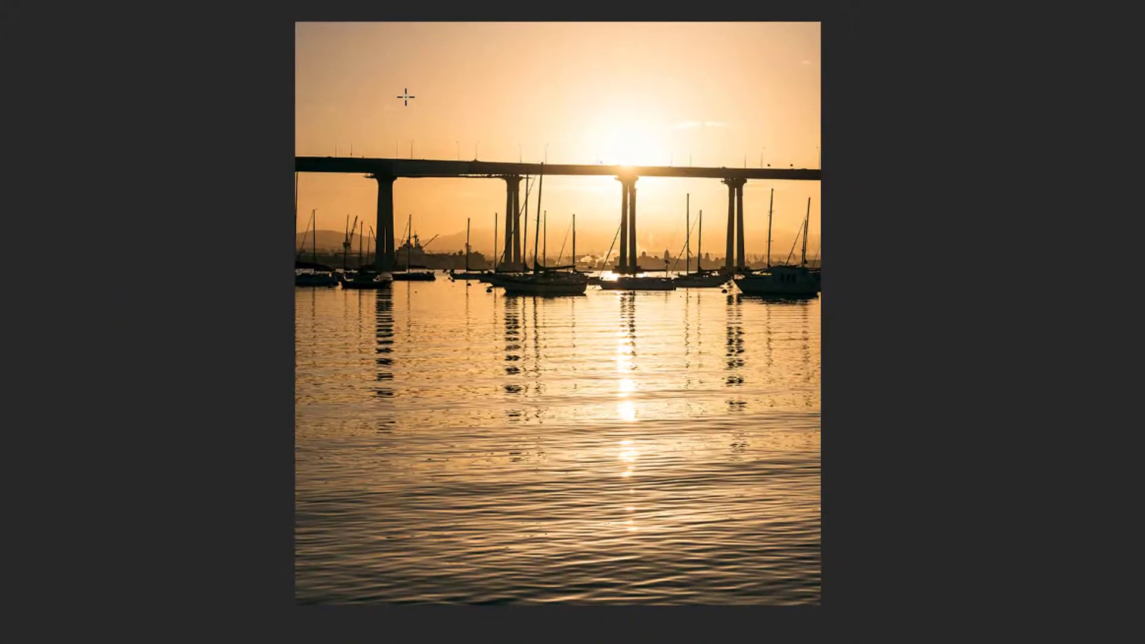
- Select the sun and its reflection, and set Background copy to Multiply blend mode
drag(400, 96, 702, 532)
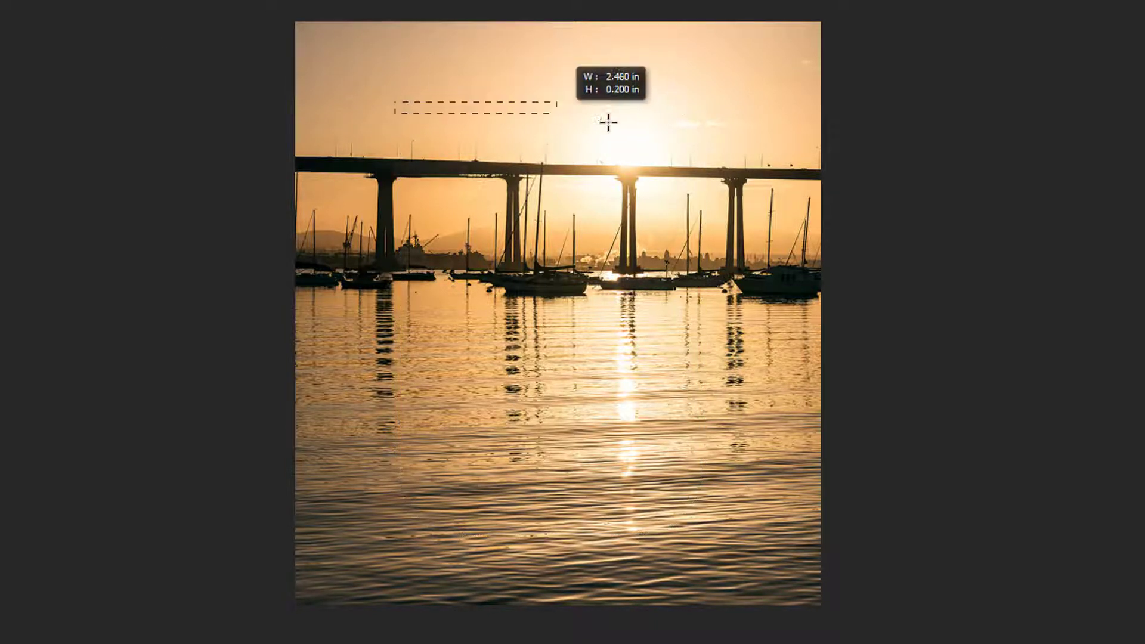
drag(608, 123, 711, 525)
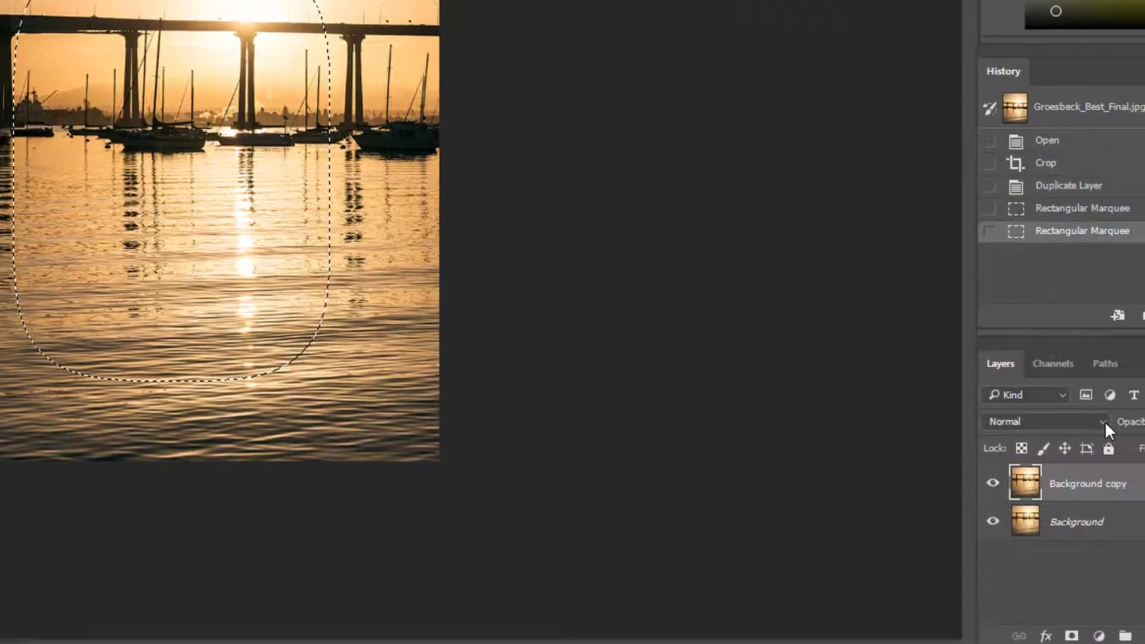
click(1104, 420)
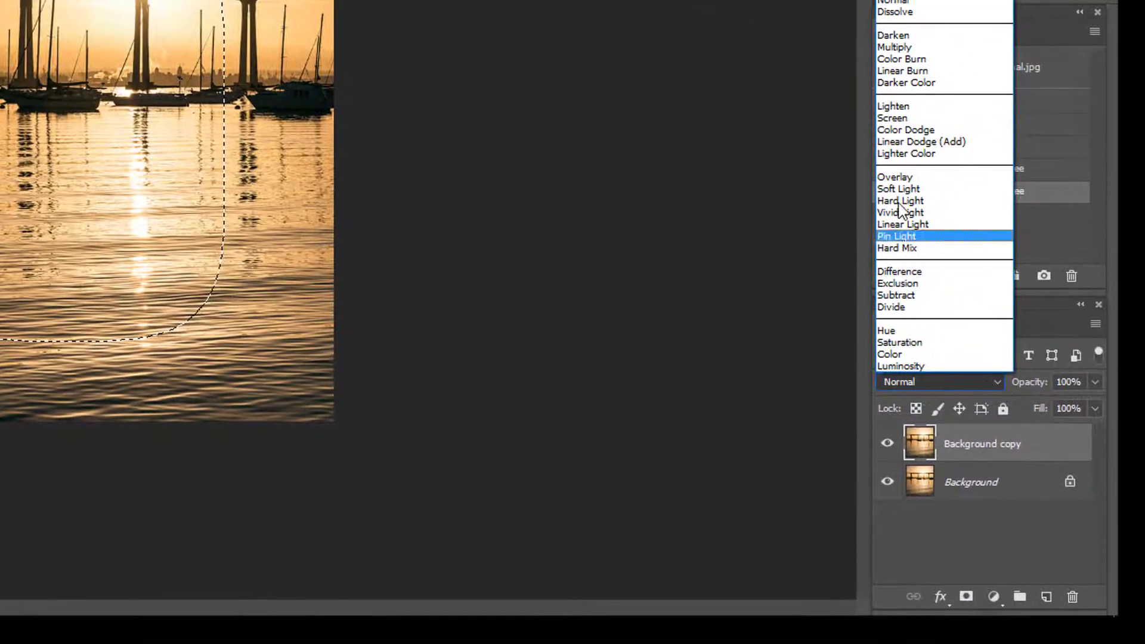
click(892, 47)
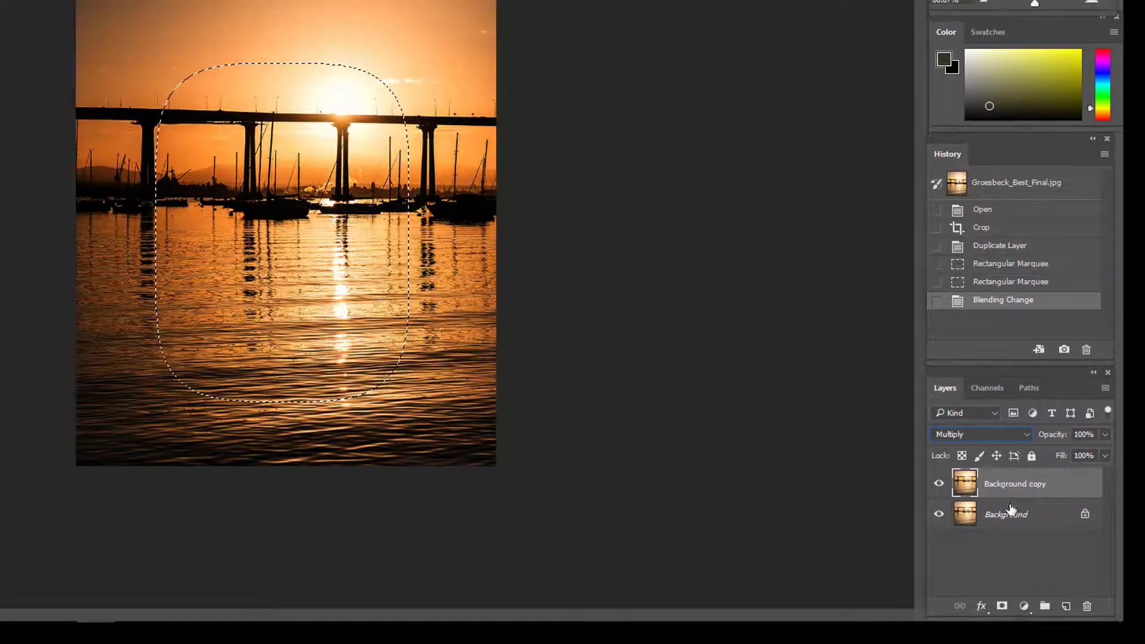
- Add a layer mask from the feathered selection, invert it, and save Snapshot 1
click(1002, 606)
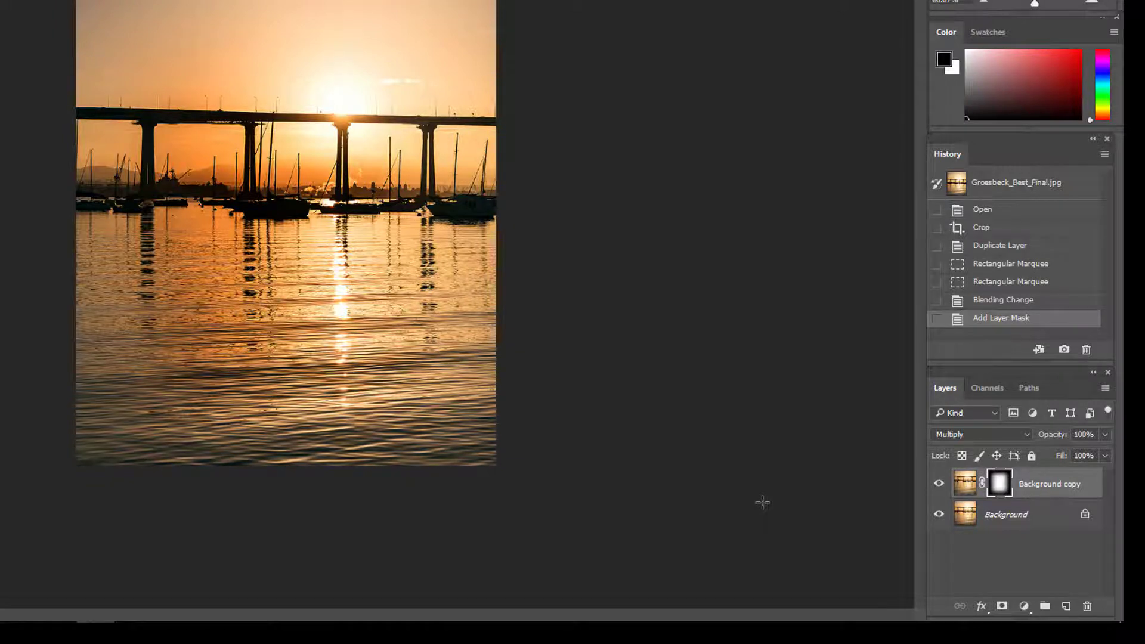
key(ctrl+i)
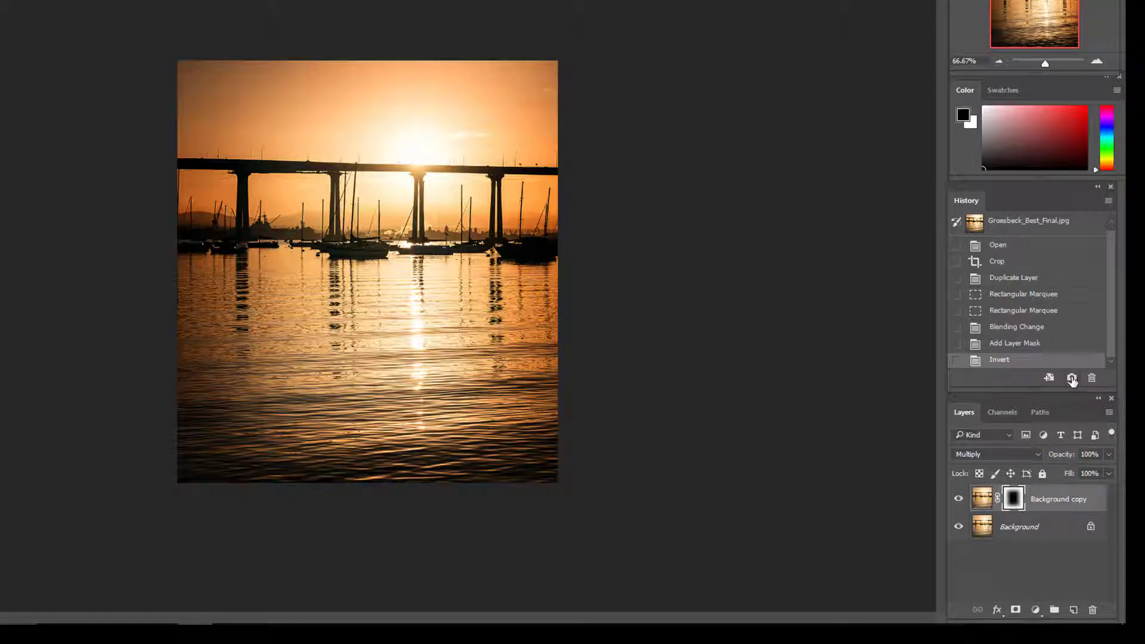
click(1072, 378)
- Compare the original photo against Snapshot 1 in History, then go to flatten the layers
drag(1116, 331, 1121, 223)
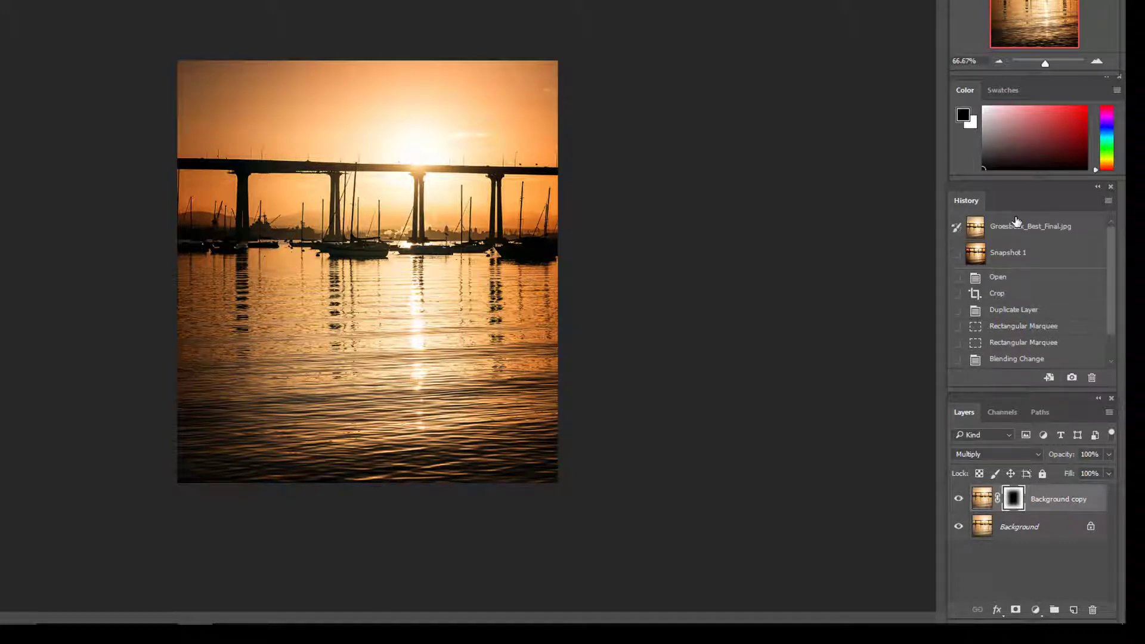
click(1016, 228)
click(1008, 256)
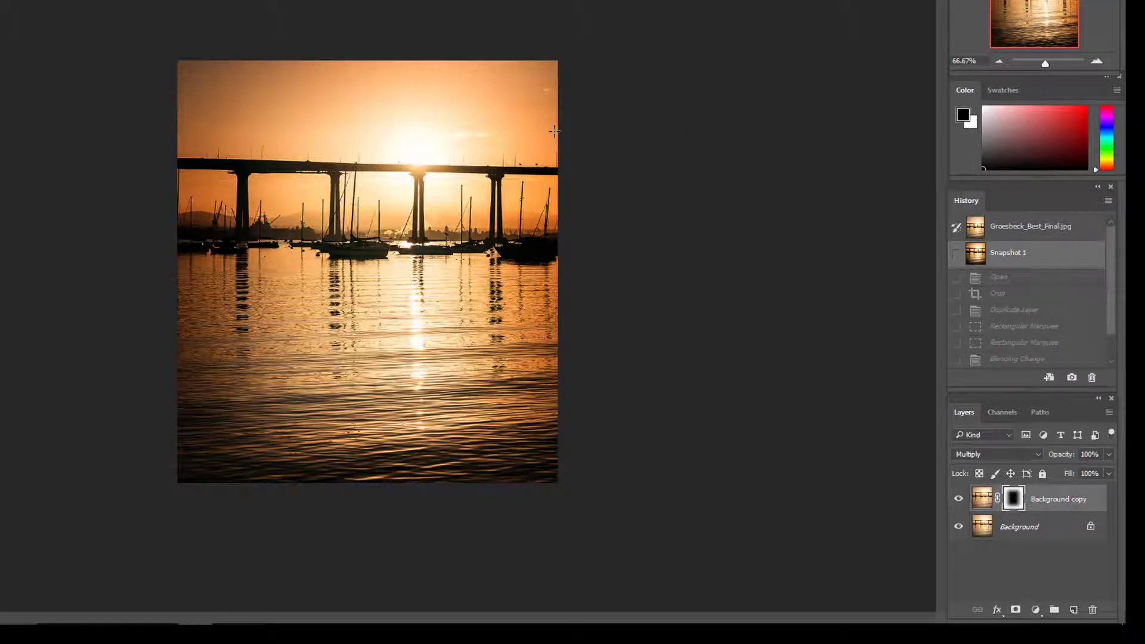
key(alt+l)
- Flatten the image and bring up Image > Adjustments > Hue/Saturation
key(f)
mouse_move(0, 0)
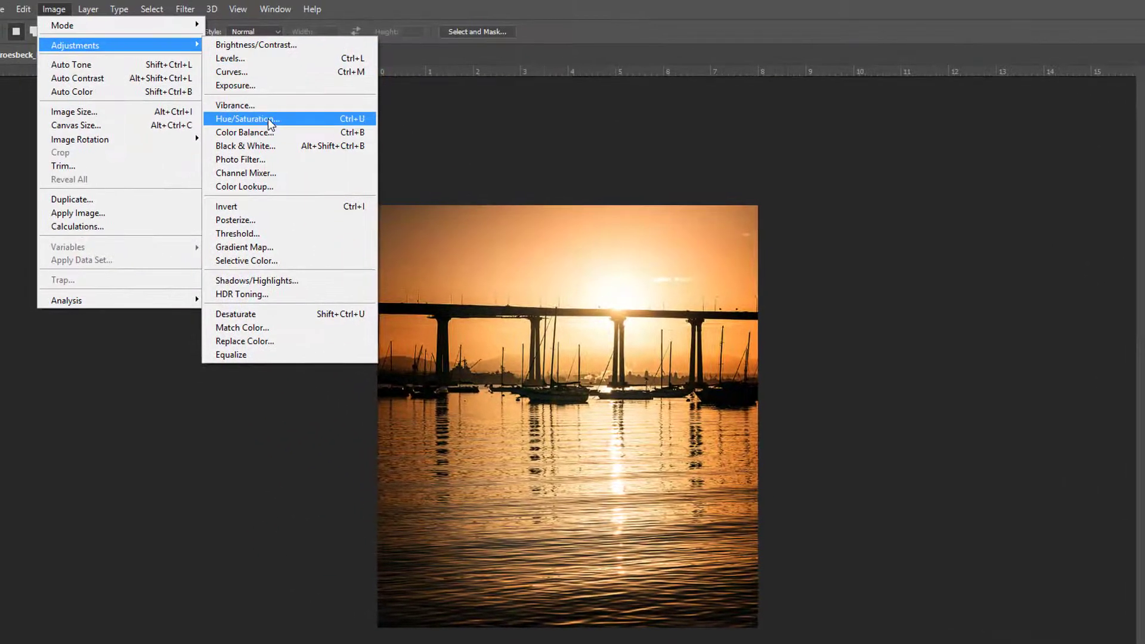
click(268, 119)
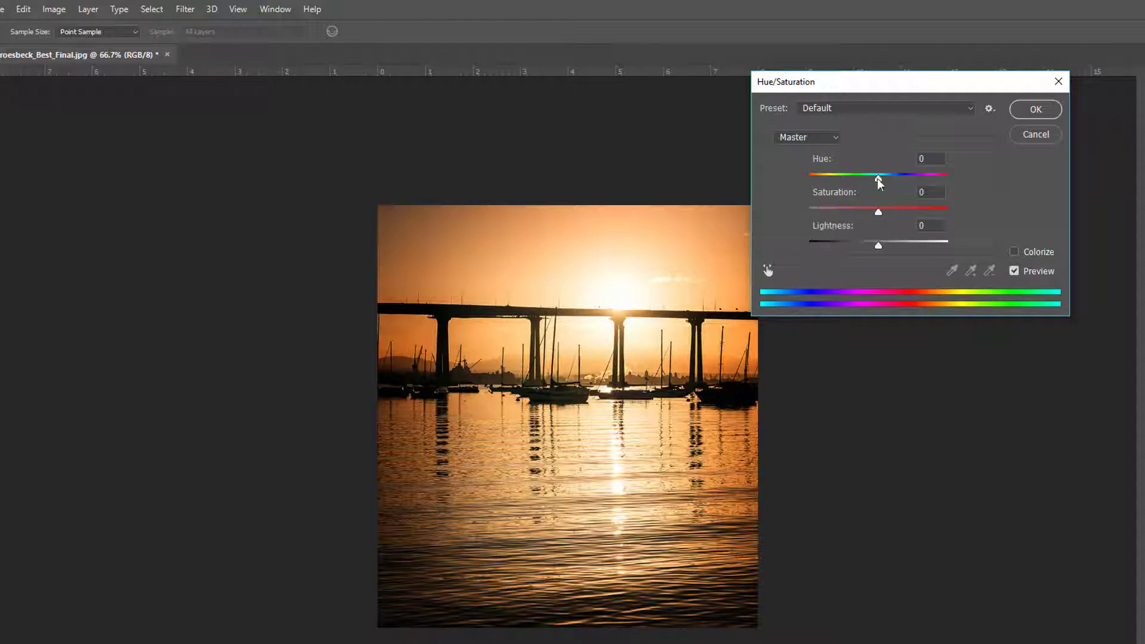
- Restrict Hue/Saturation to Yellows, set Hue -42 and Saturation +19, and apply
drag(879, 179, 957, 184)
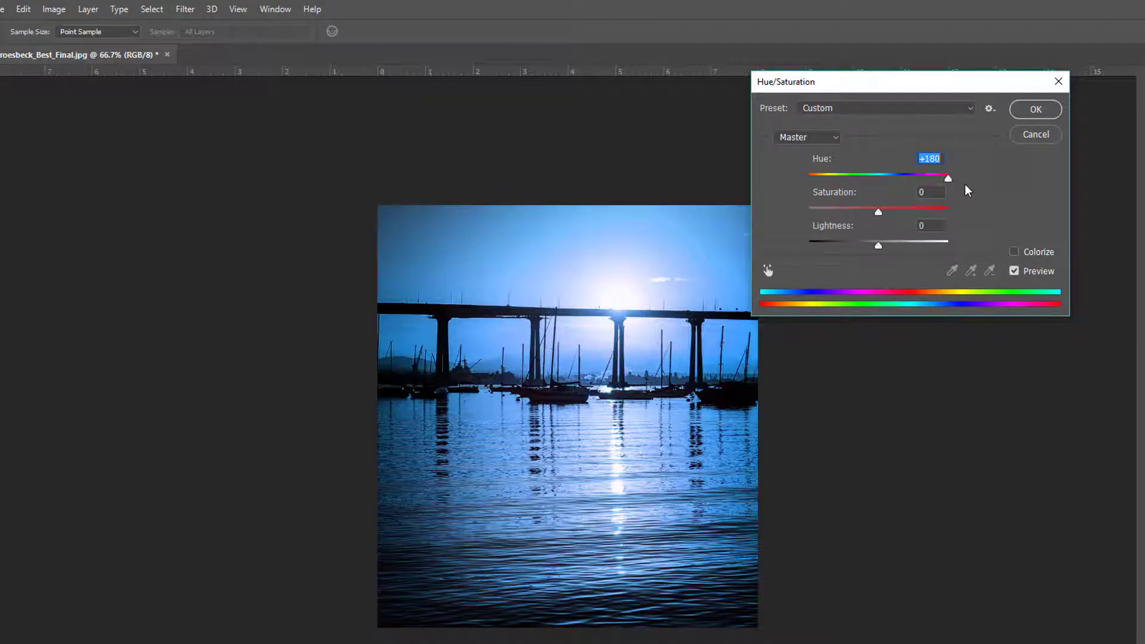
drag(949, 179, 893, 179)
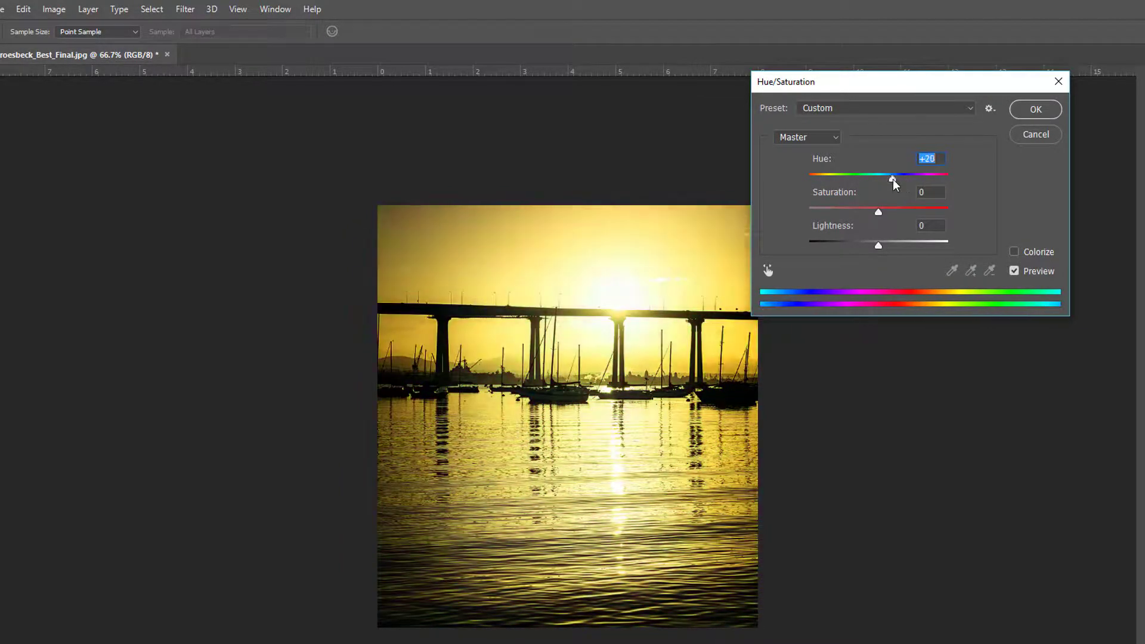
click(834, 138)
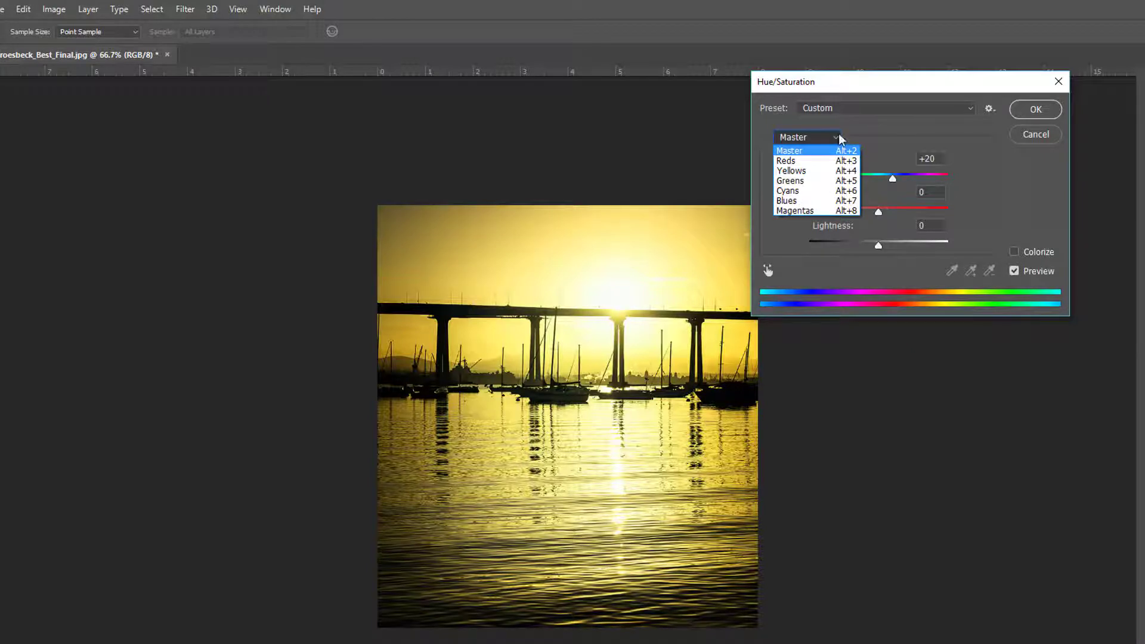
click(792, 171)
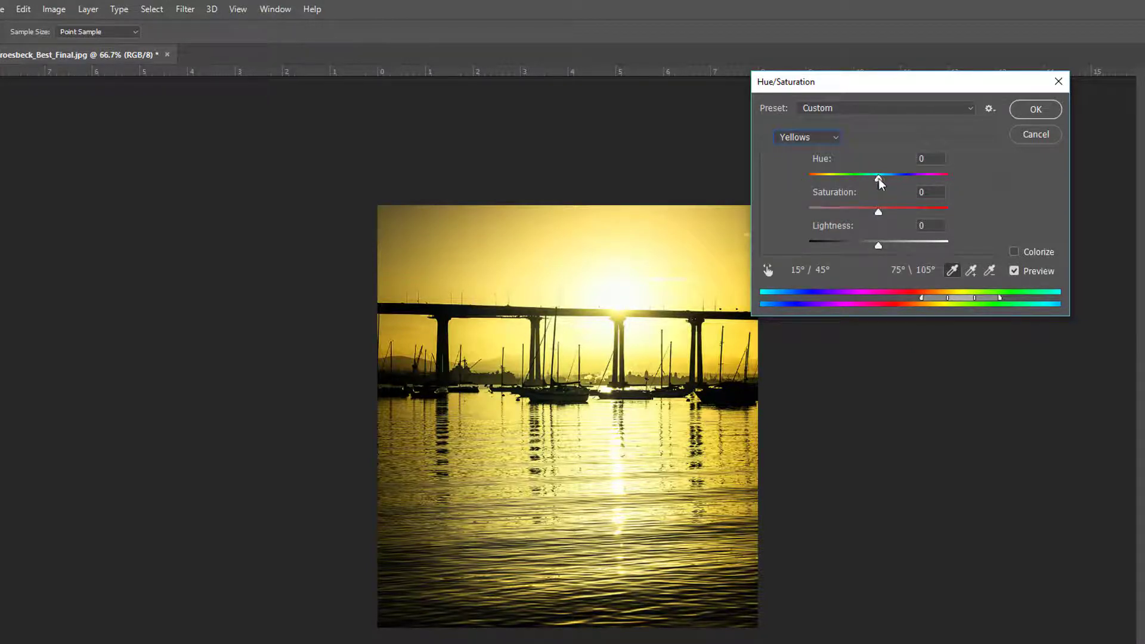
drag(879, 177, 951, 219)
drag(950, 218, 887, 221)
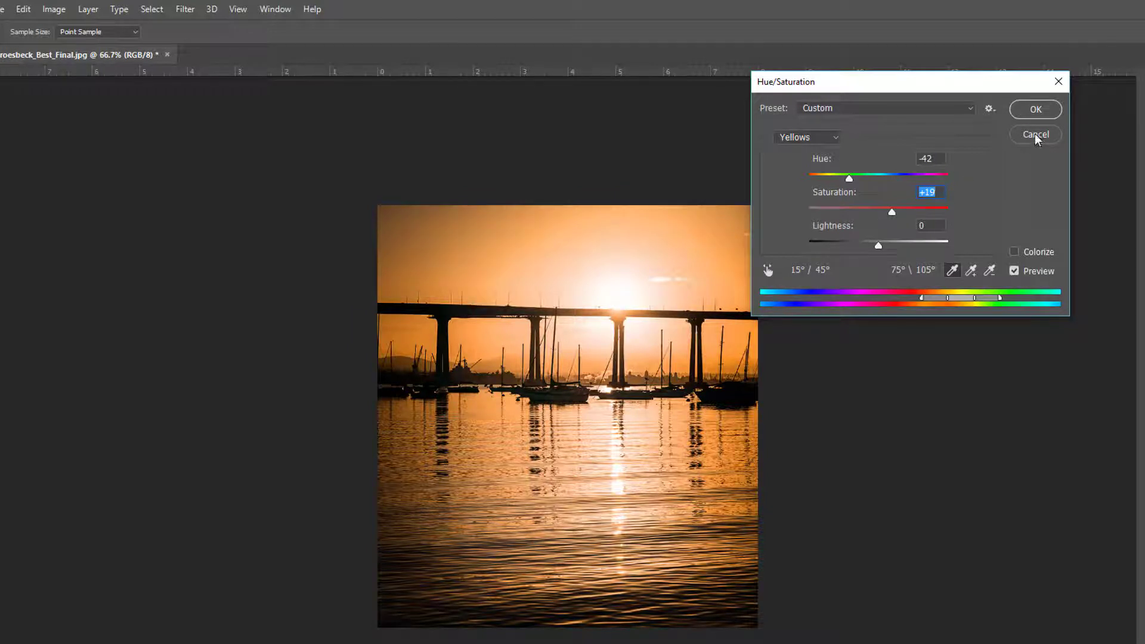
click(1037, 110)
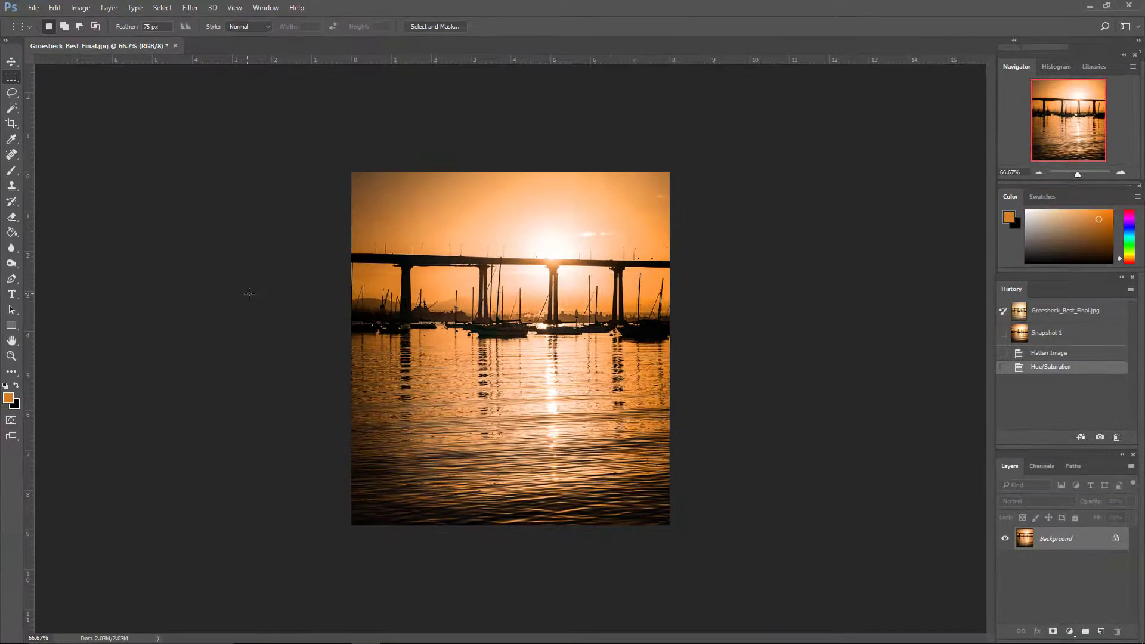
- Open Hai_Best_Final.jpg in Photoshop via File > Browse in Bridge
click(33, 8)
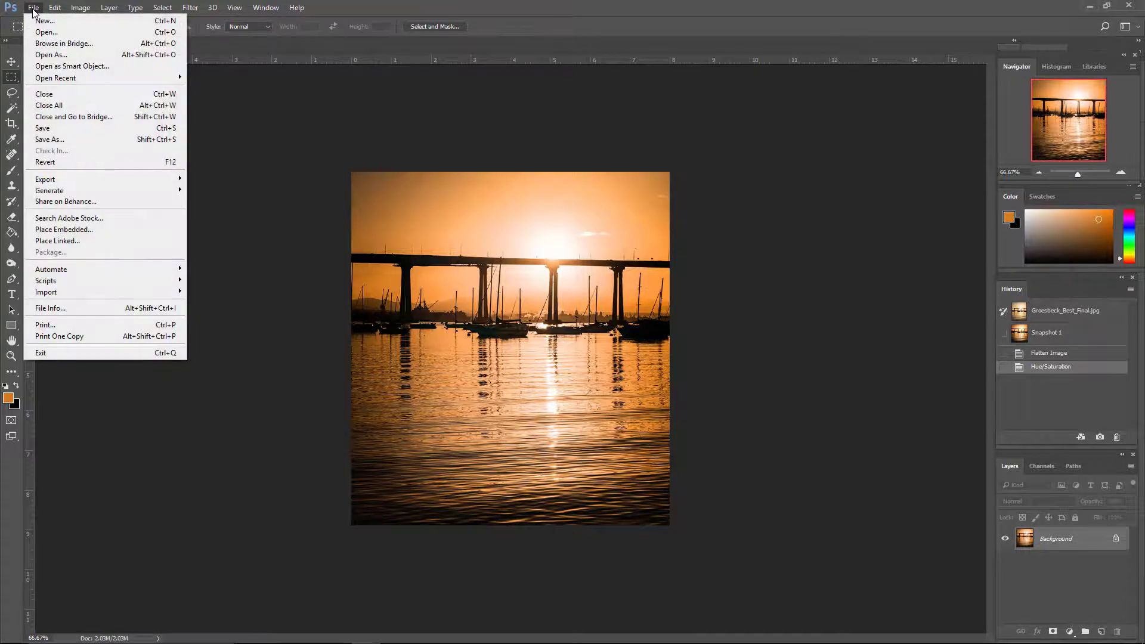
click(39, 43)
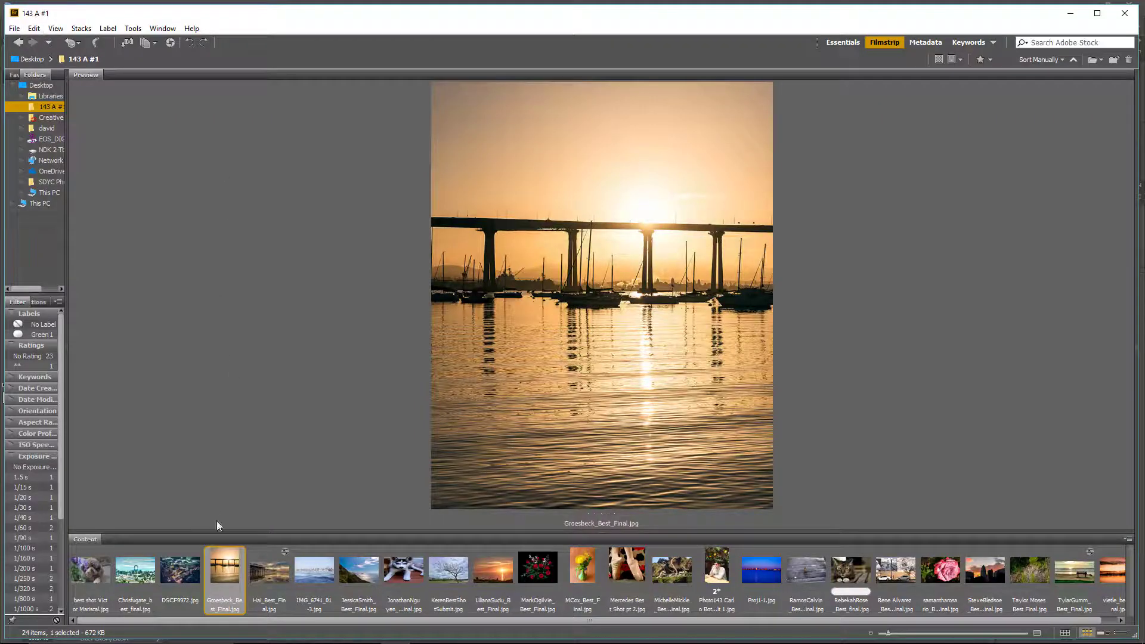
double_click(274, 575)
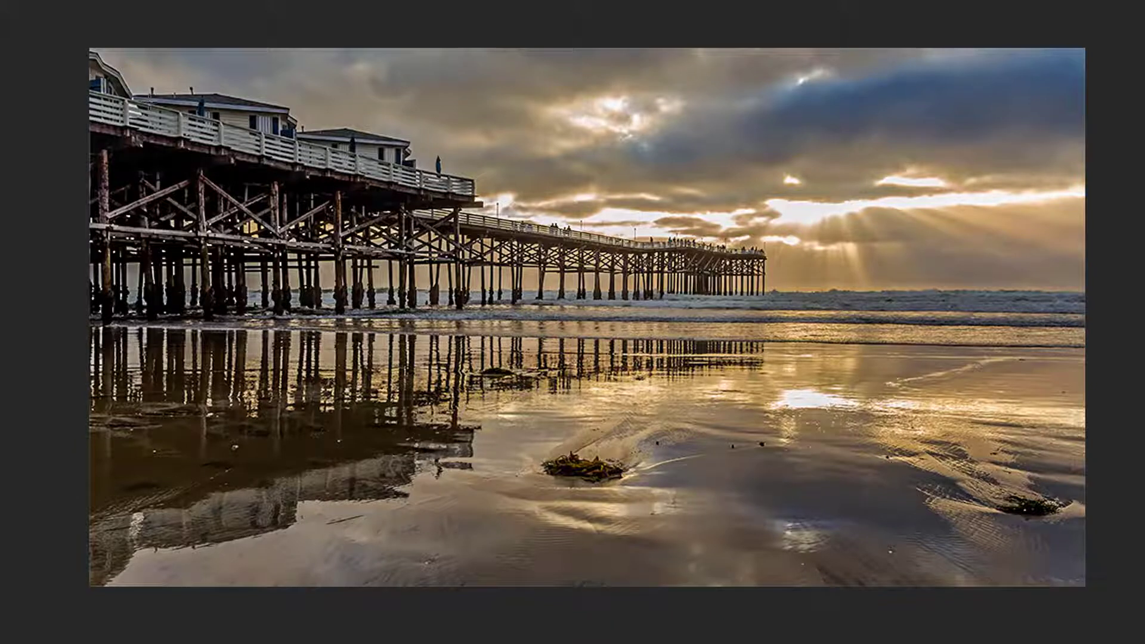
- Set the pier photo's Background copy layer to Multiply blend mode
mouse_move(442, 113)
mouse_down()
mouse_move(268, 145)
mouse_move(733, 380)
mouse_move(284, 127)
mouse_up()
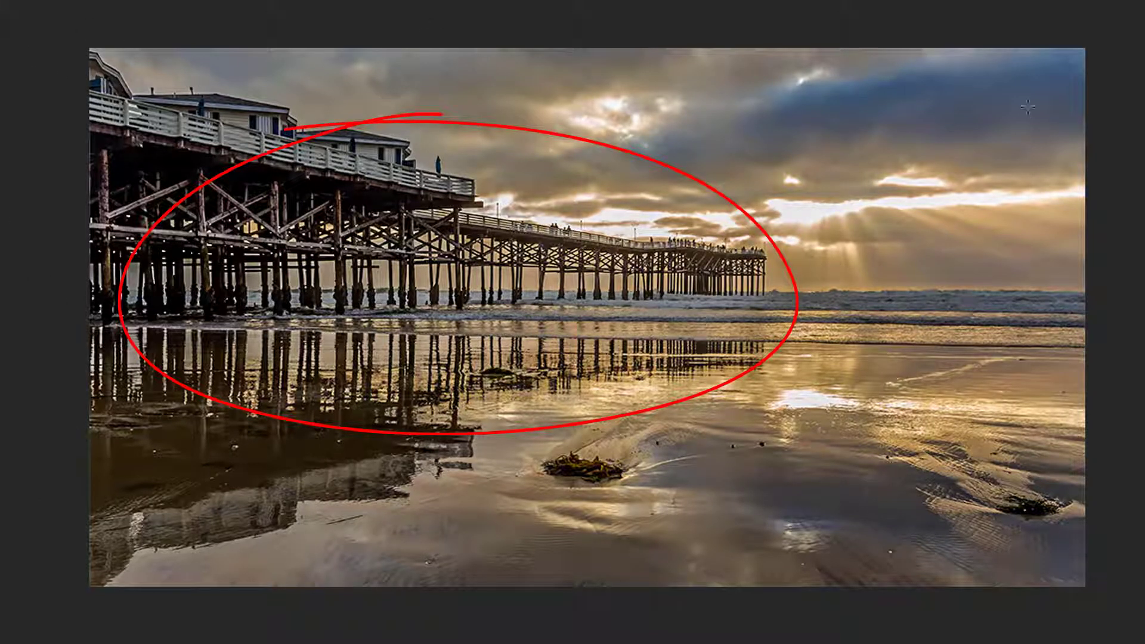
key(ctrl+z)
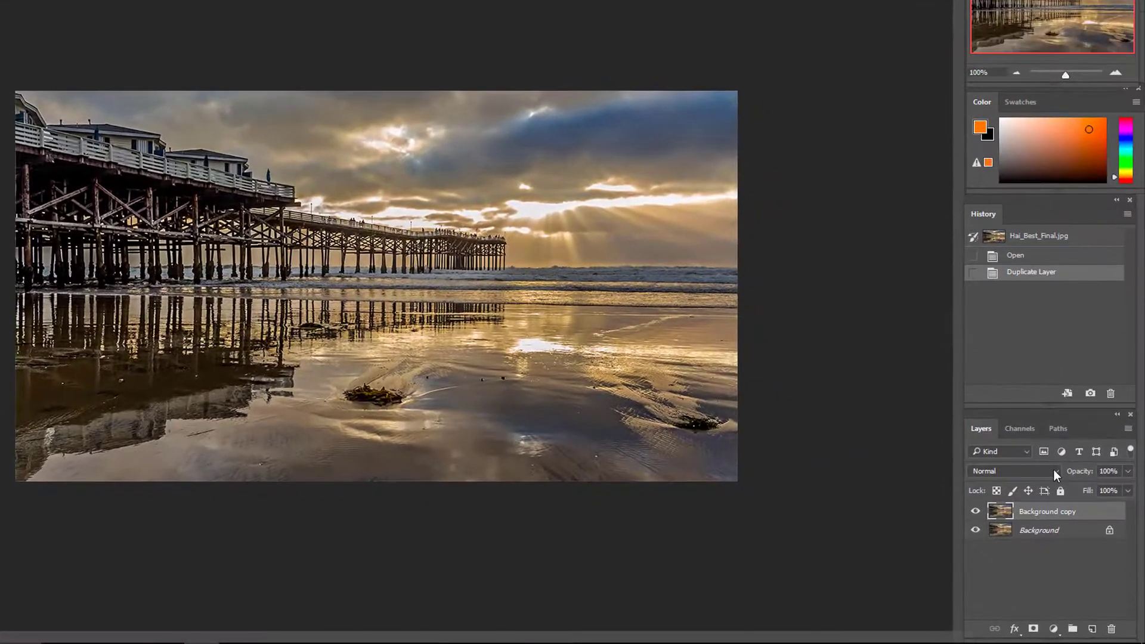
click(1057, 475)
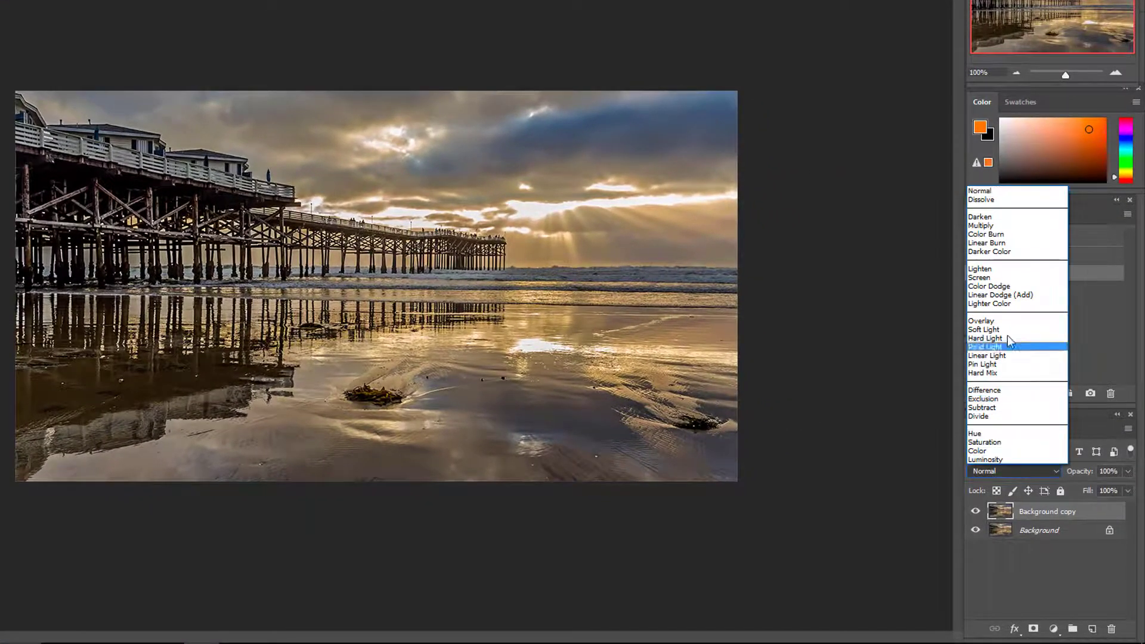
click(1008, 226)
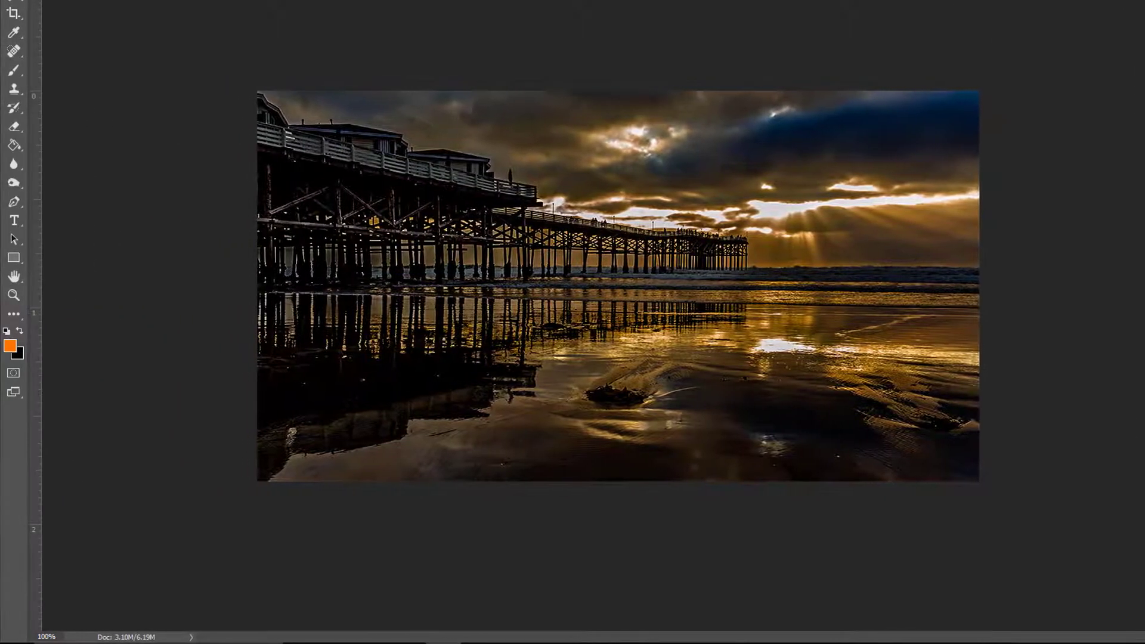
- Paint black on the layer mask over the pier, then set the Multiply layer to 66% opacity
key(d)
click(14, 70)
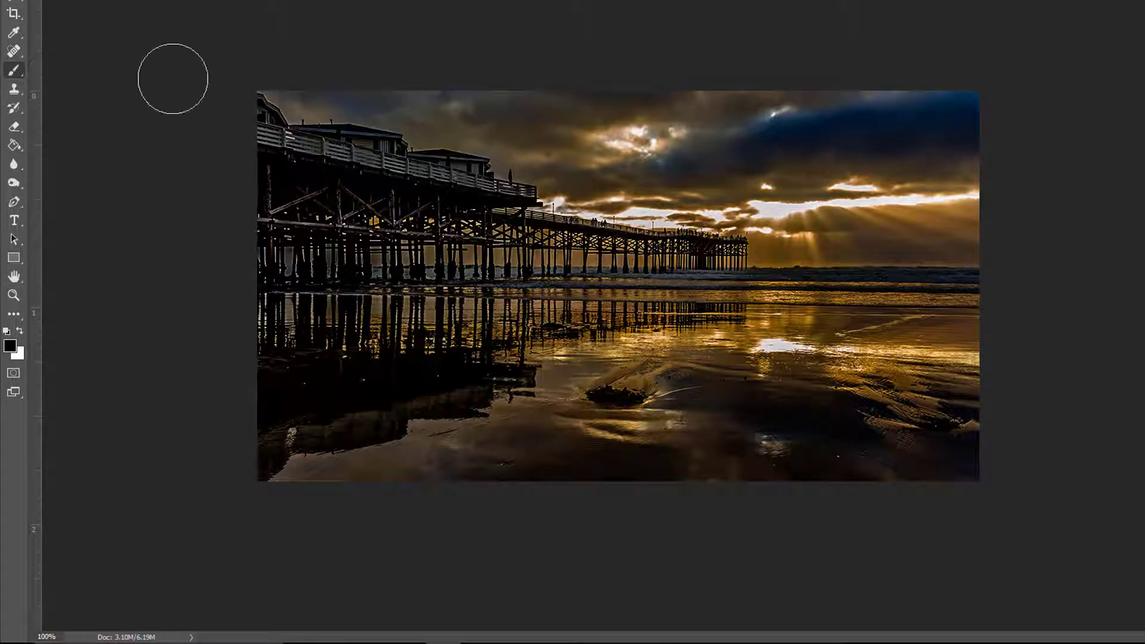
key(bracketright)
key(bracketright)
key(bracketright)
key(bracketright)
key(bracketright)
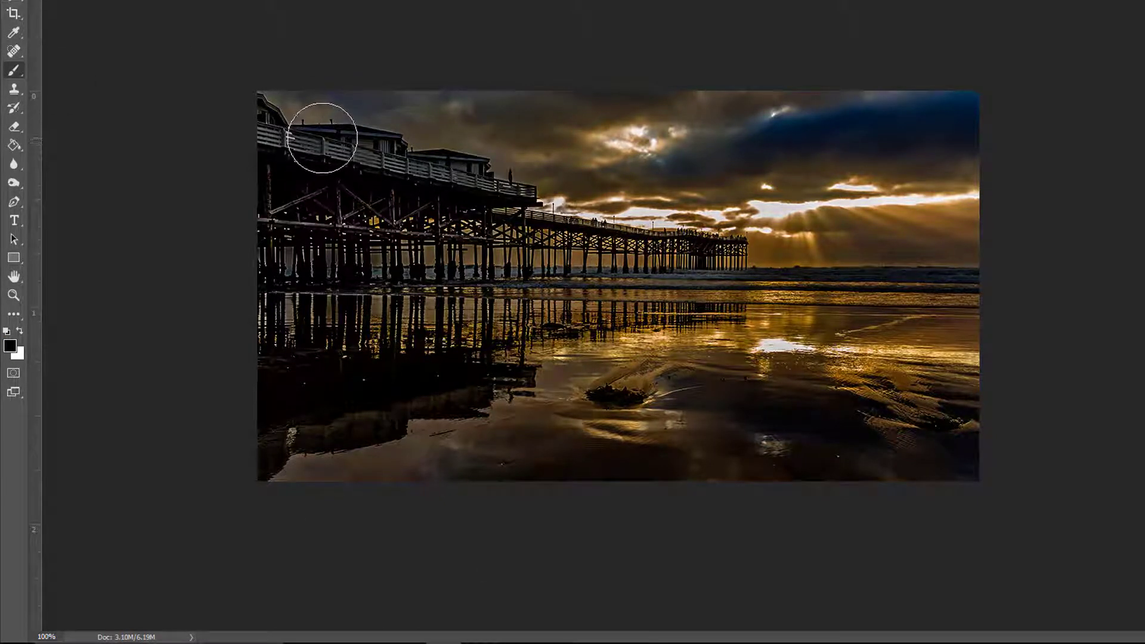
mouse_move(260, 169)
mouse_down()
mouse_move(339, 302)
mouse_move(442, 272)
mouse_move(559, 289)
mouse_move(468, 363)
mouse_move(731, 348)
mouse_move(941, 302)
mouse_move(491, 283)
mouse_move(266, 185)
mouse_move(289, 209)
mouse_move(415, 243)
mouse_move(230, 210)
mouse_move(334, 226)
mouse_move(256, 192)
mouse_move(547, 257)
mouse_move(554, 284)
mouse_move(1055, 282)
mouse_move(415, 303)
mouse_move(769, 350)
mouse_move(235, 379)
mouse_move(419, 327)
mouse_move(213, 365)
mouse_move(325, 319)
mouse_move(697, 325)
mouse_move(1018, 396)
mouse_move(907, 366)
mouse_move(915, 322)
mouse_up()
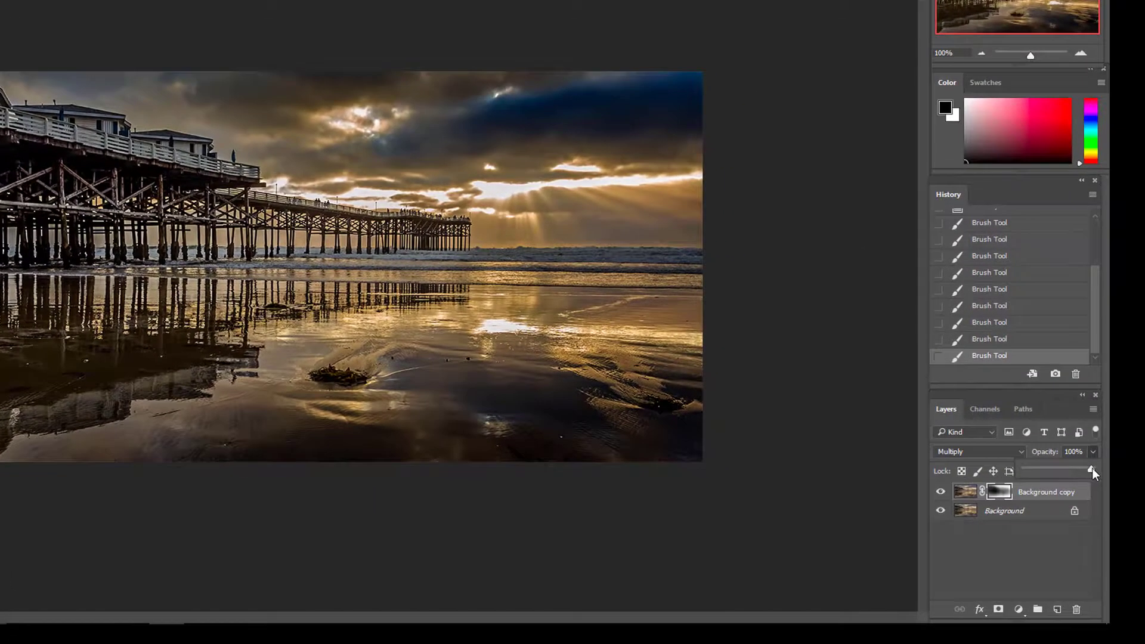
drag(1093, 473, 1071, 486)
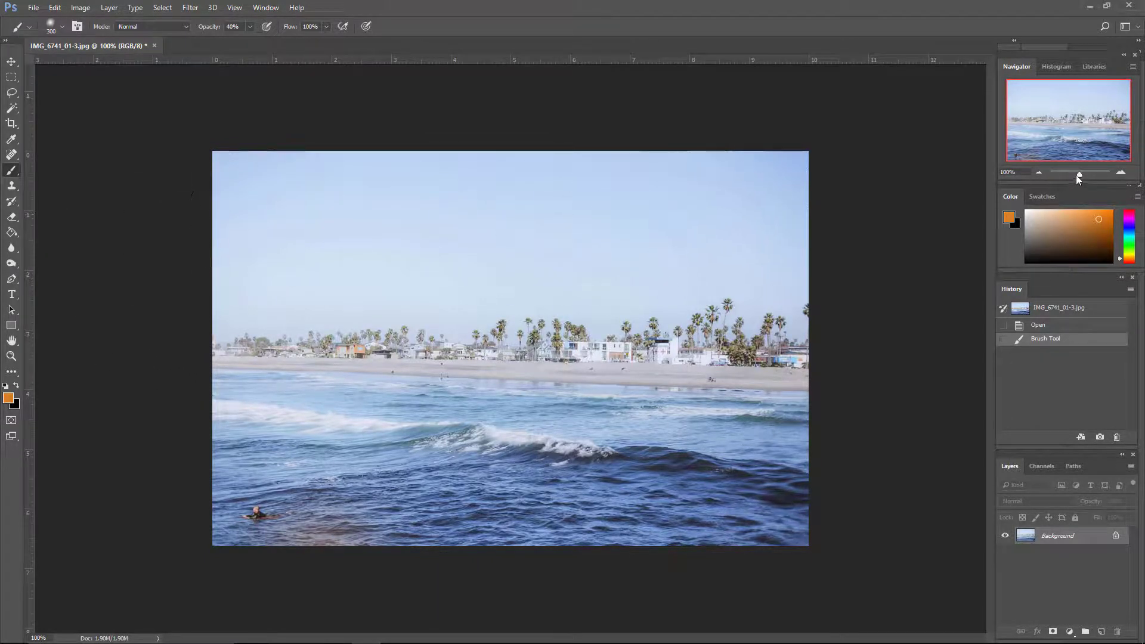
- Zoom into IMG_6741_01-3.jpg with the Navigator slider and select the Clone Stamp tool
drag(1079, 174, 1083, 174)
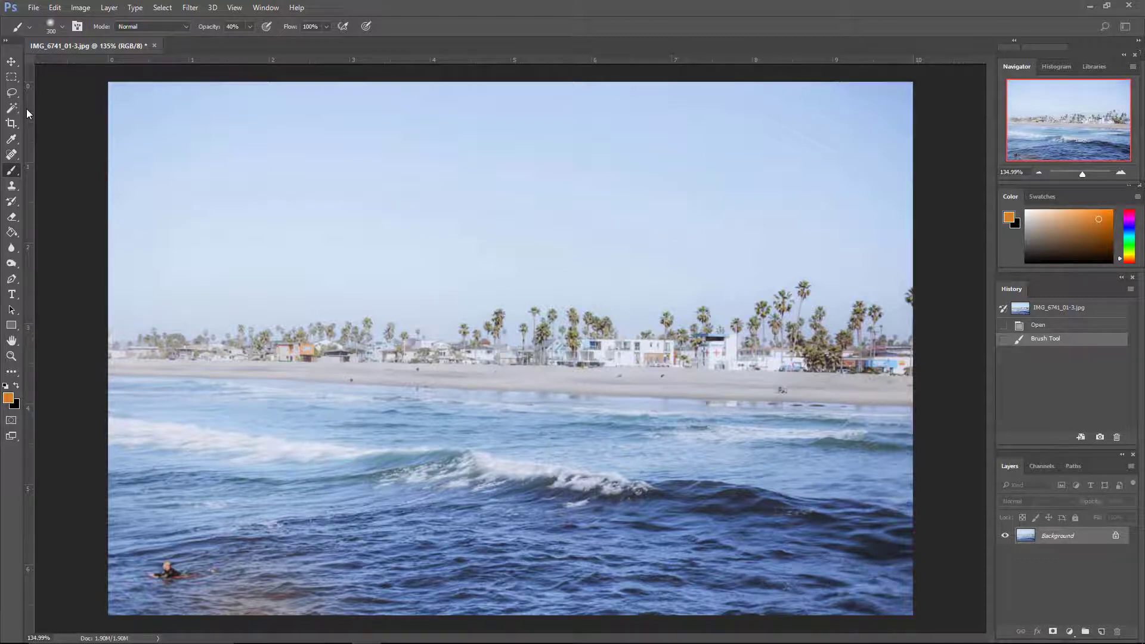
click(10, 188)
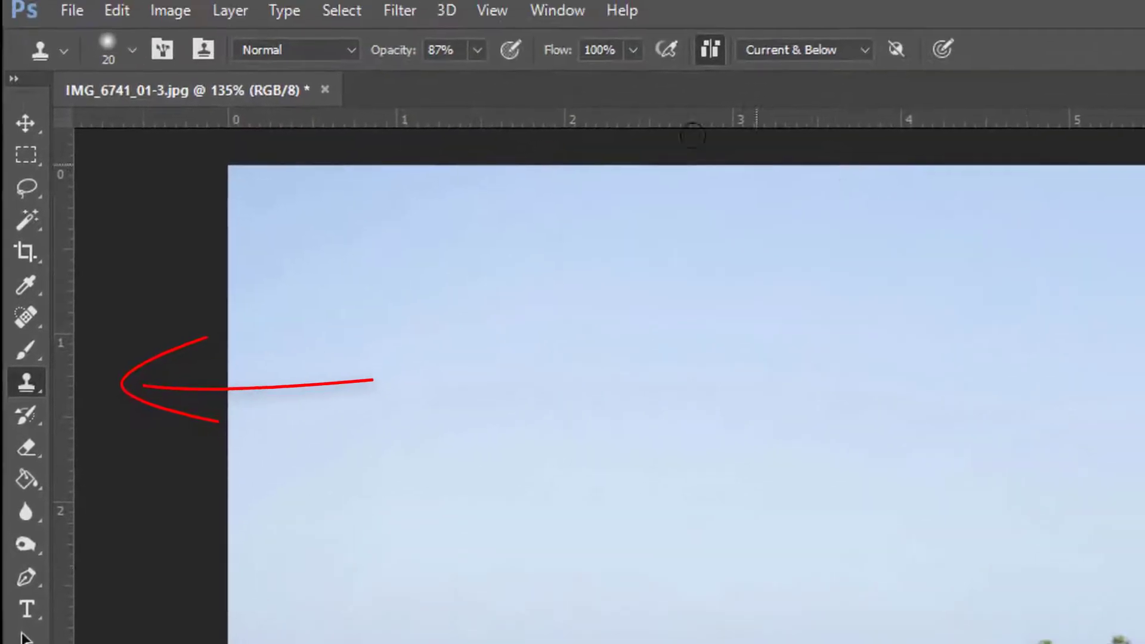
- At 98% Clone Stamp opacity, sample clean sky and paint it over the right-edge palm fronds
click(476, 55)
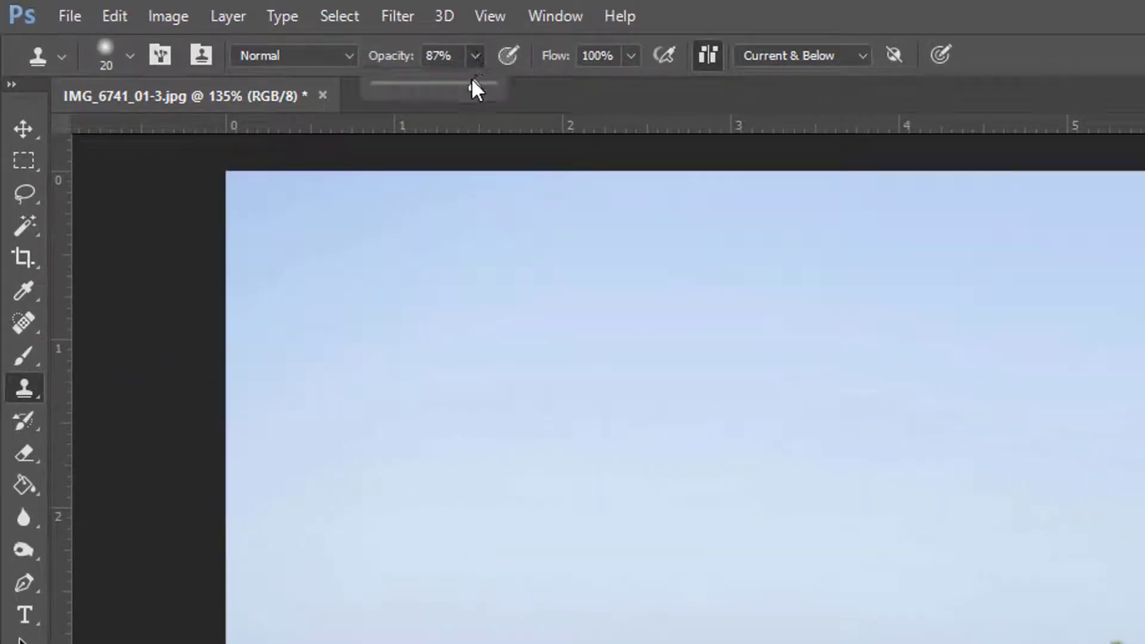
drag(472, 78, 488, 84)
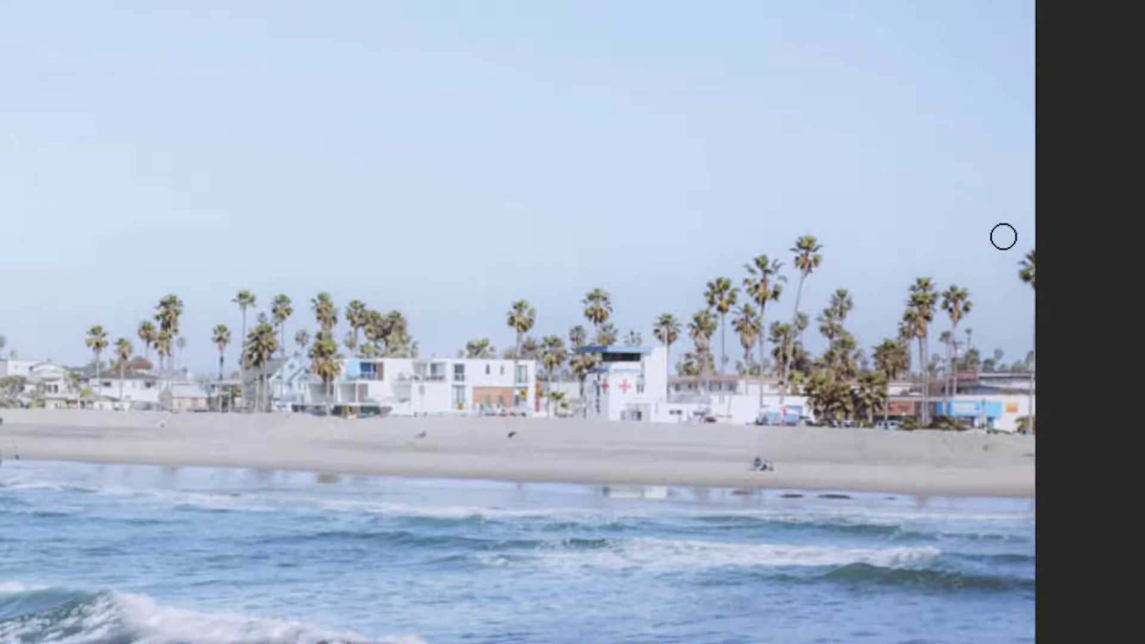
key(alt)
alt+click(1000, 237)
mouse_move(1020, 246)
mouse_down()
mouse_move(1022, 282)
mouse_move(1030, 163)
mouse_up()
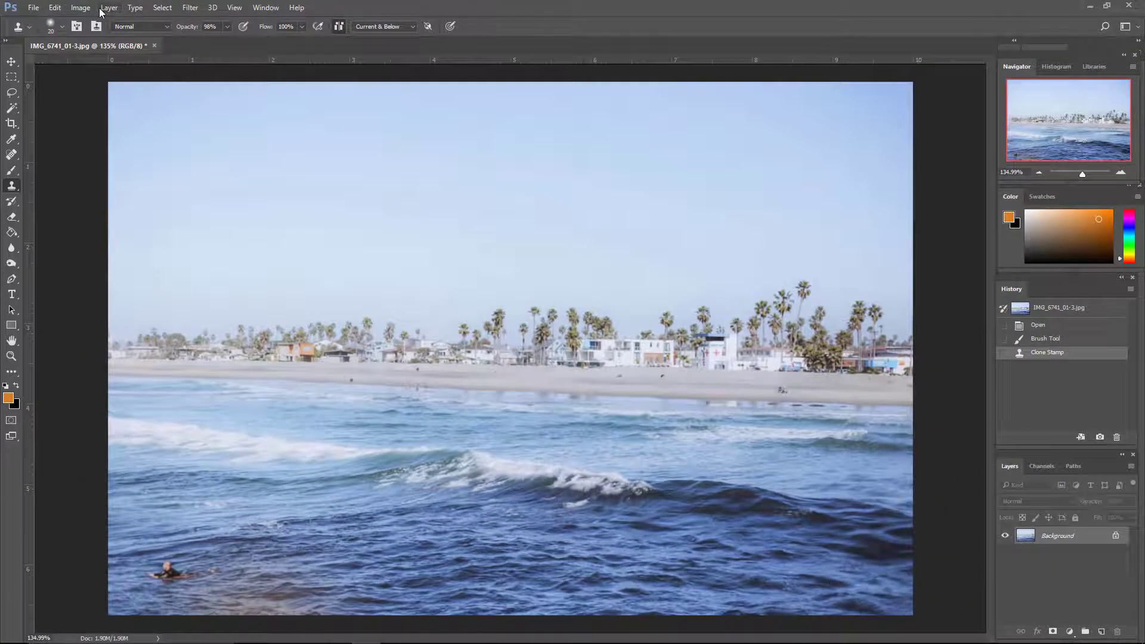
- Apply a Levels adjustment with input levels 18, 0.74 and 255
click(82, 8)
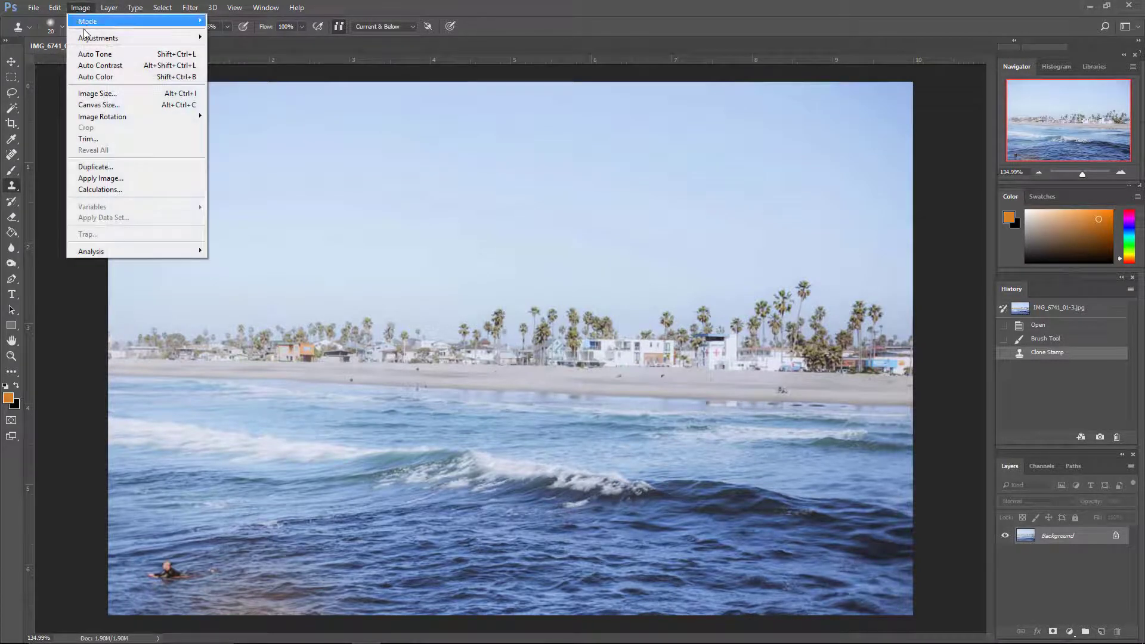
mouse_move(196, 38)
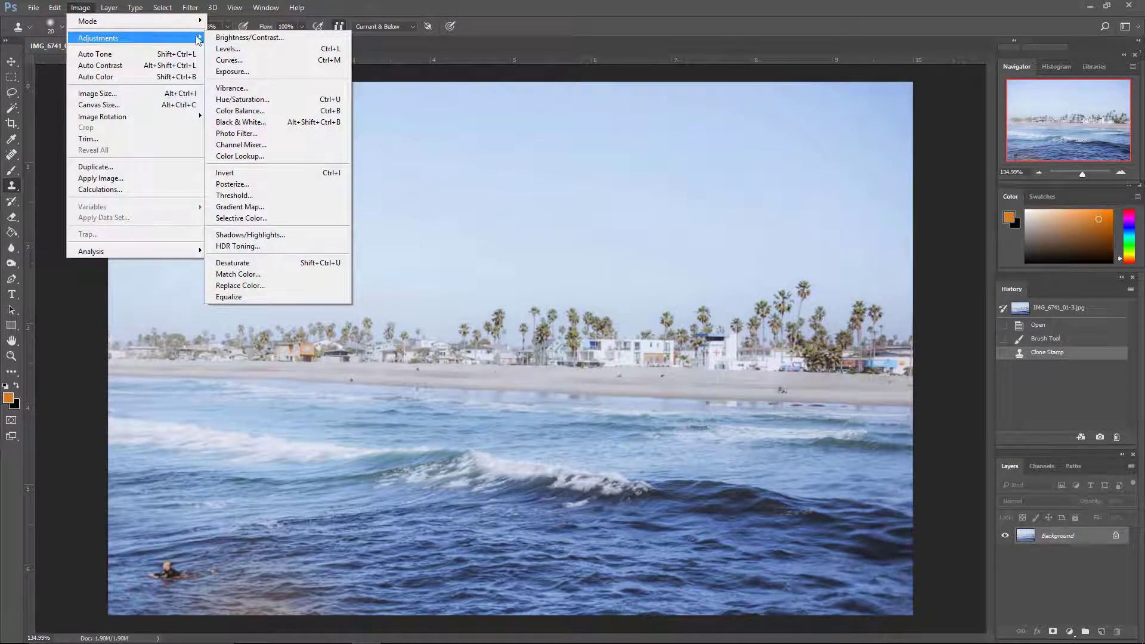
click(226, 48)
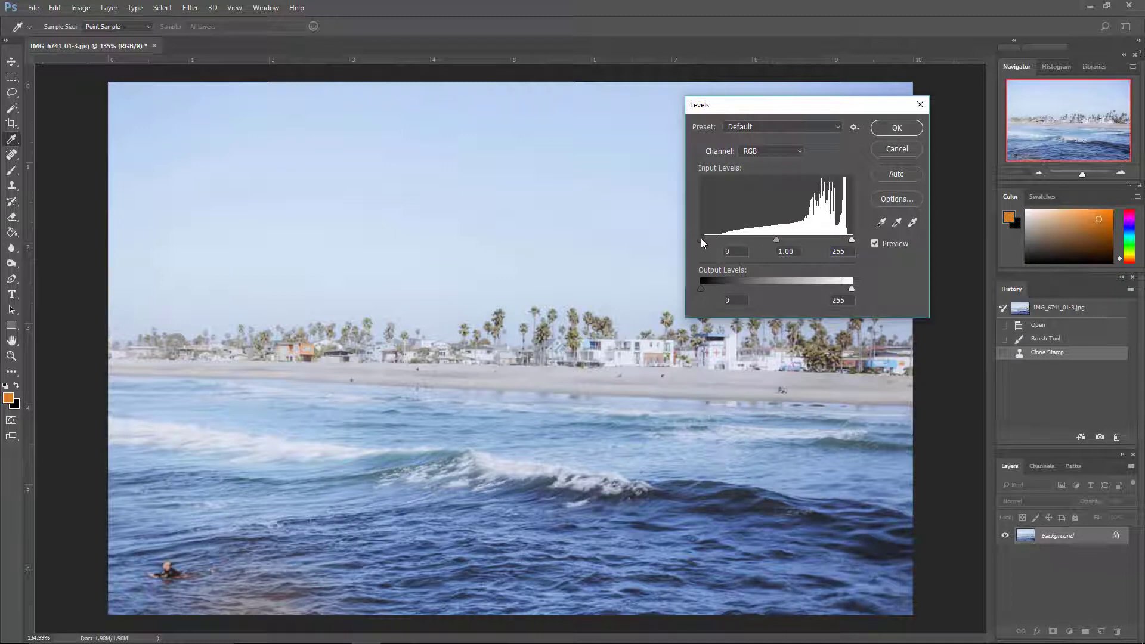
drag(700, 238, 719, 238)
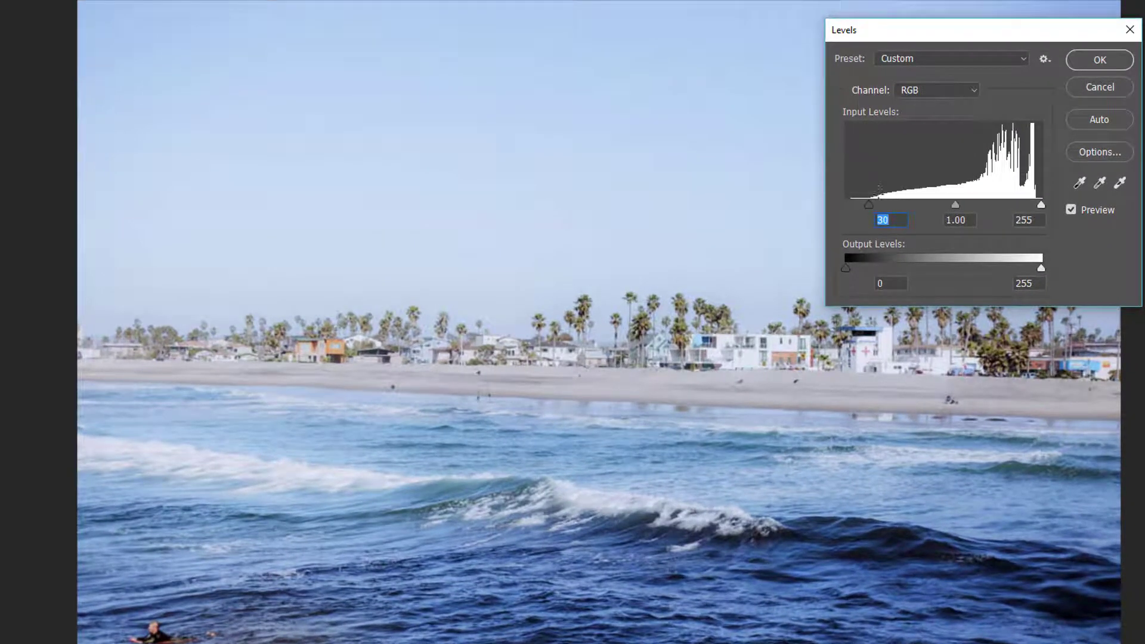
drag(871, 203, 875, 202)
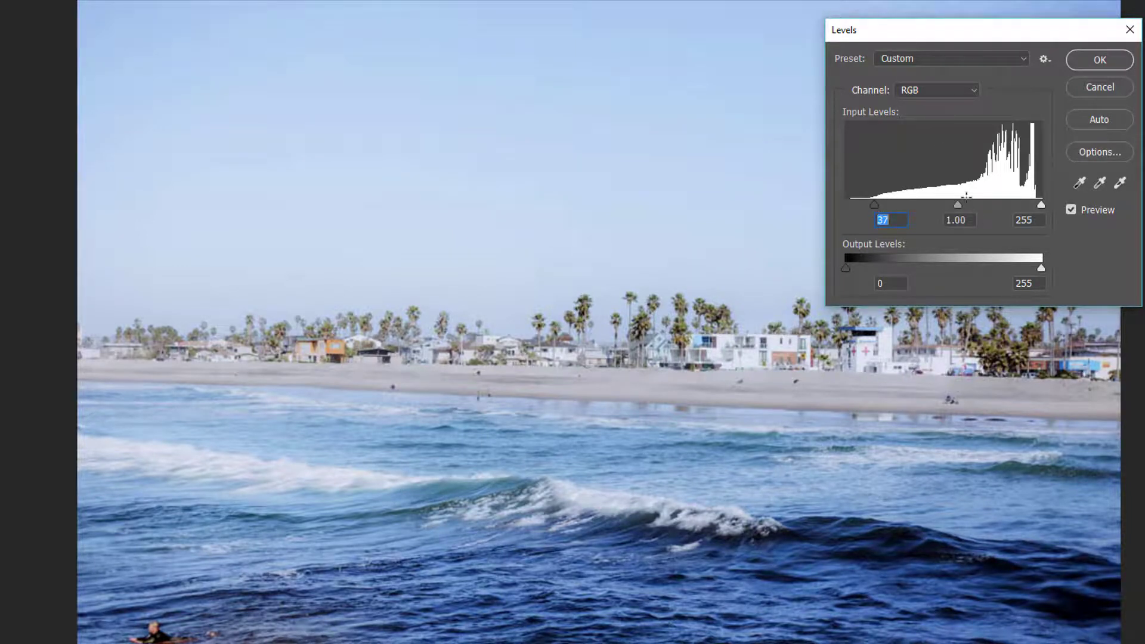
drag(957, 206, 972, 206)
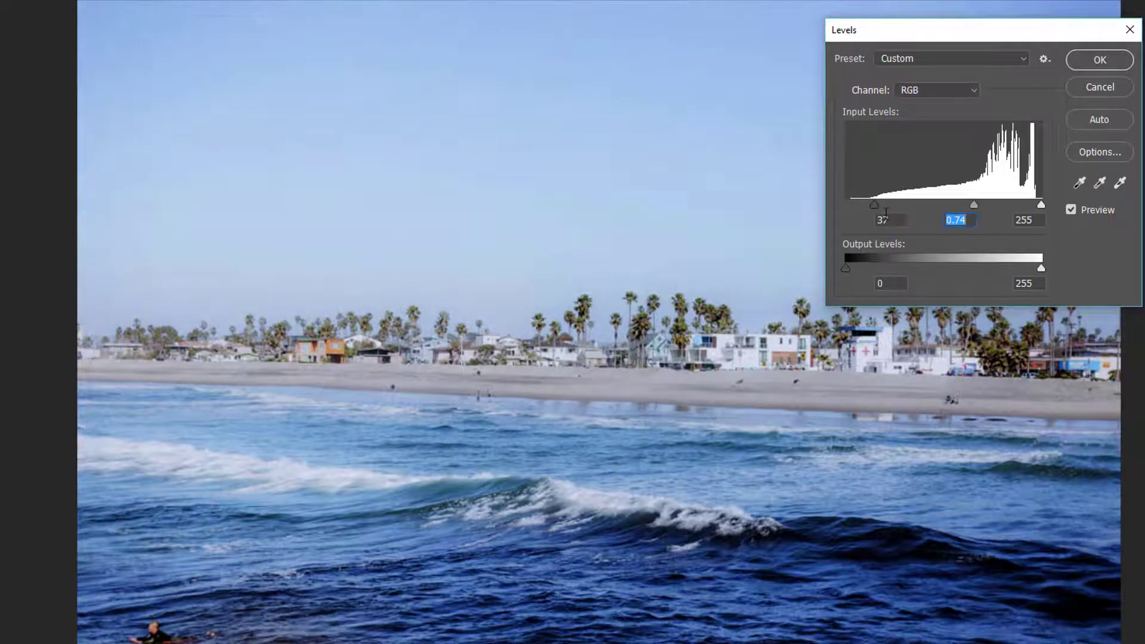
drag(873, 206, 860, 207)
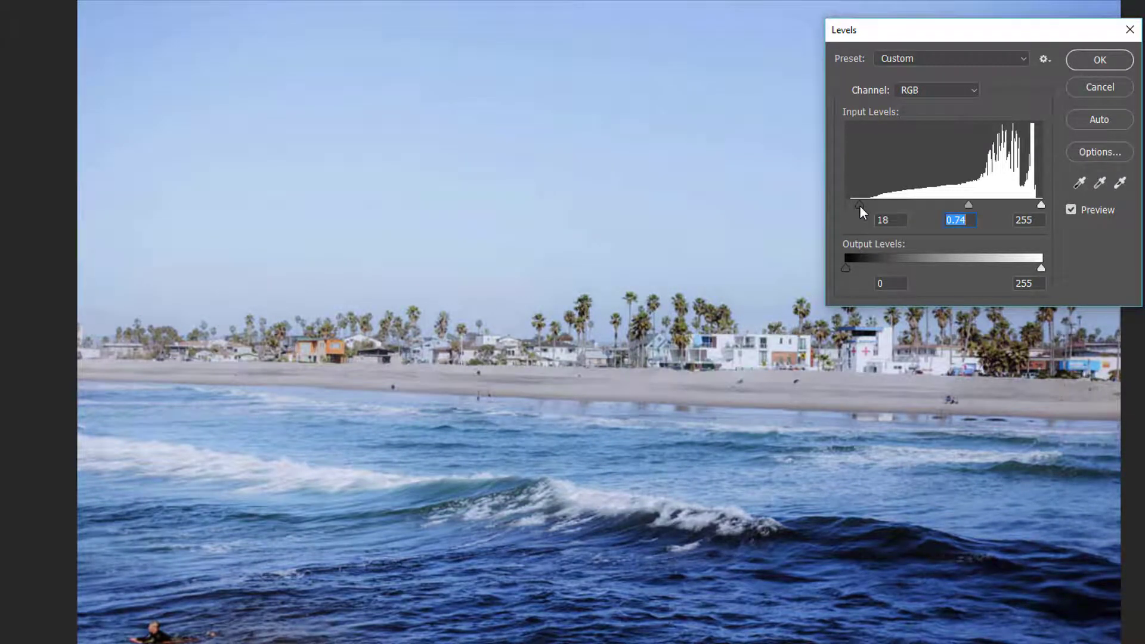
click(860, 206)
click(1103, 59)
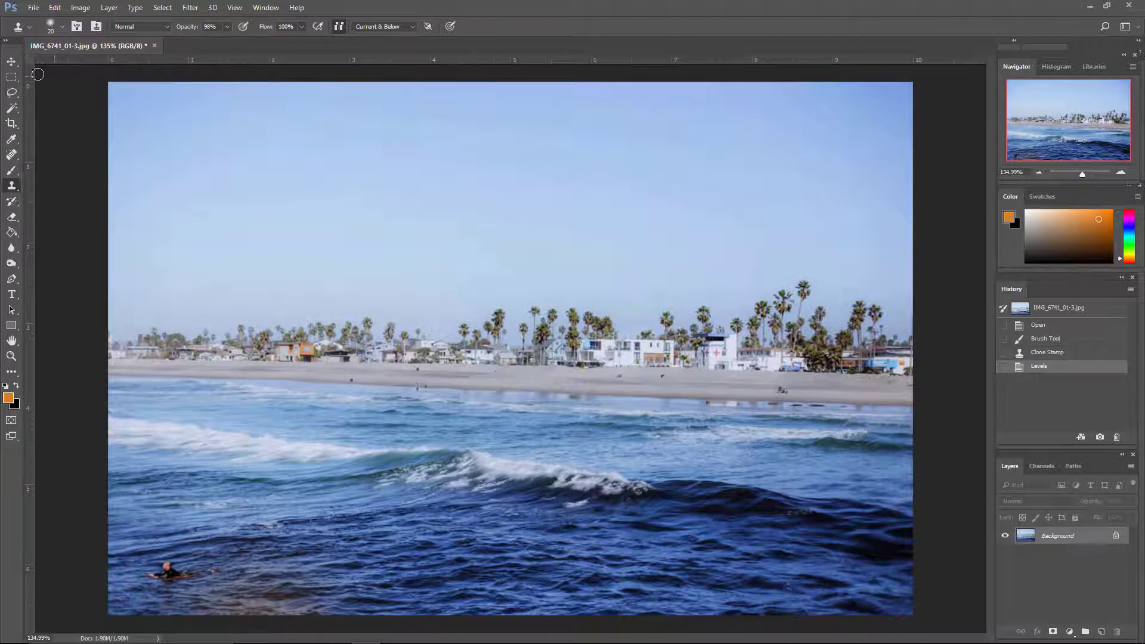
- Drop a horizontal guide along the shoreline, then change the view zoom
click(234, 8)
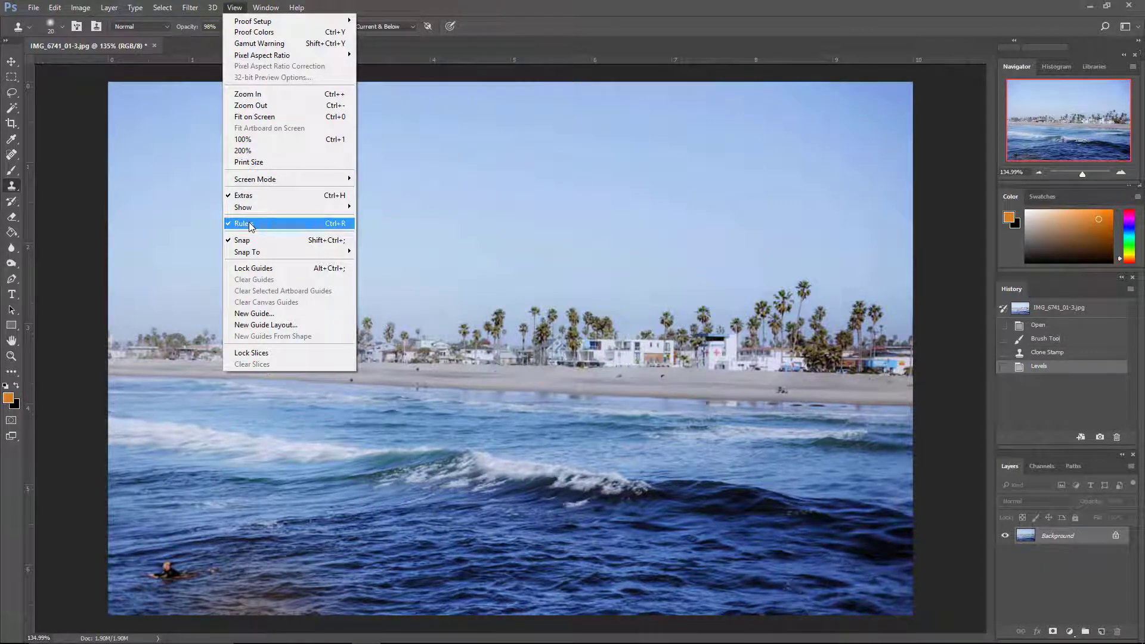
click(486, 57)
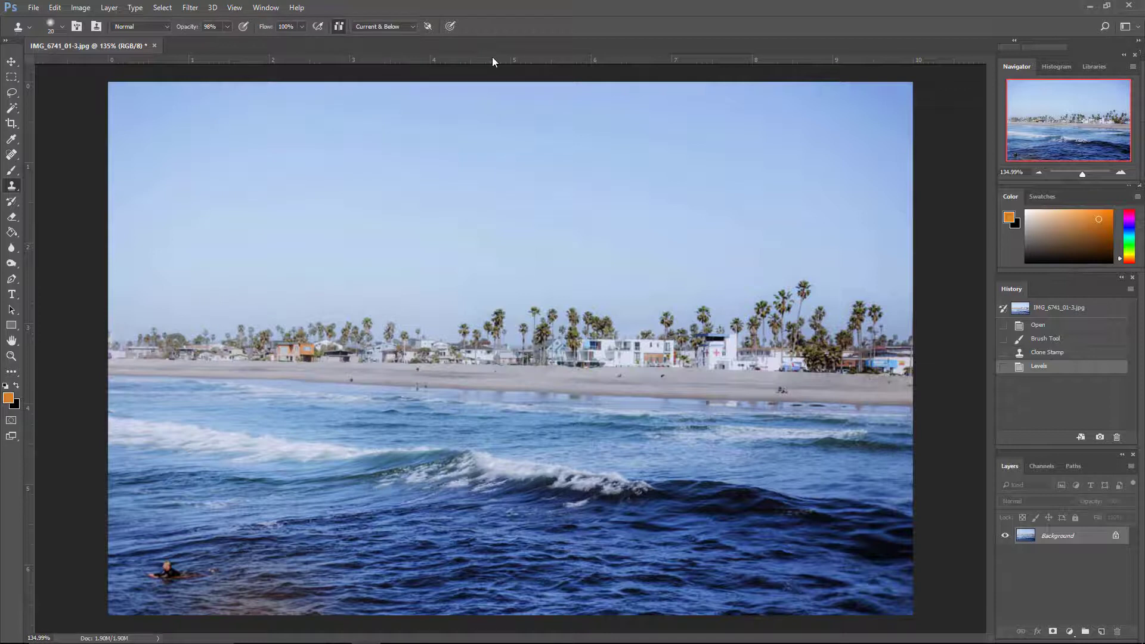
drag(492, 60, 515, 373)
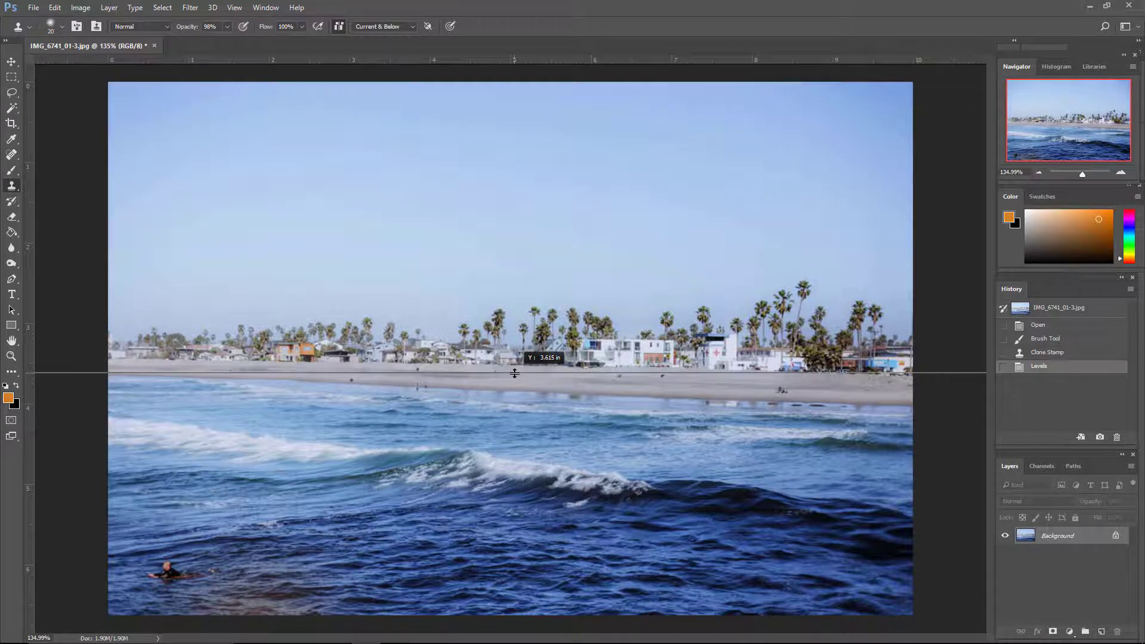
drag(514, 373, 515, 374)
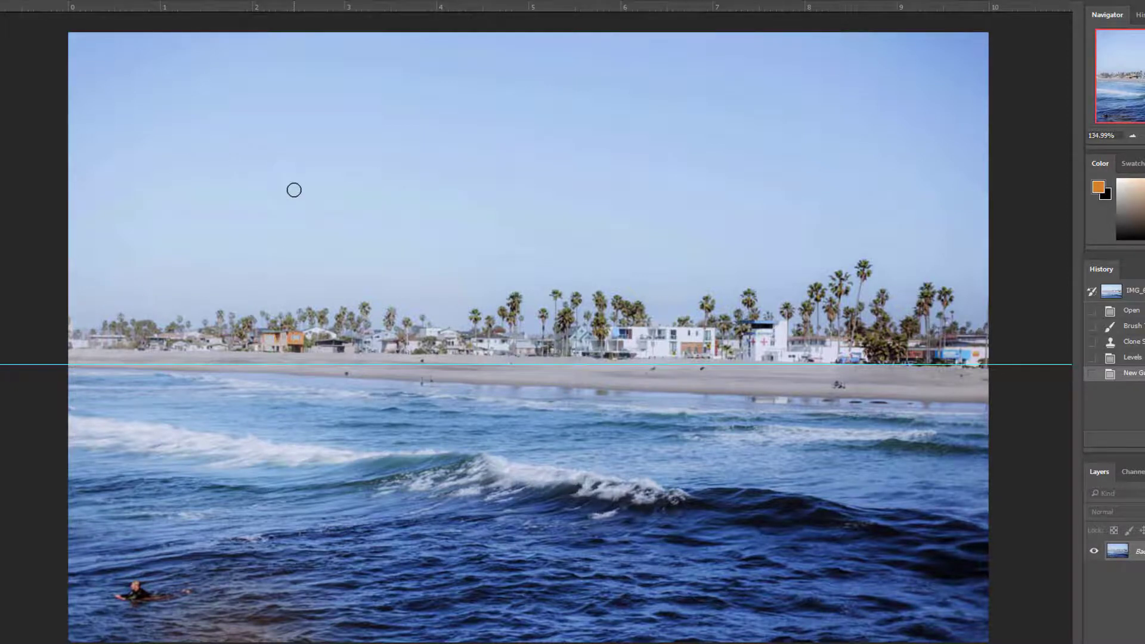
key(ctrl+minus)
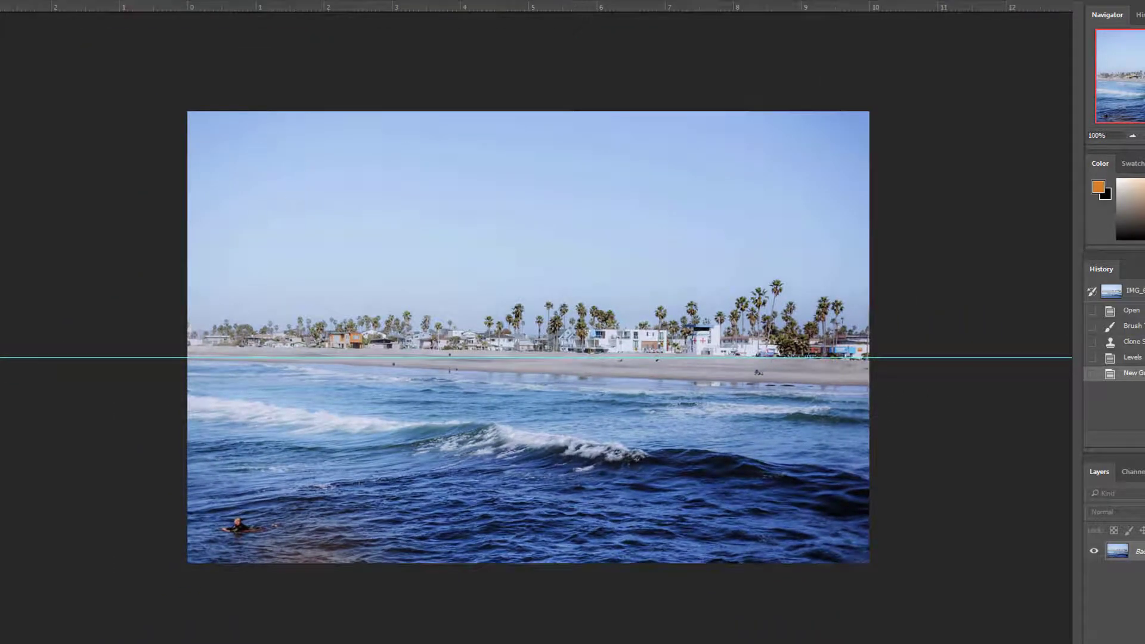
- Select all and skew the bottom-left corner down until the shoreline is level
click(135, 8)
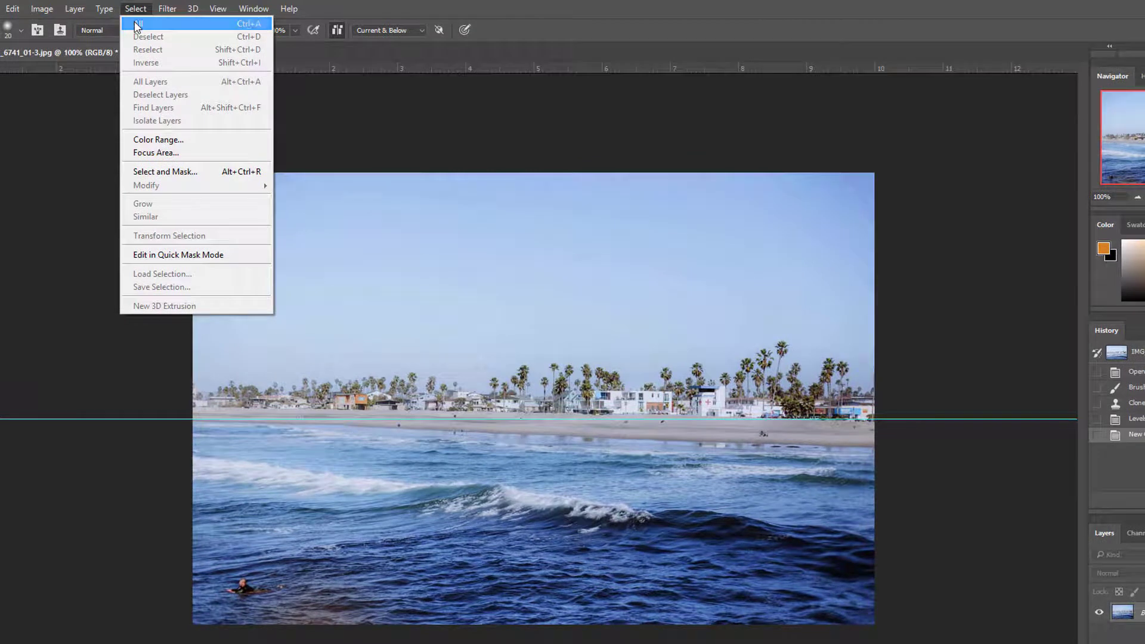
click(137, 24)
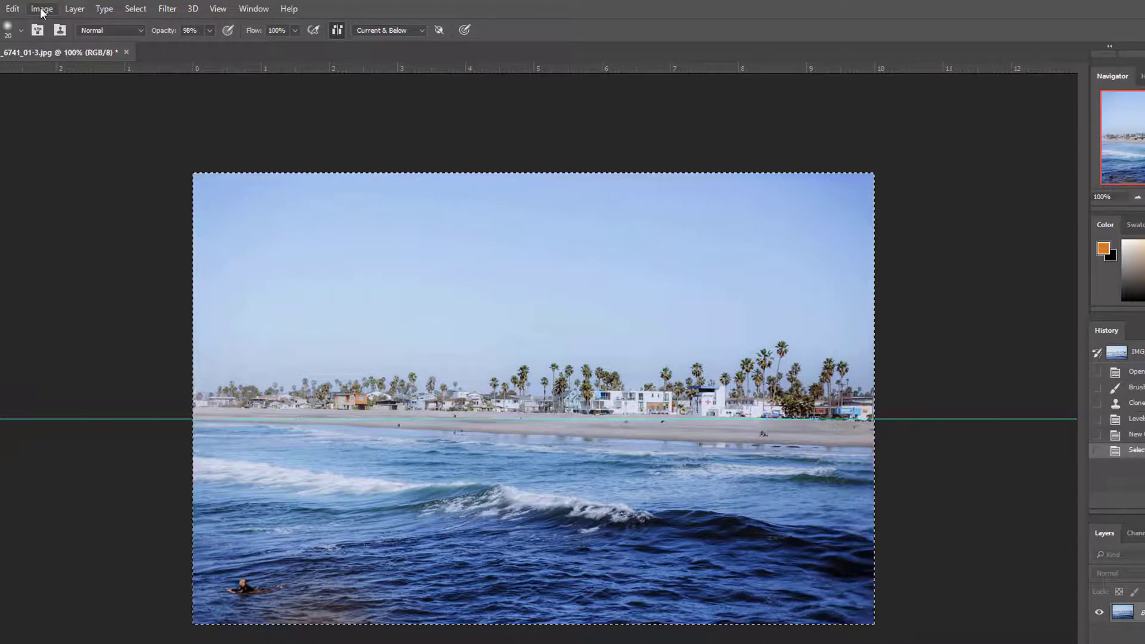
click(12, 8)
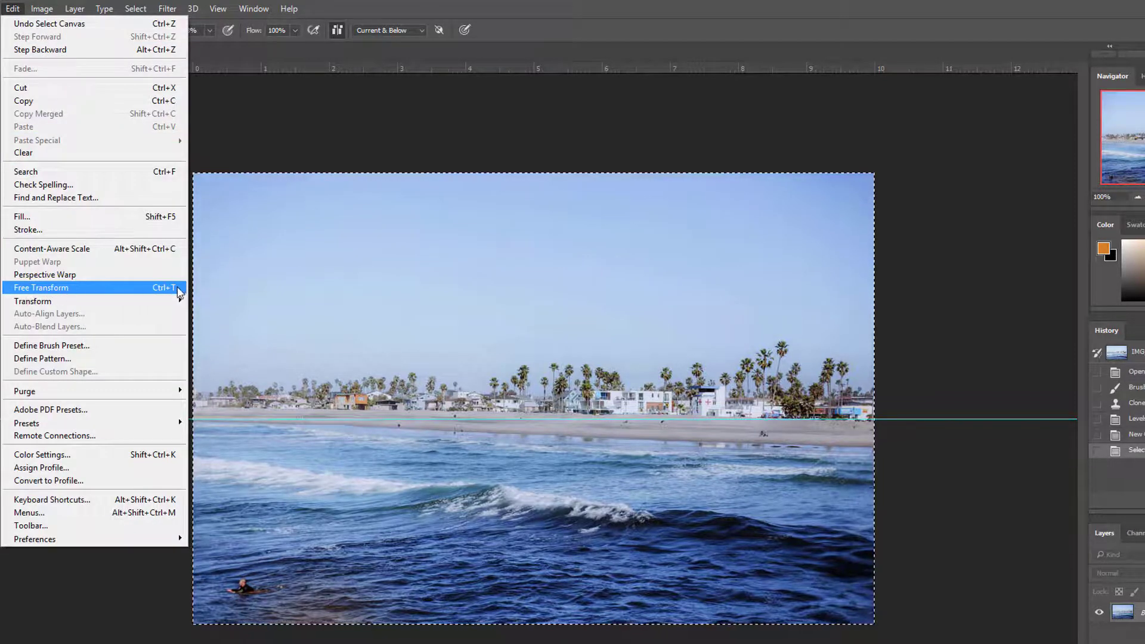
mouse_move(139, 302)
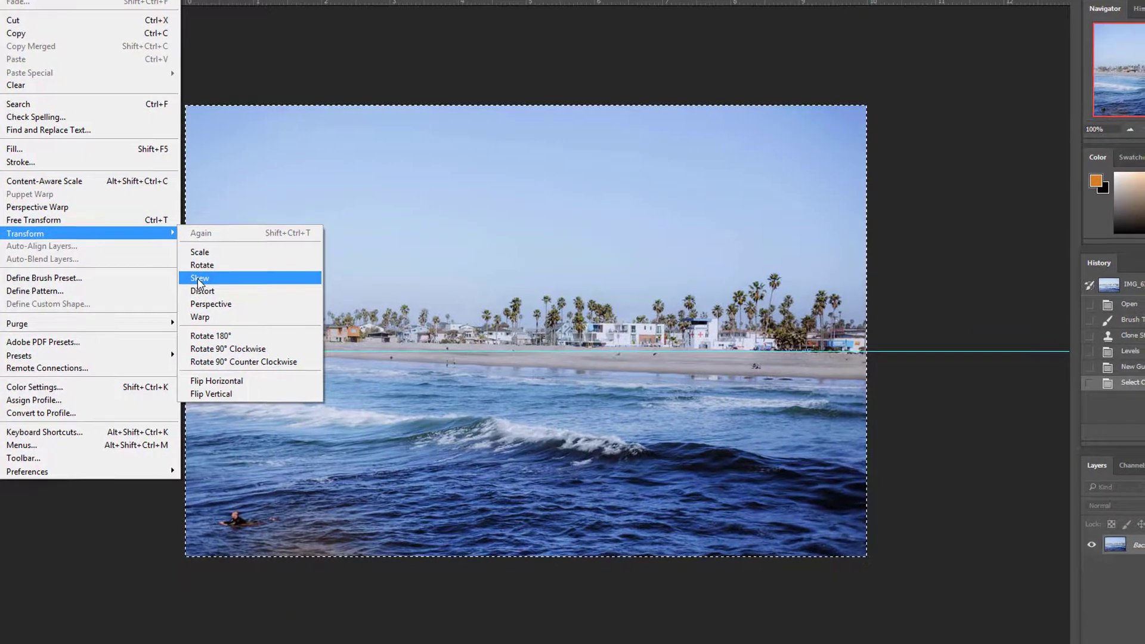
click(207, 346)
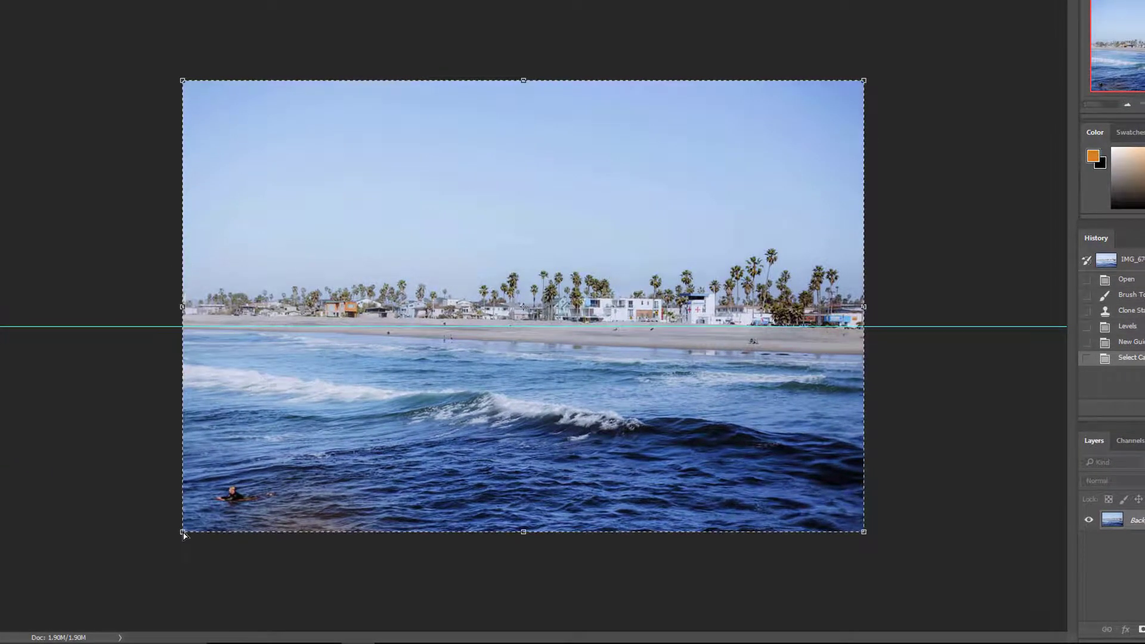
drag(183, 535, 182, 552)
mouse_move(29, 640)
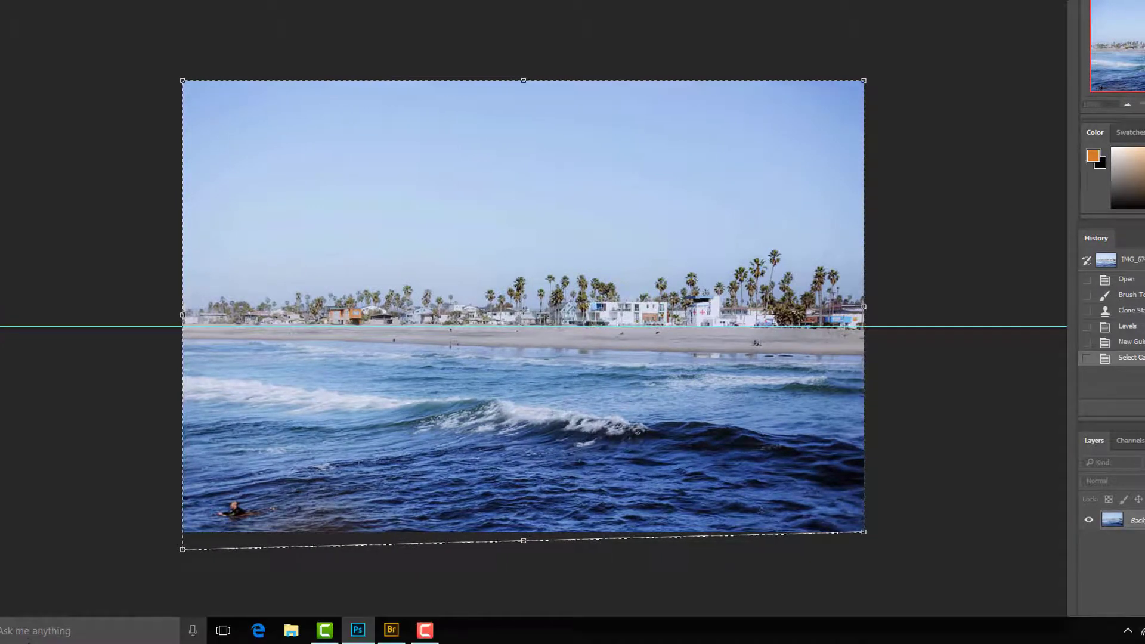
key(Return)
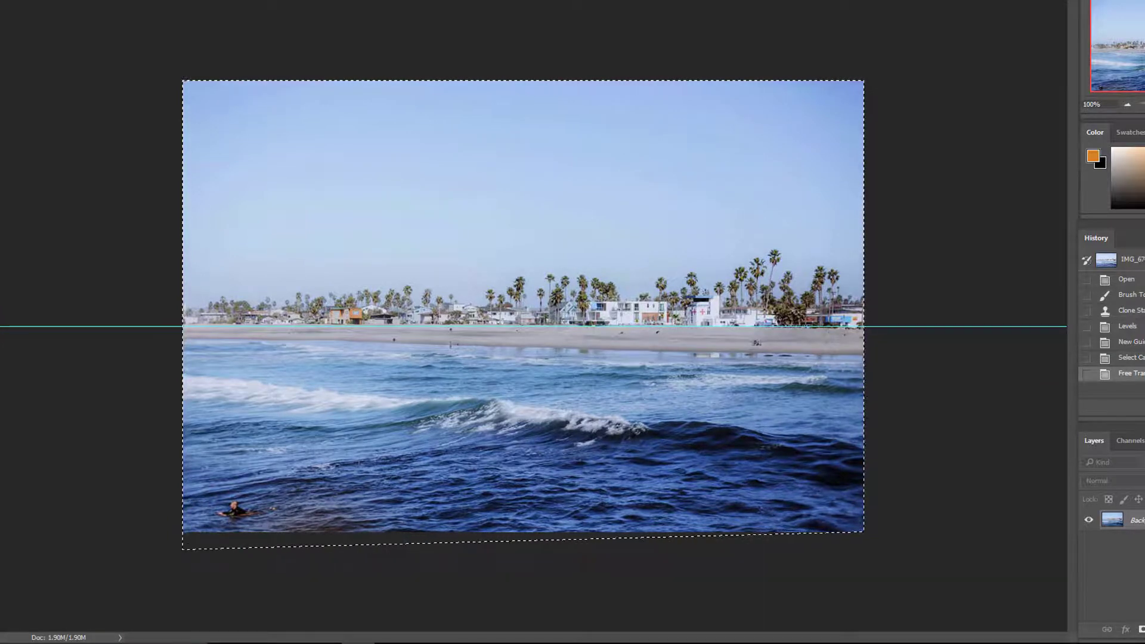
- Deselect the image and clear all guides
key(alt+s)
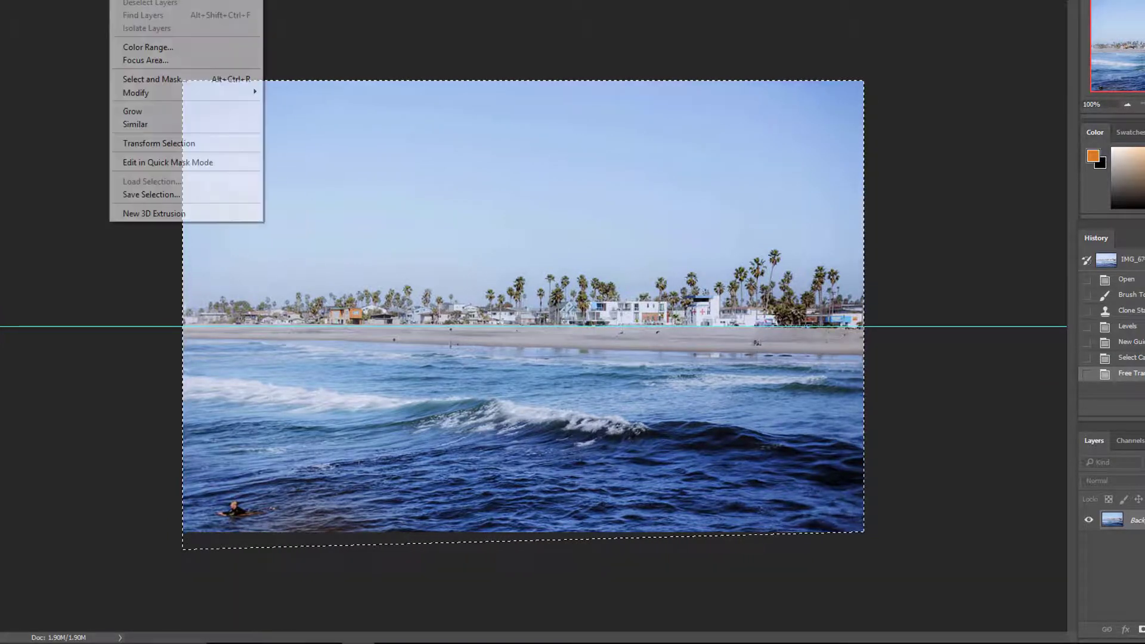
key(d)
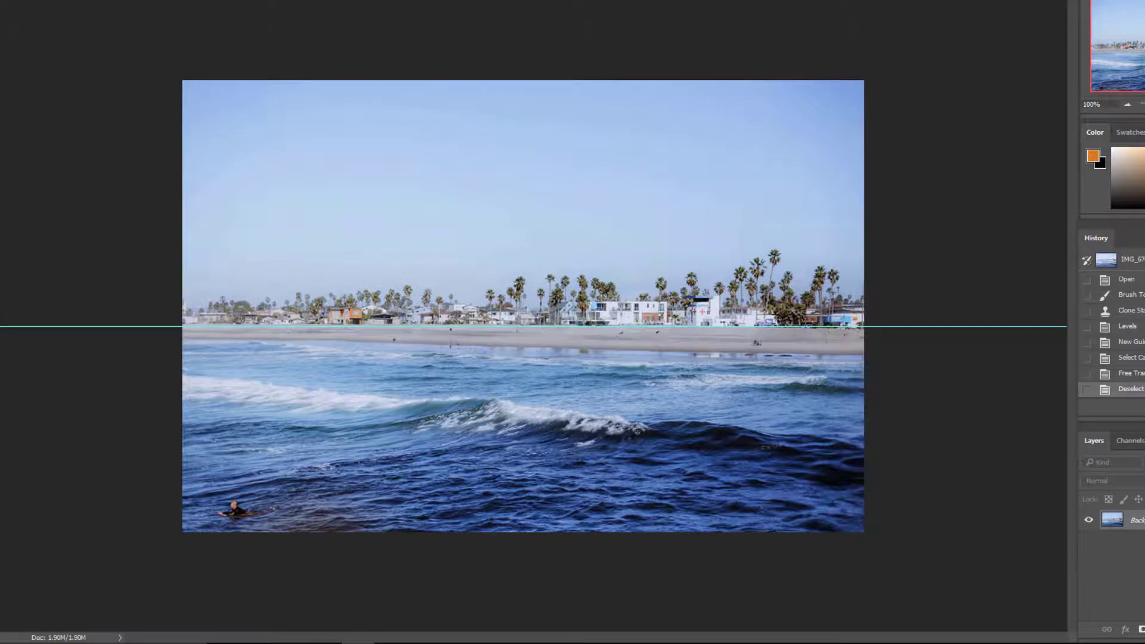
key(alt+v)
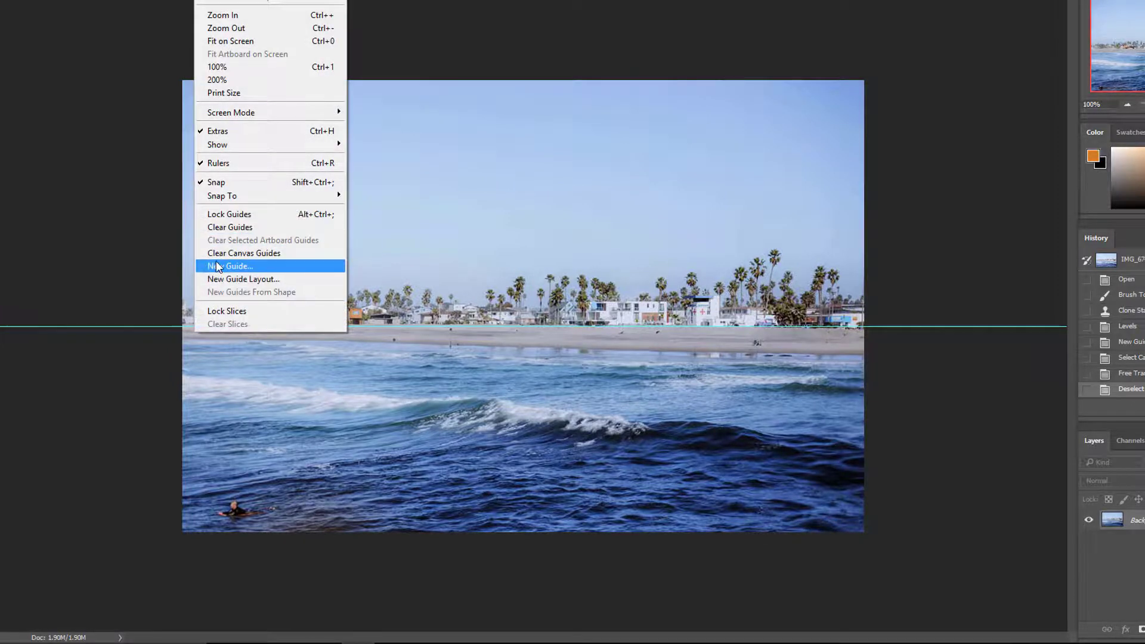
click(213, 230)
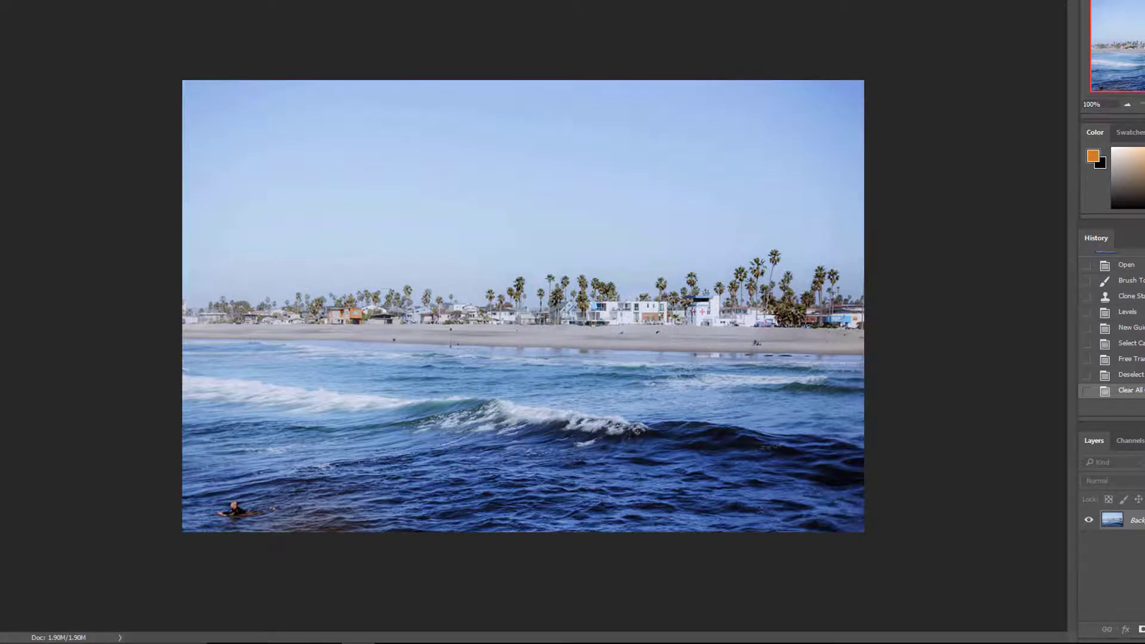
- Crop the photo, bringing the top edge down to trim sky and the right edge inward
key(c)
drag(525, 84, 531, 133)
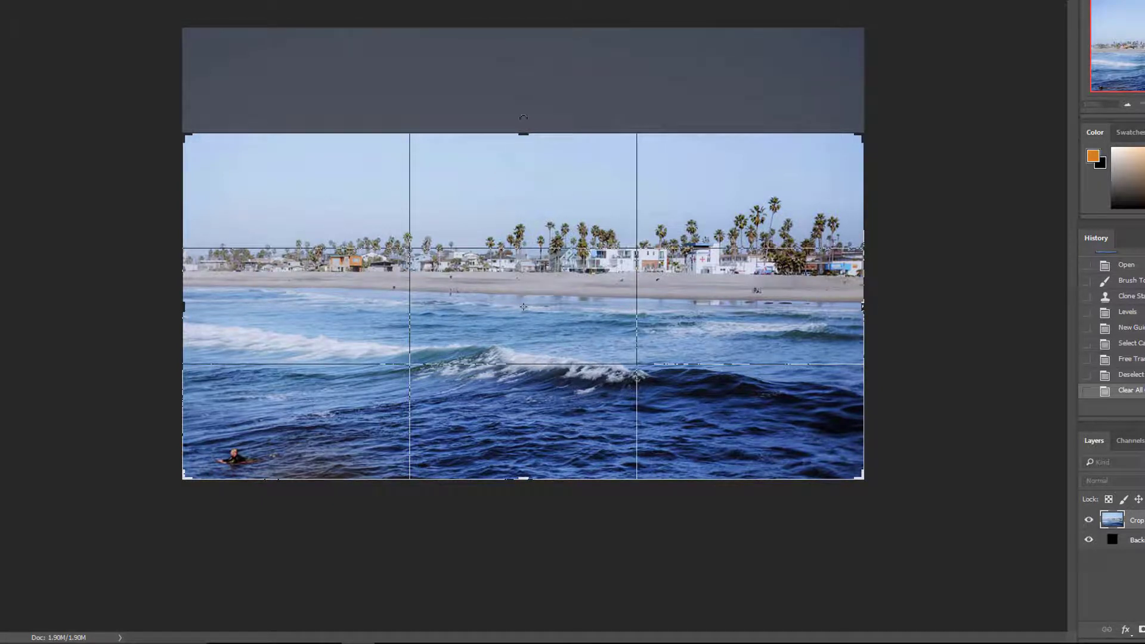
drag(521, 131, 524, 128)
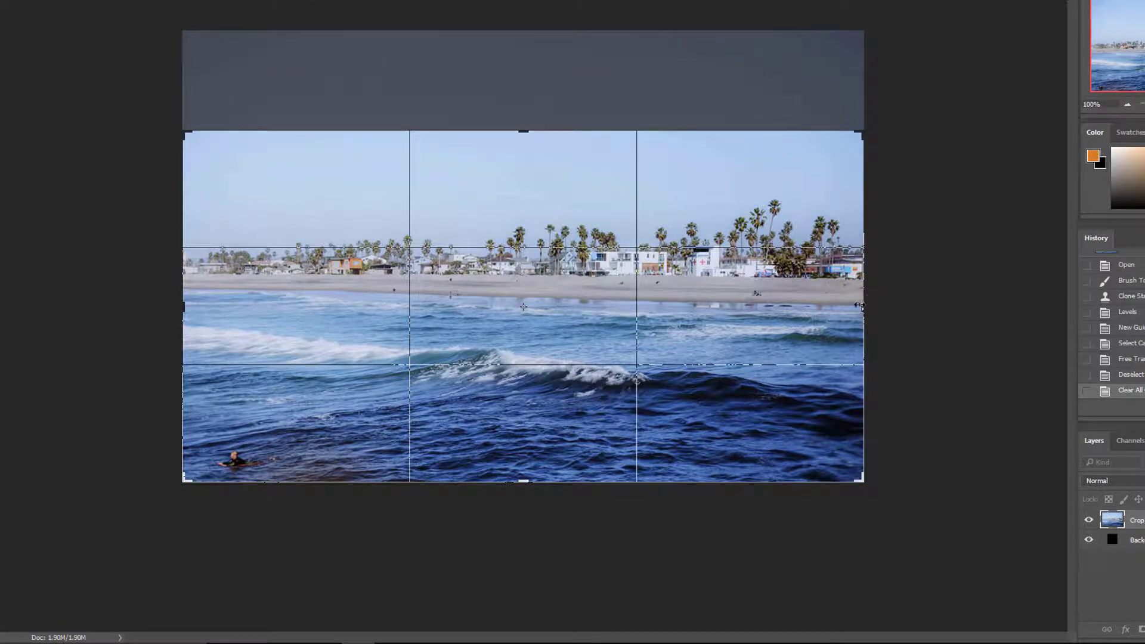
drag(859, 306, 824, 309)
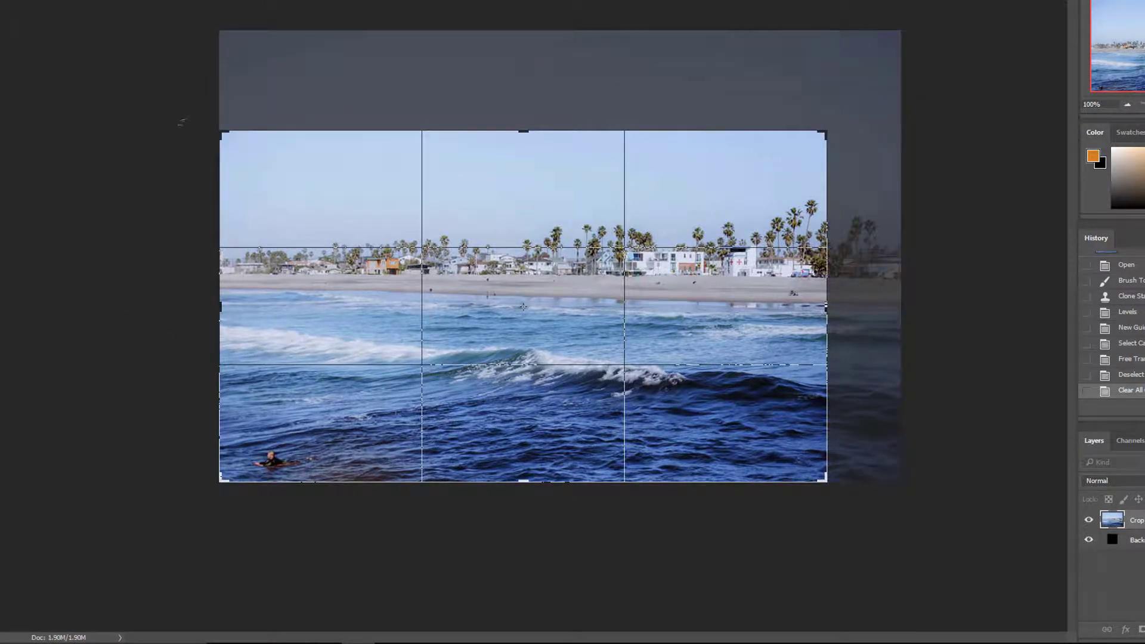
key(Return)
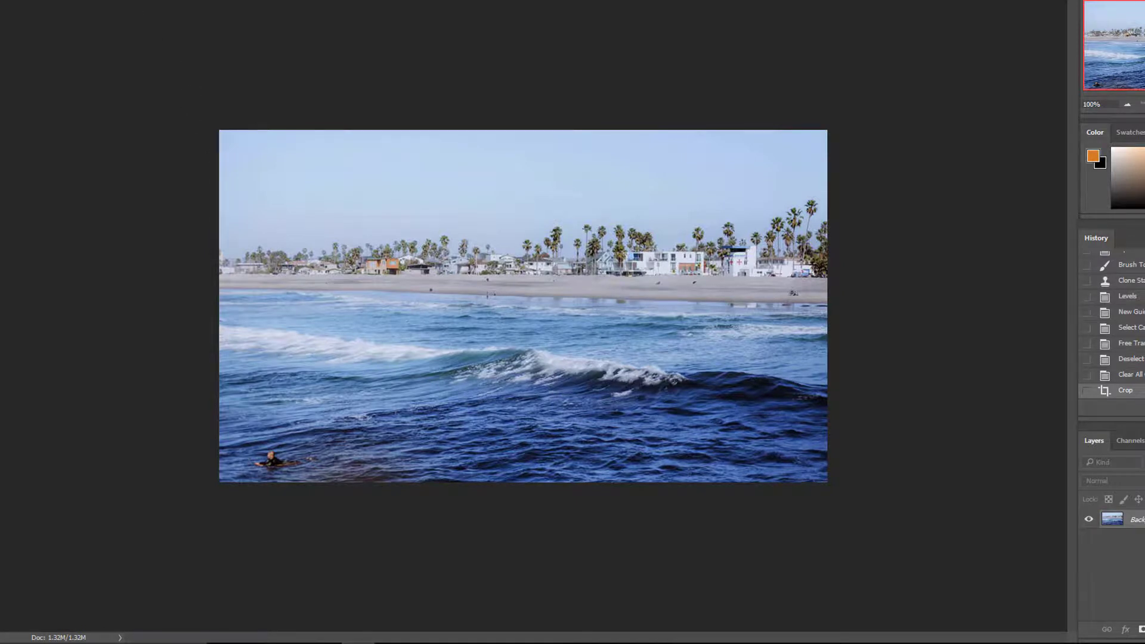
- Add 1 inch of relative canvas height anchored at the top, leaving a white strip below
key(alt+i)
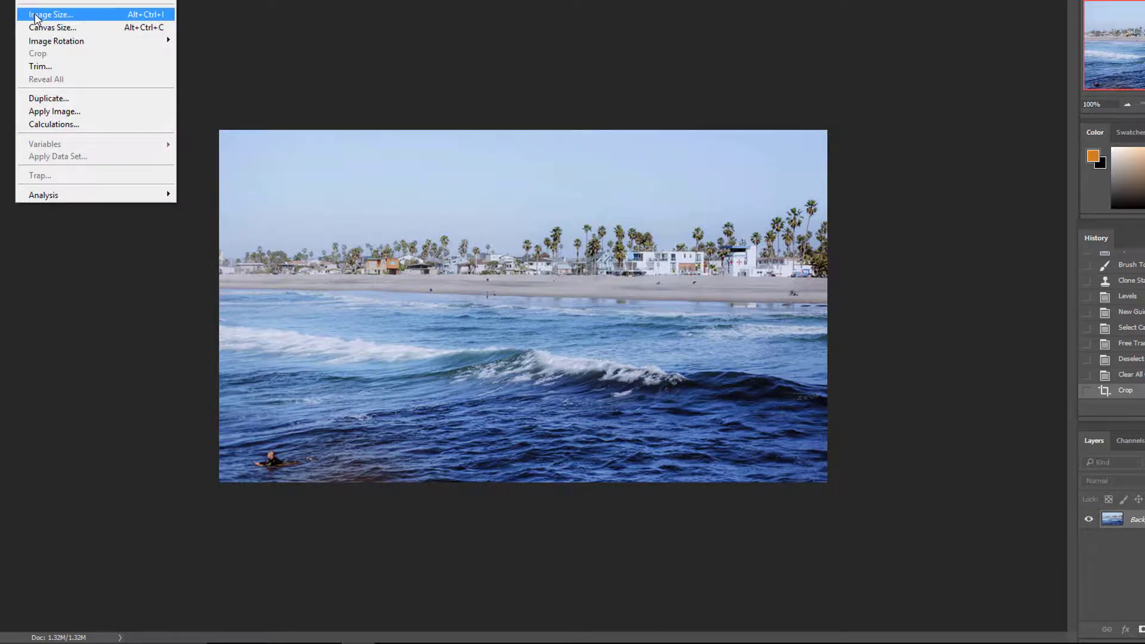
click(38, 28)
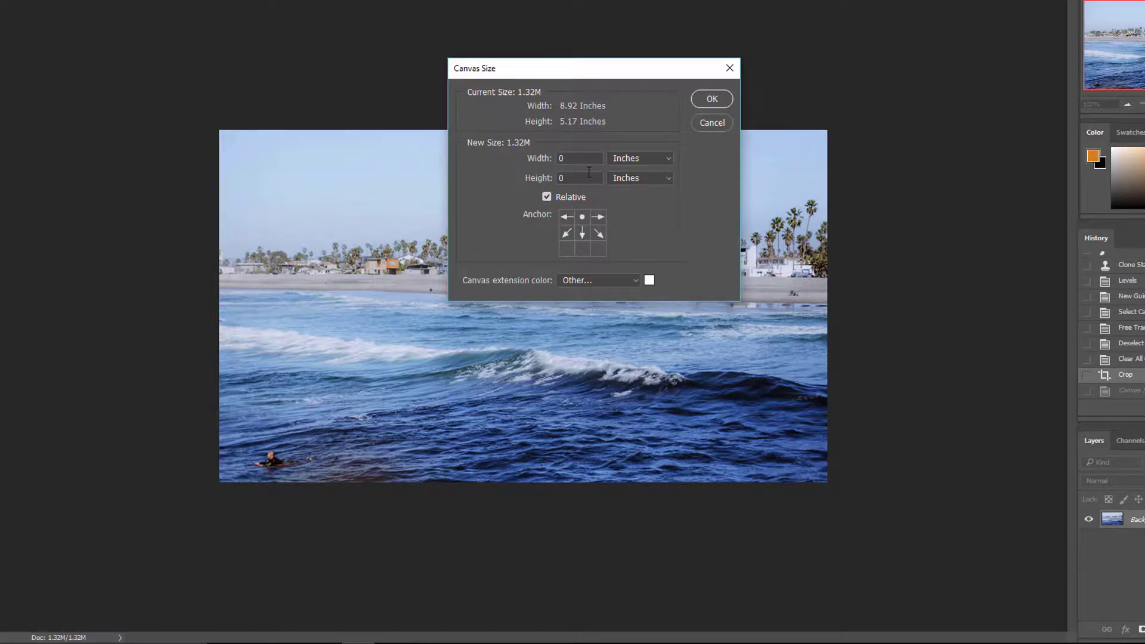
click(549, 182)
text(1)
click(712, 99)
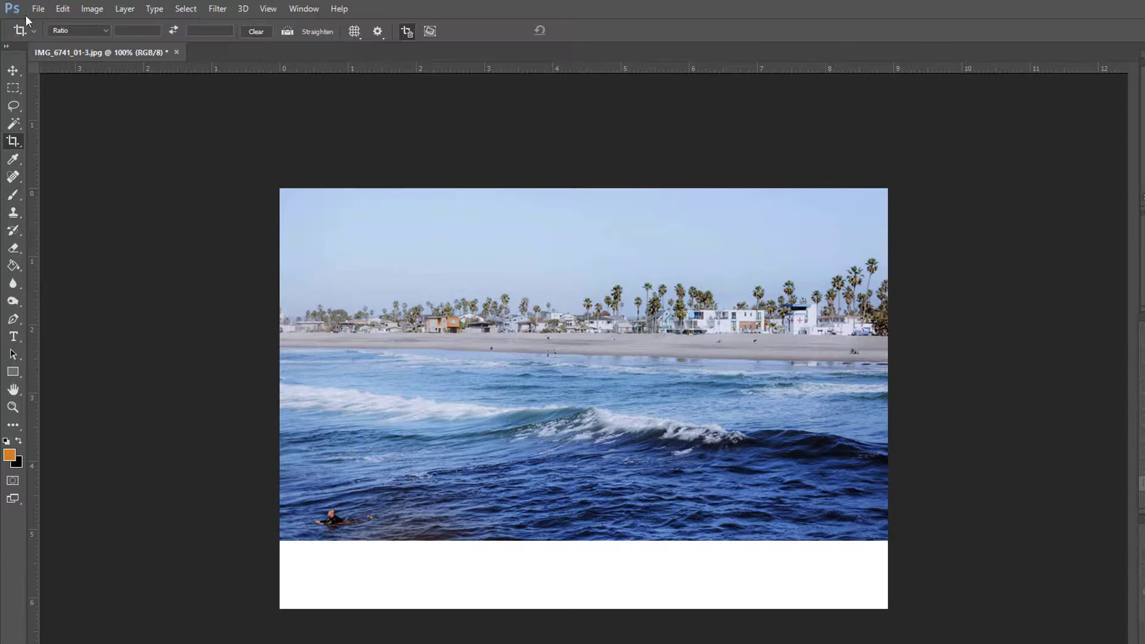
- Marquee-select a thin strip of water along the bottom edge and start Content-Aware Scale
key(m)
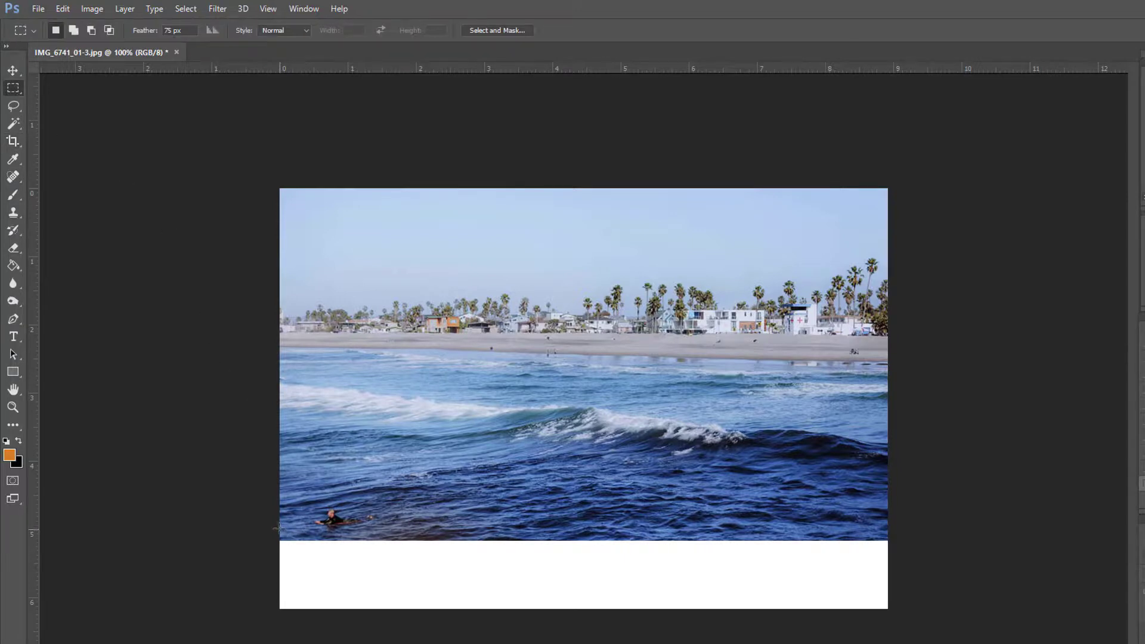
drag(278, 528, 899, 541)
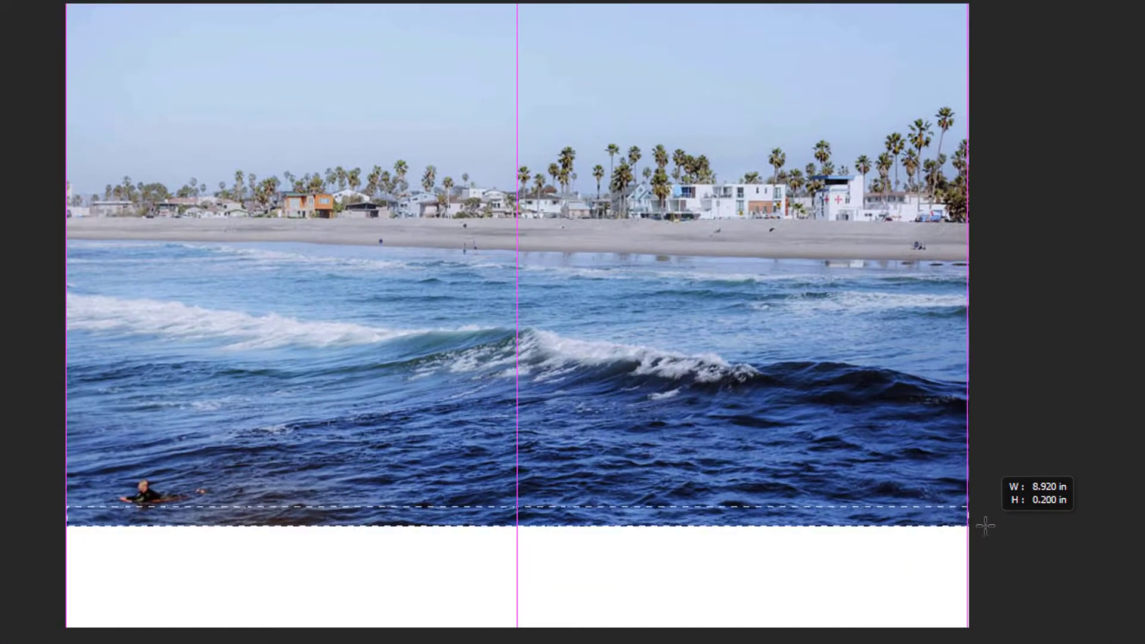
drag(985, 526, 985, 527)
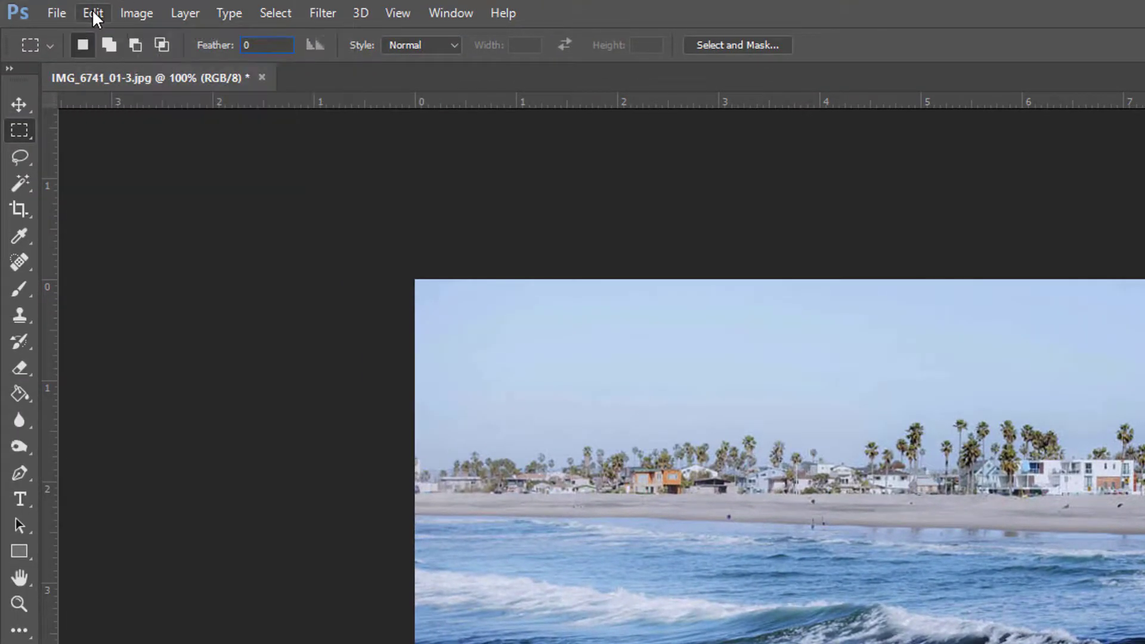
click(93, 13)
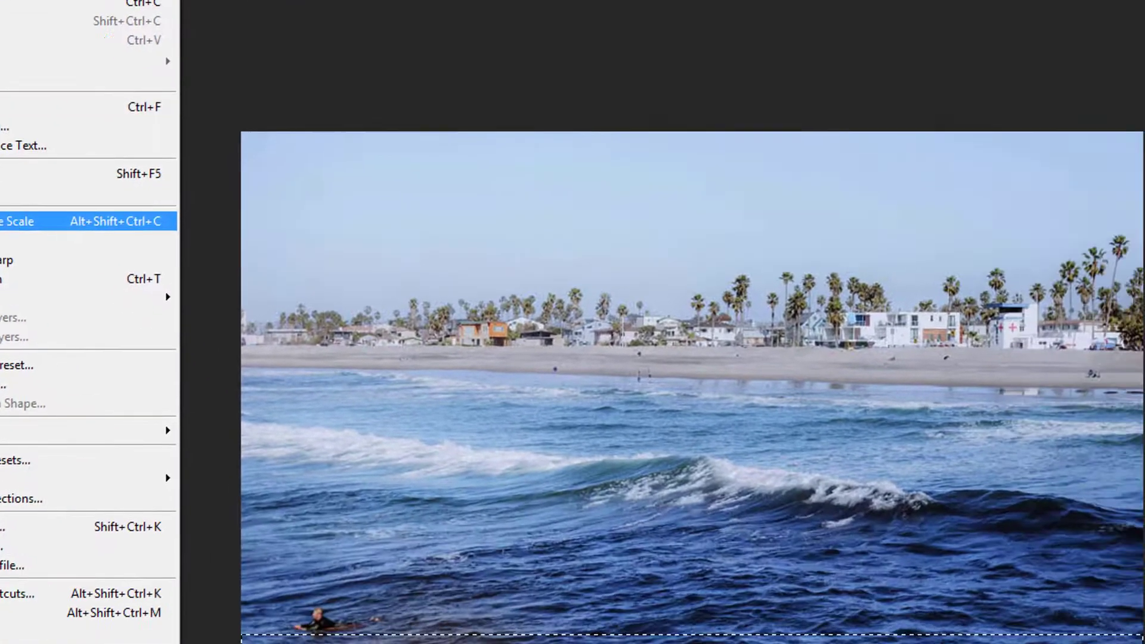
click(152, 369)
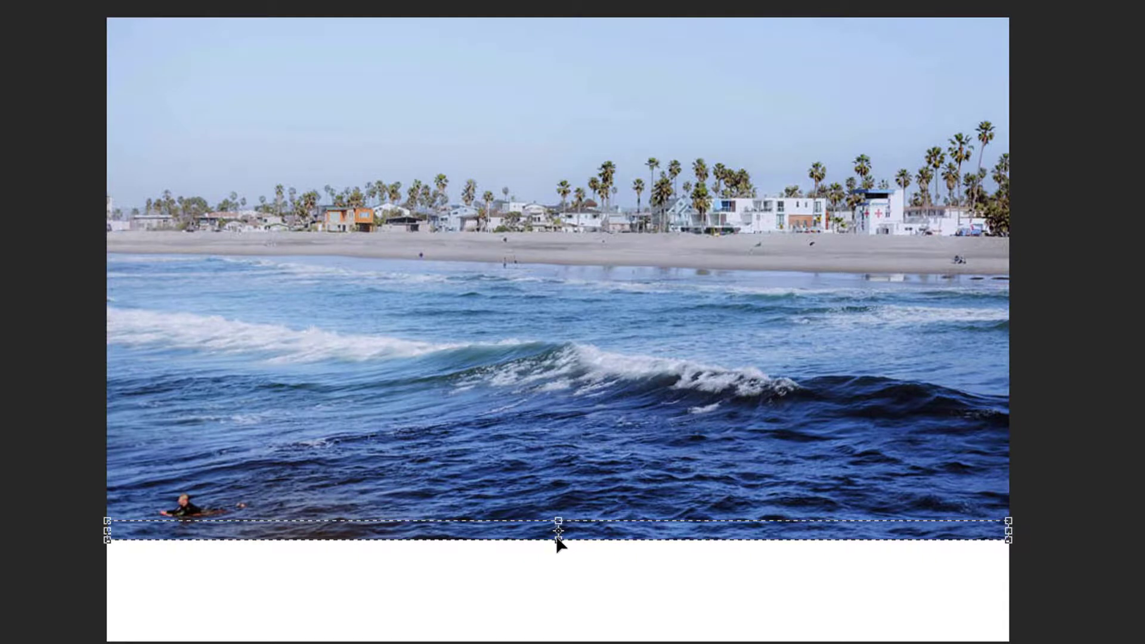
- Stretch the water strip down into the white gap, commit the scale, and deselect
drag(562, 544, 560, 572)
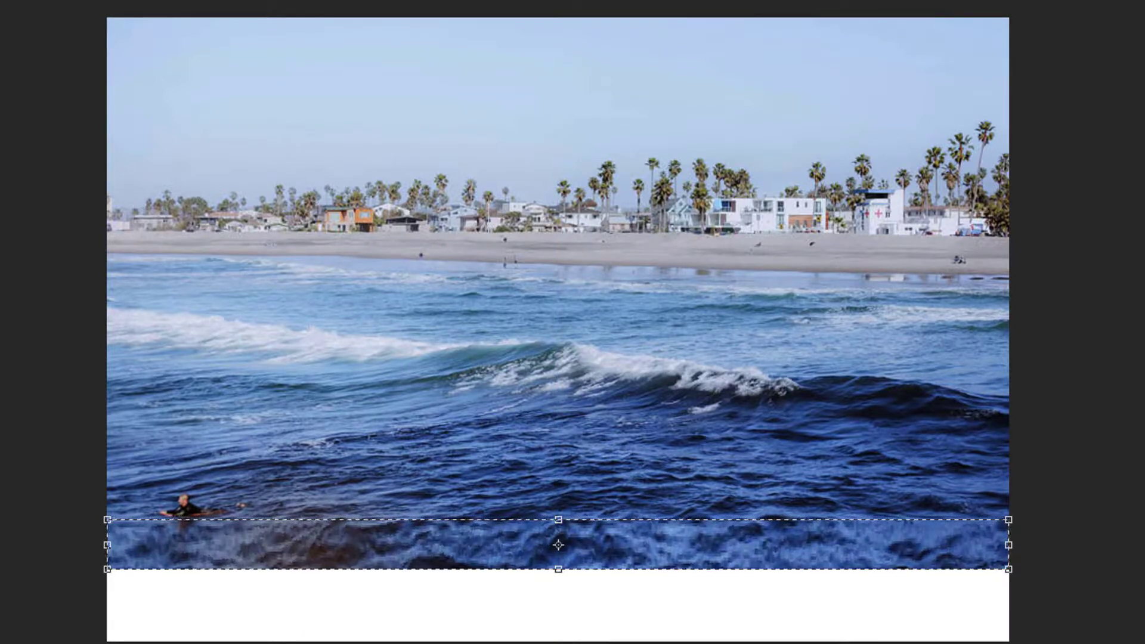
key(Return)
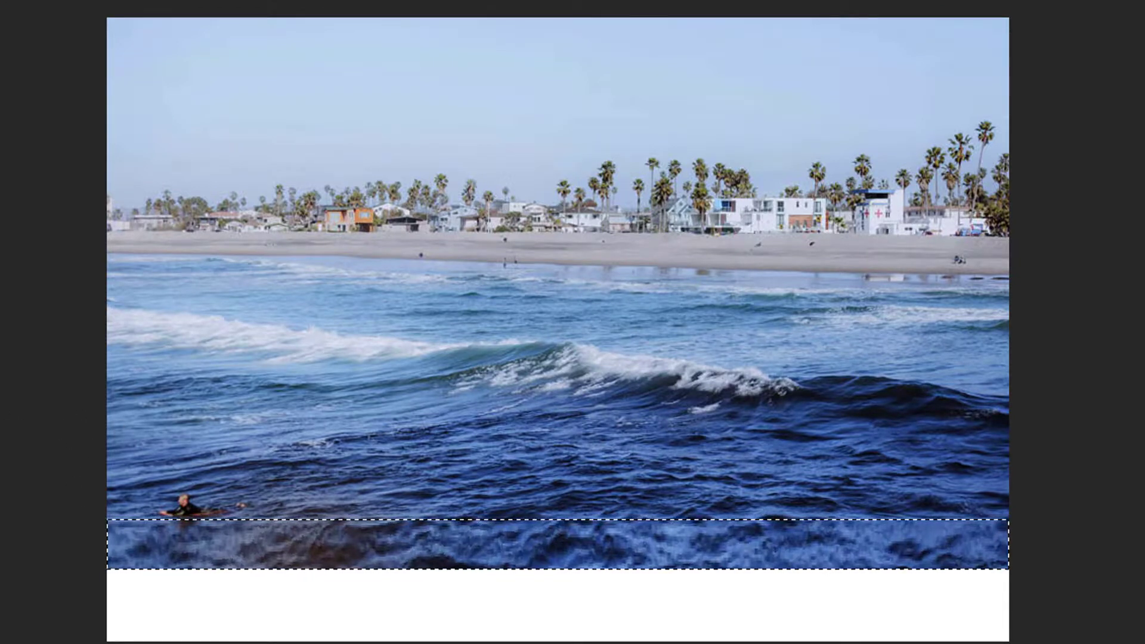
key(alt+s)
key(d)
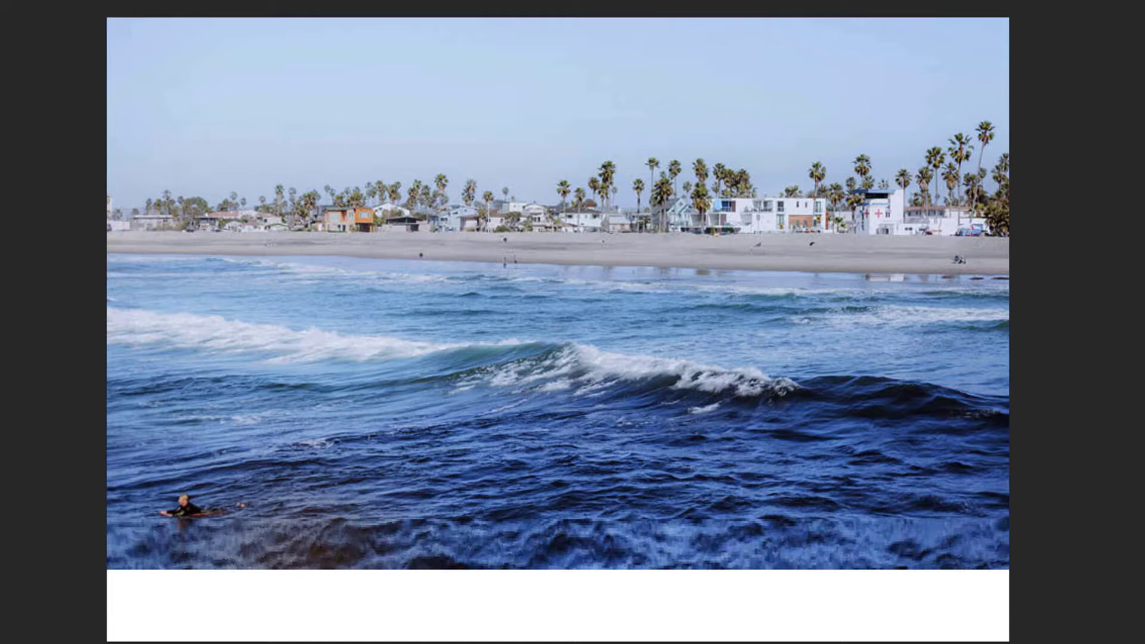
- Pull the crop's bottom edge up above the white strip
key(ctrl+t)
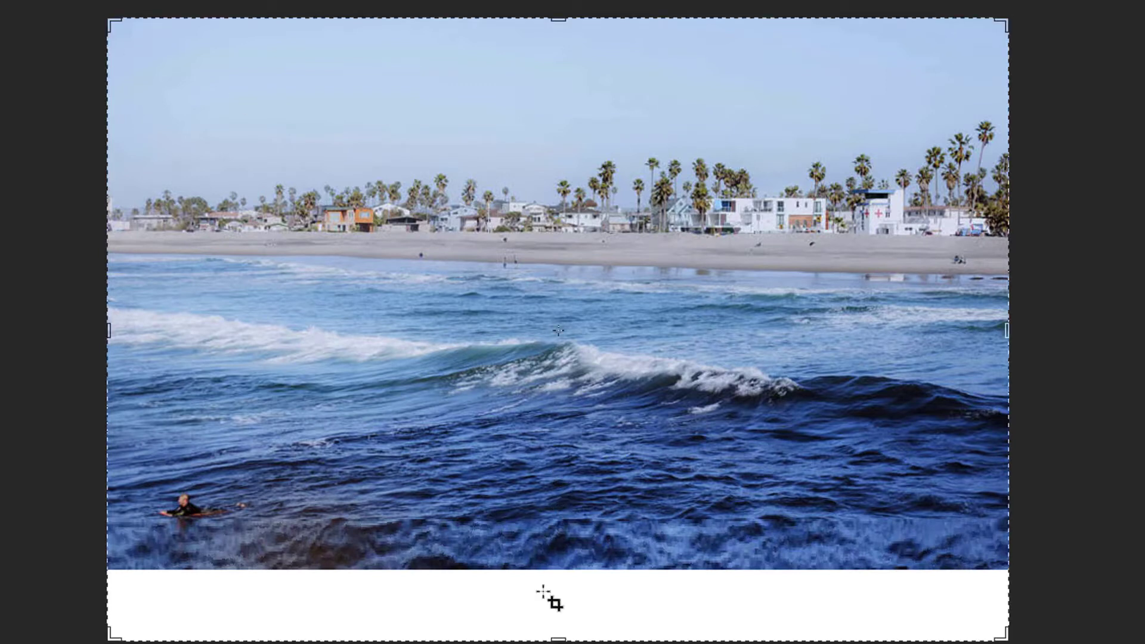
drag(553, 637, 549, 606)
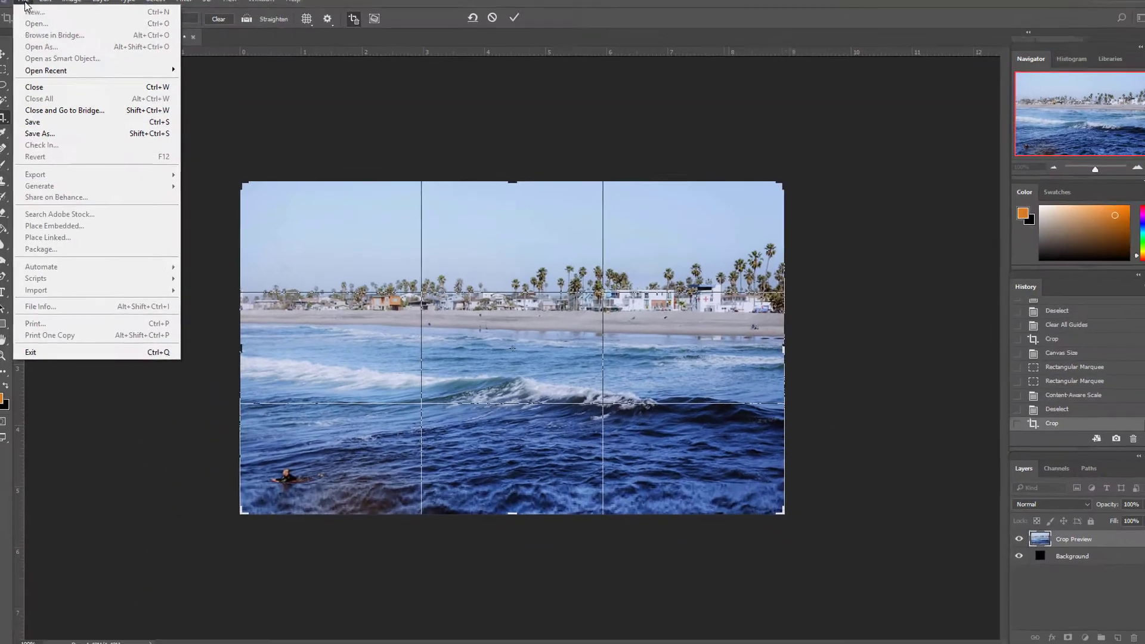
mouse_move(51, 83)
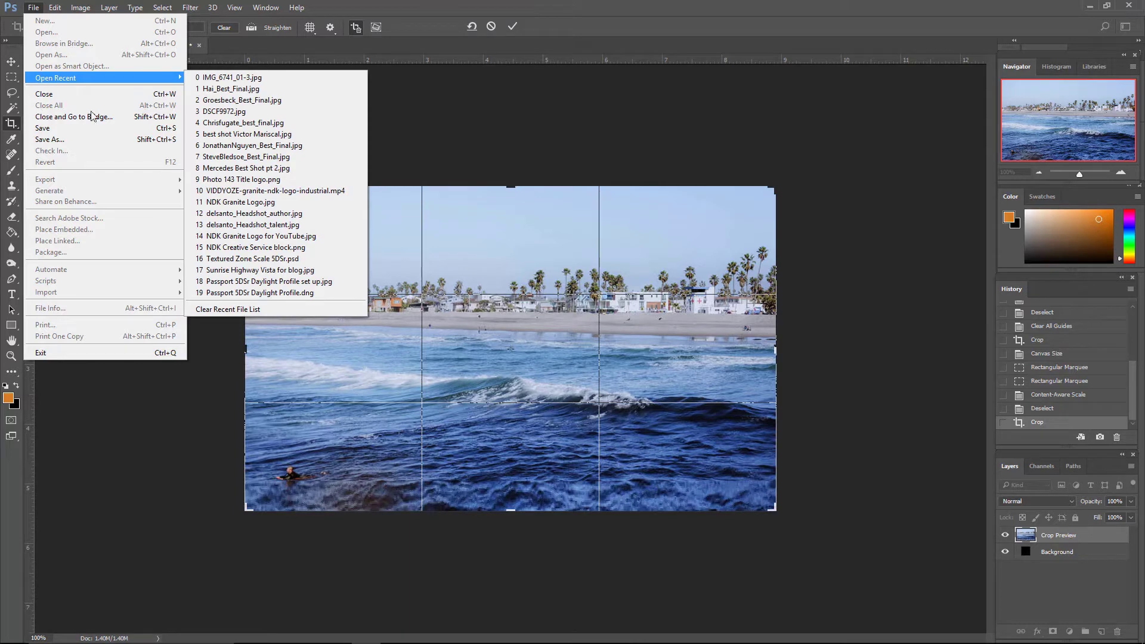
key(Right)
- Close the beach photo without applying the crop or saving changes
mouse_move(35, 9)
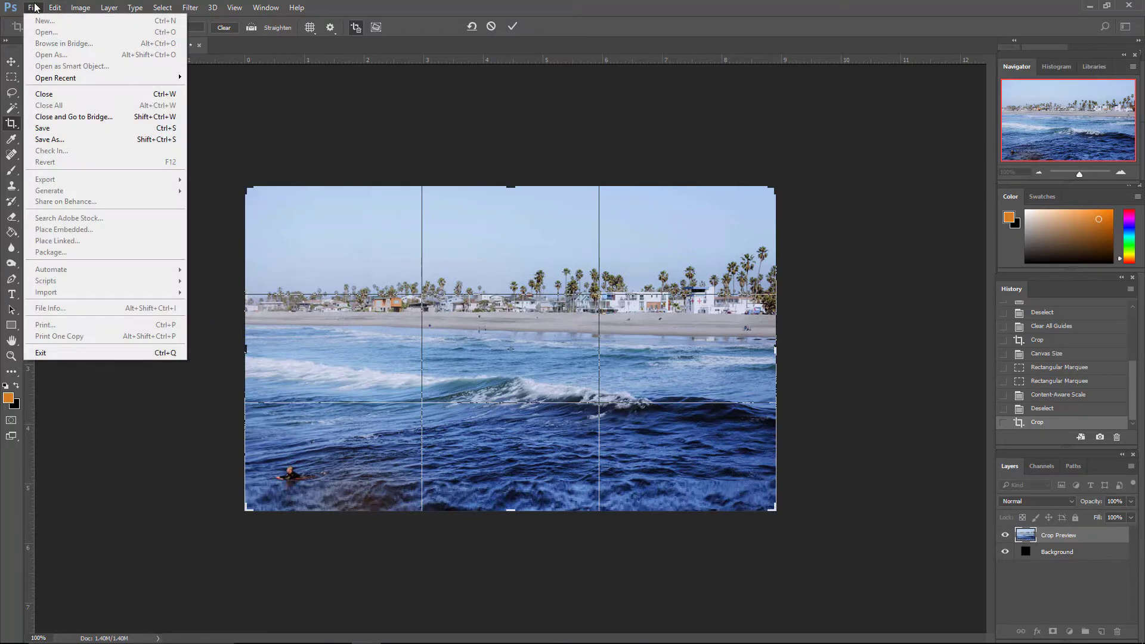
click(43, 96)
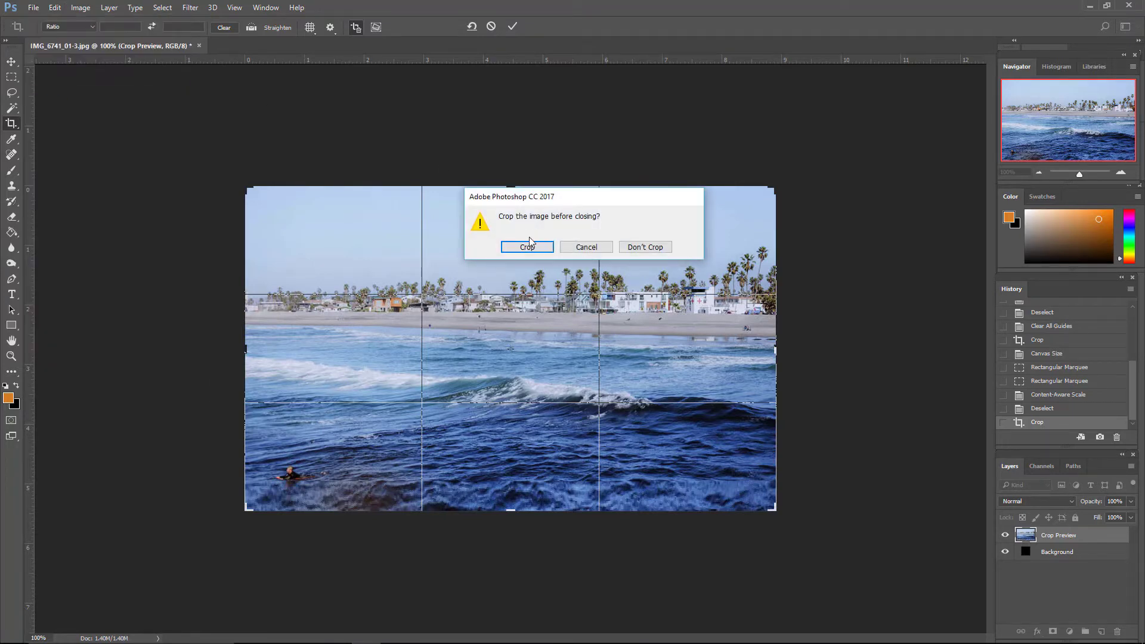
click(638, 249)
click(638, 248)
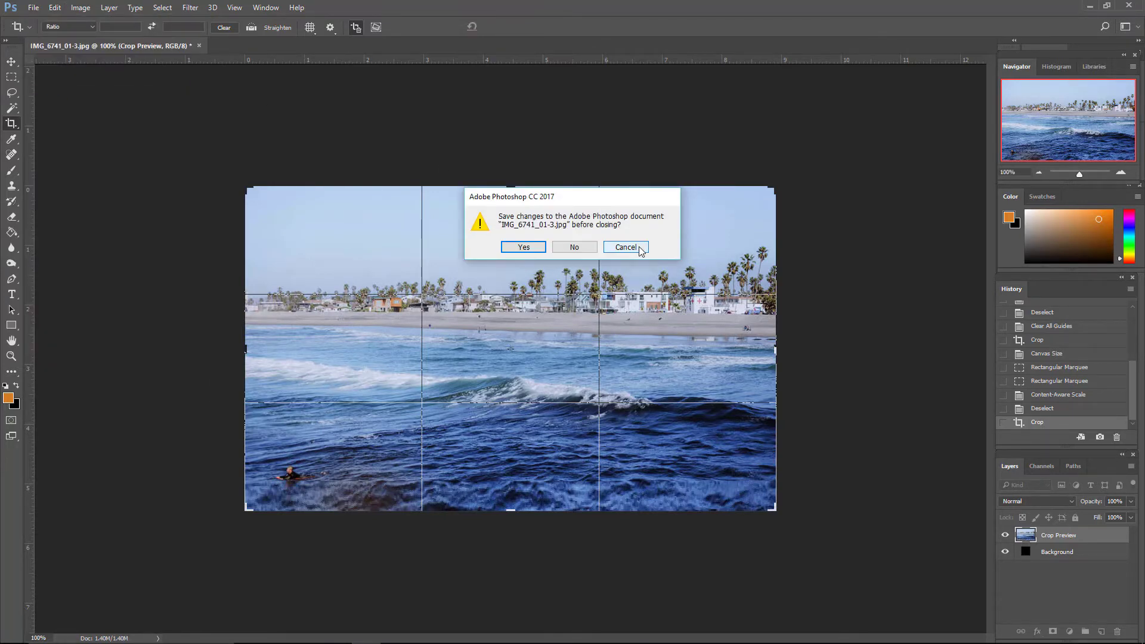
click(573, 248)
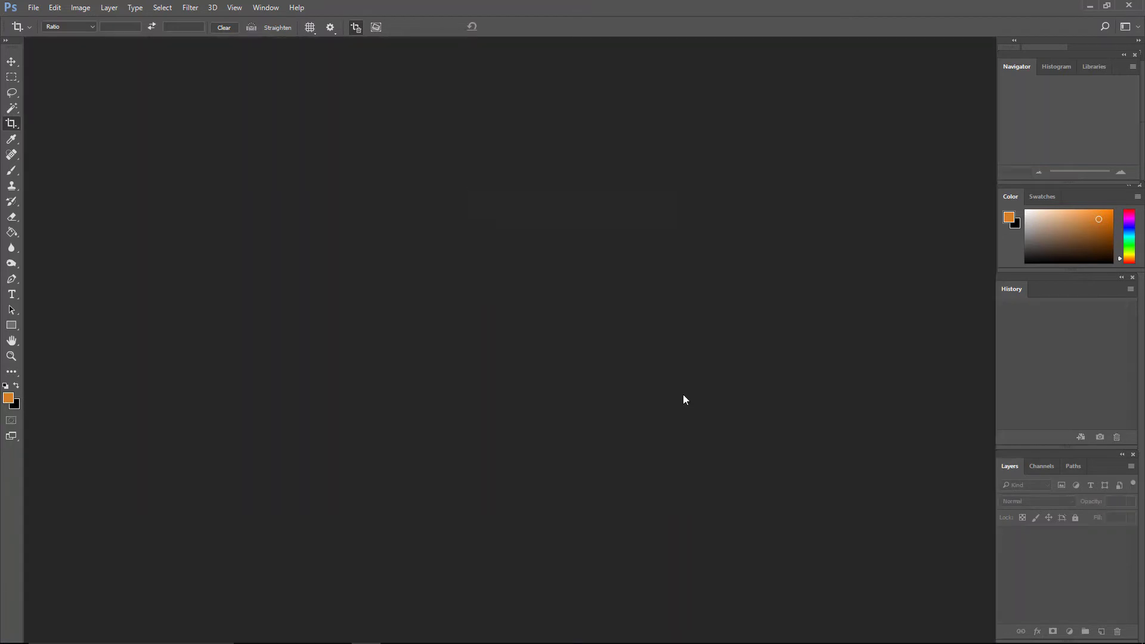
- Browse the 143 A #1 folder in Bridge and preview the coastal road photo in the filmstrip
click(33, 9)
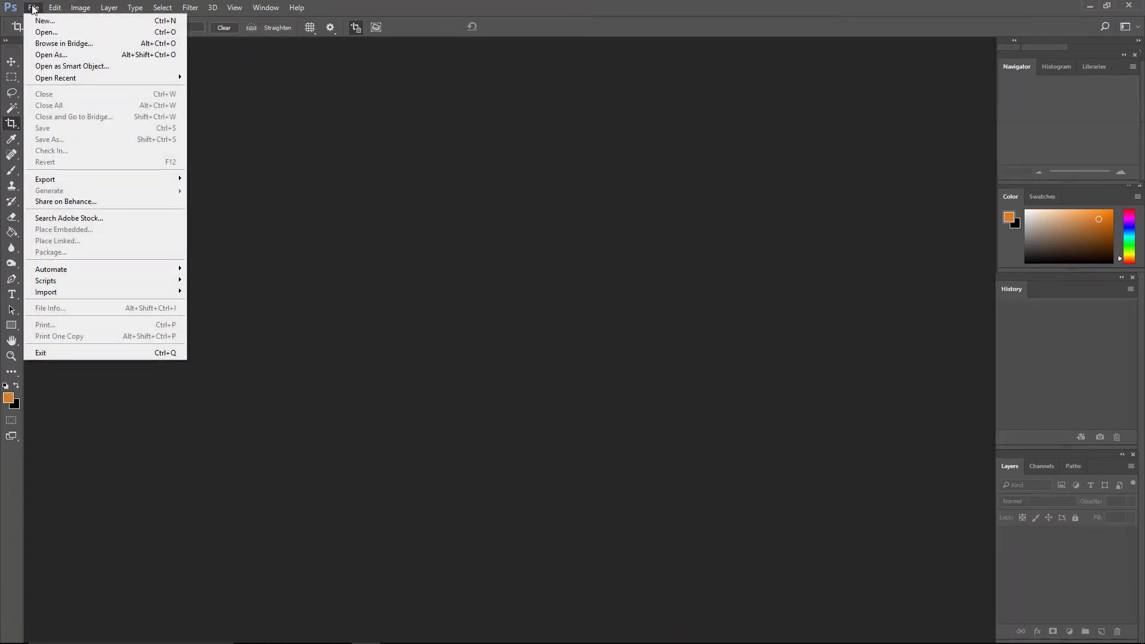
click(60, 43)
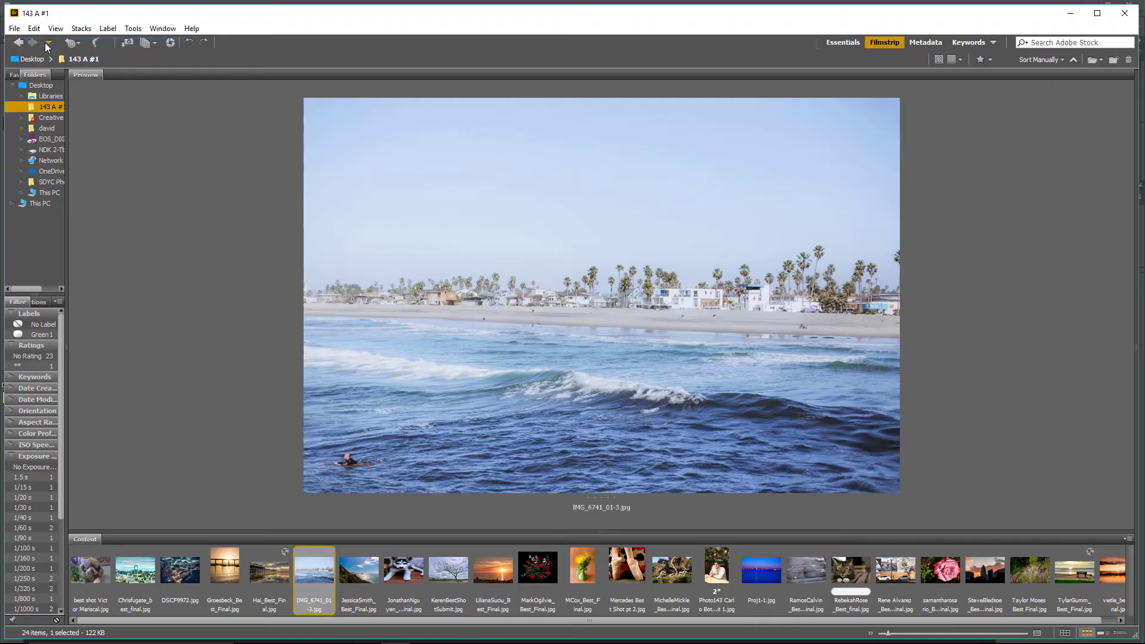
click(356, 574)
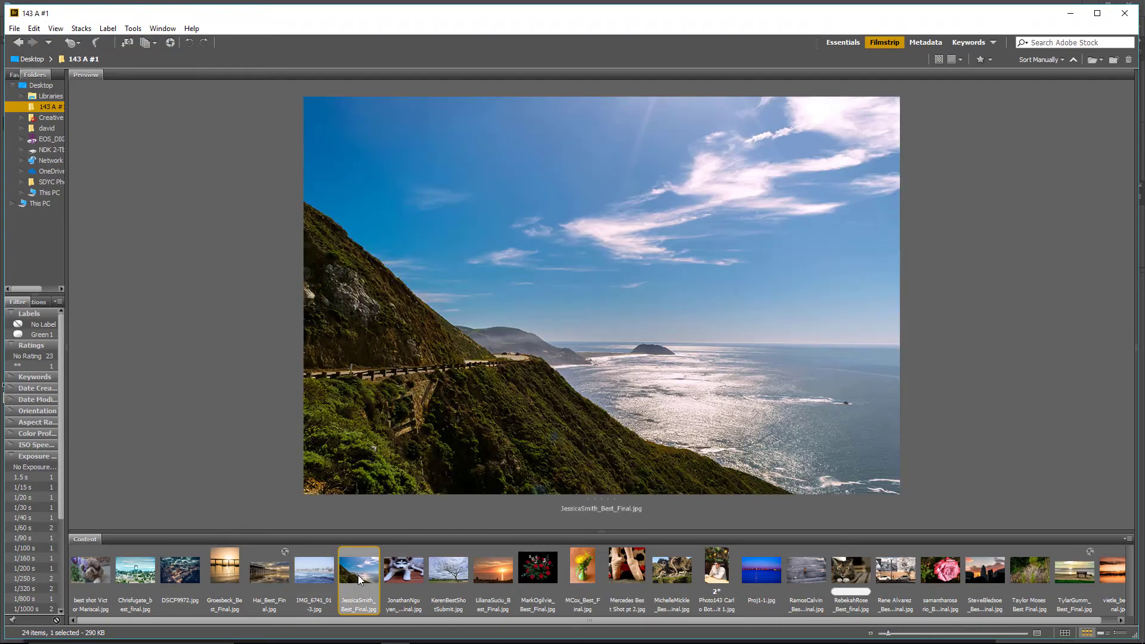